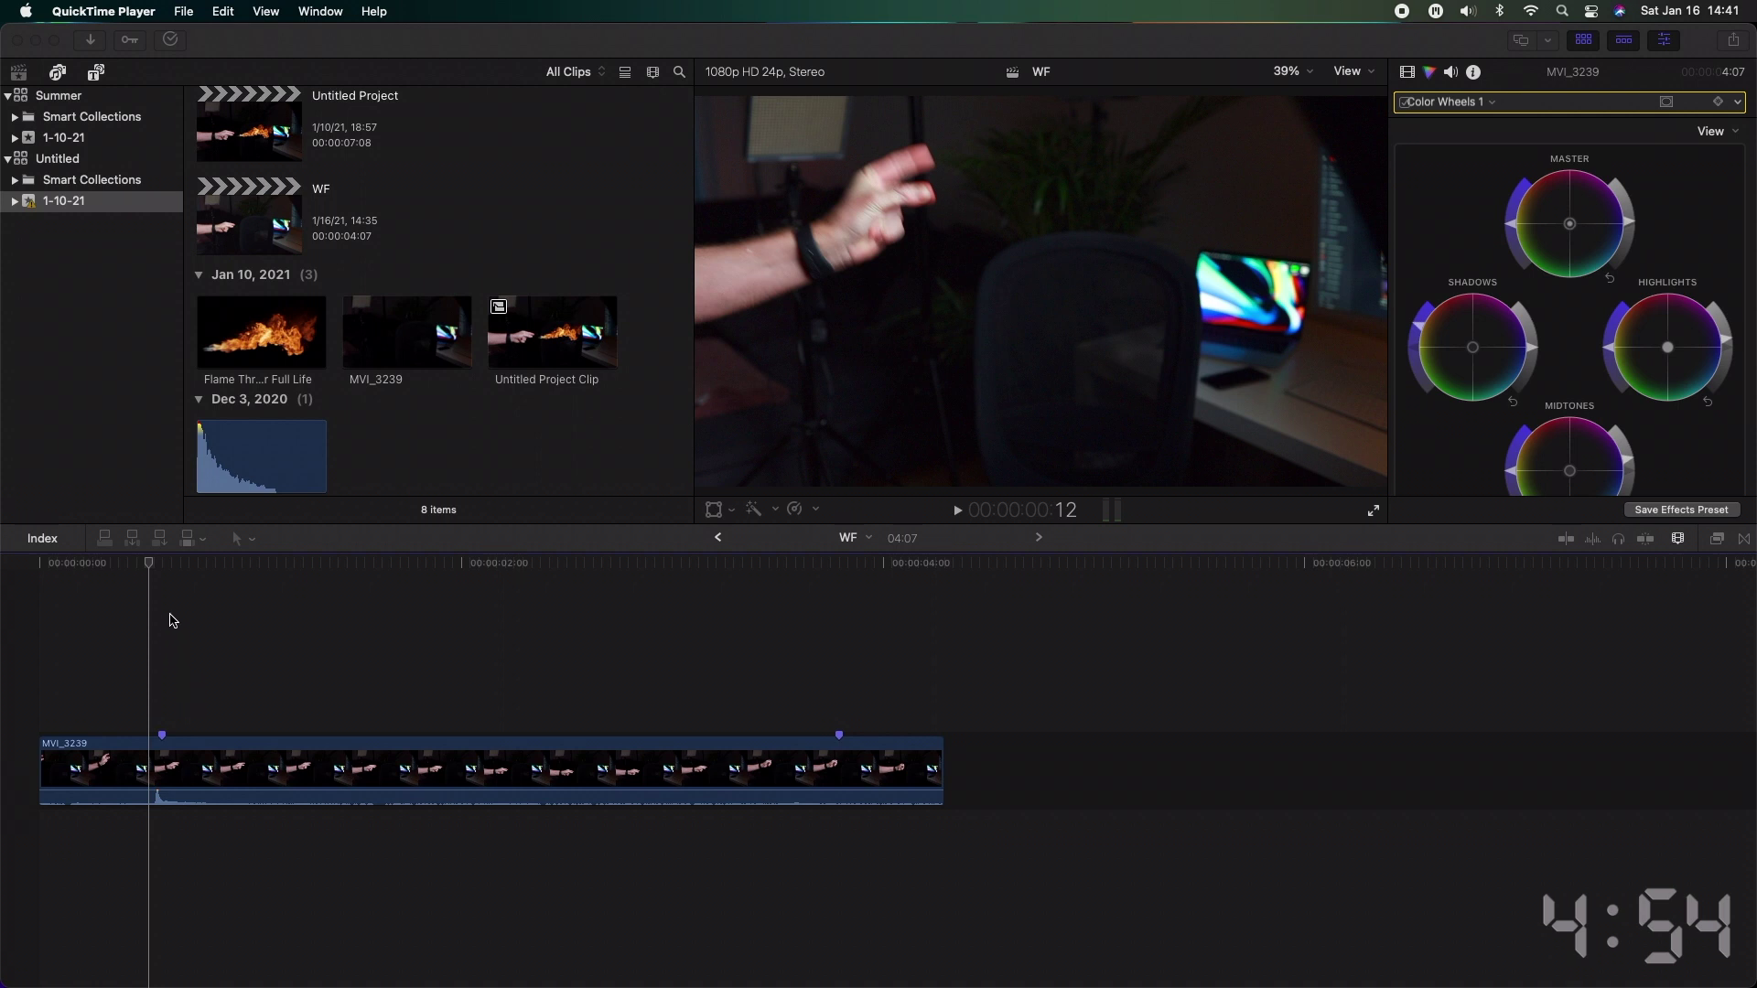
Step: Place the Flame Thrower Full Life clip above MVI_3239 in the timeline, starting at the first marker
left_click(153, 569)
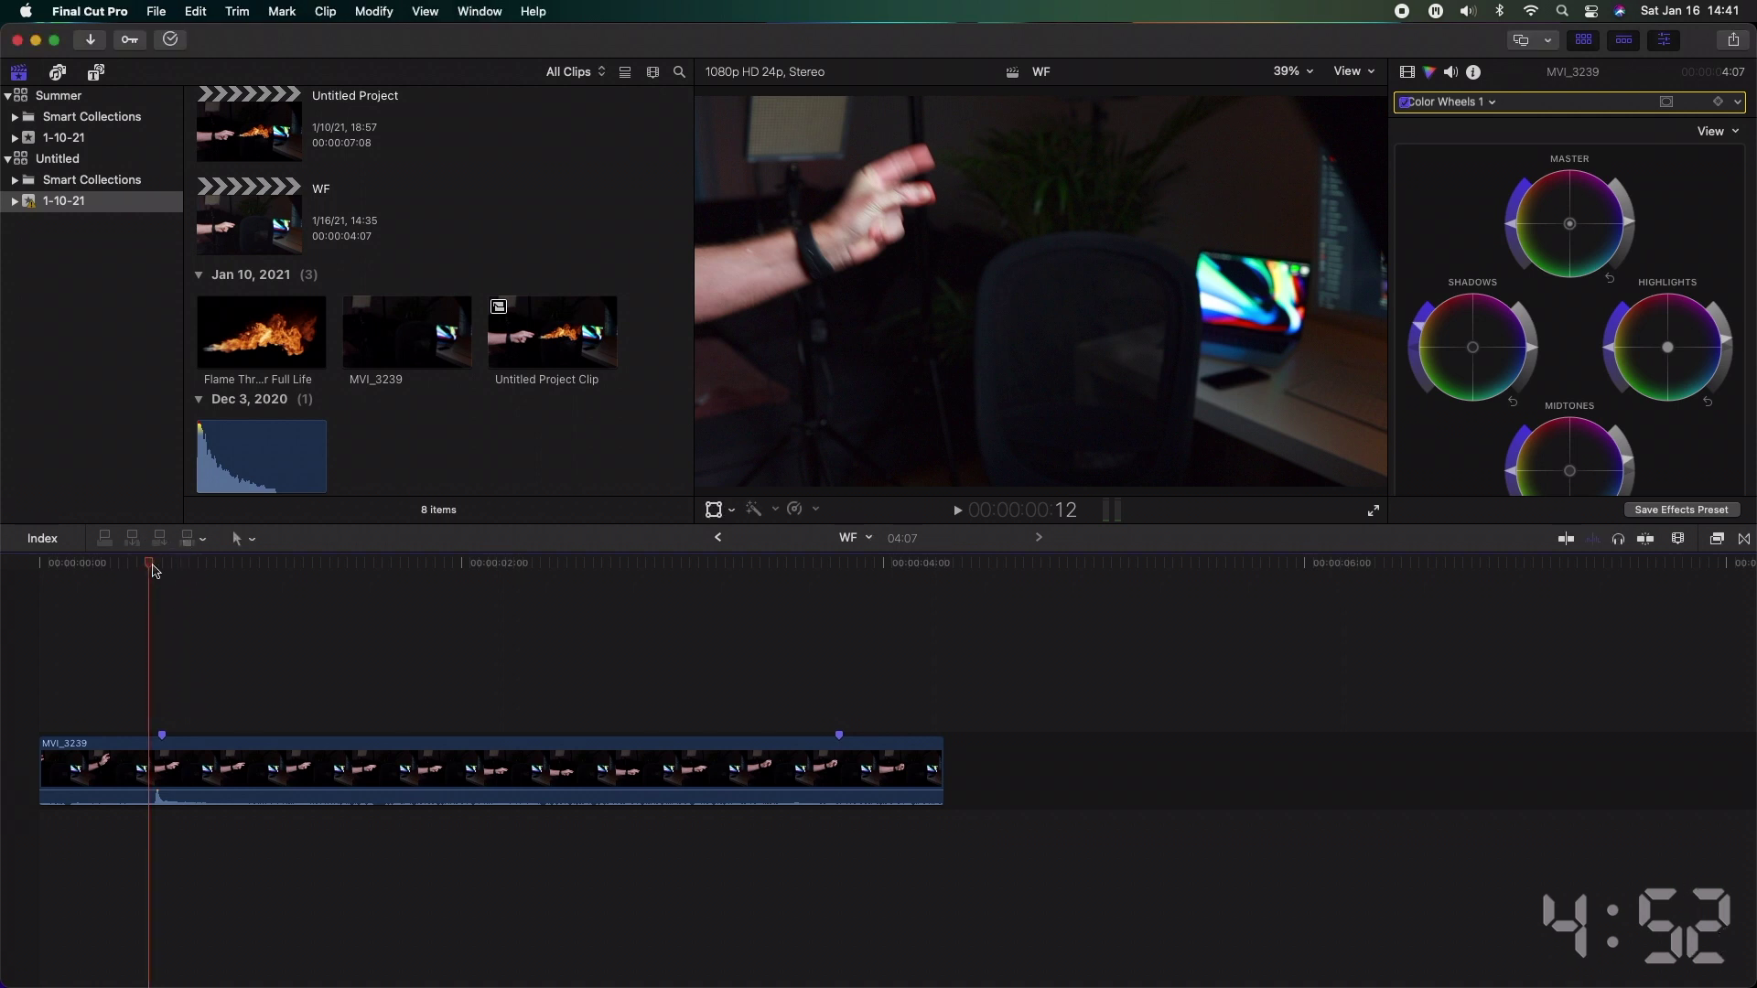
left_click(158, 568)
mouse_move(160, 573)
left_mouse_down()
mouse_move(857, 562)
mouse_move(161, 580)
left_mouse_up()
scroll(365, 275, "down", 5)
left_click(249, 137)
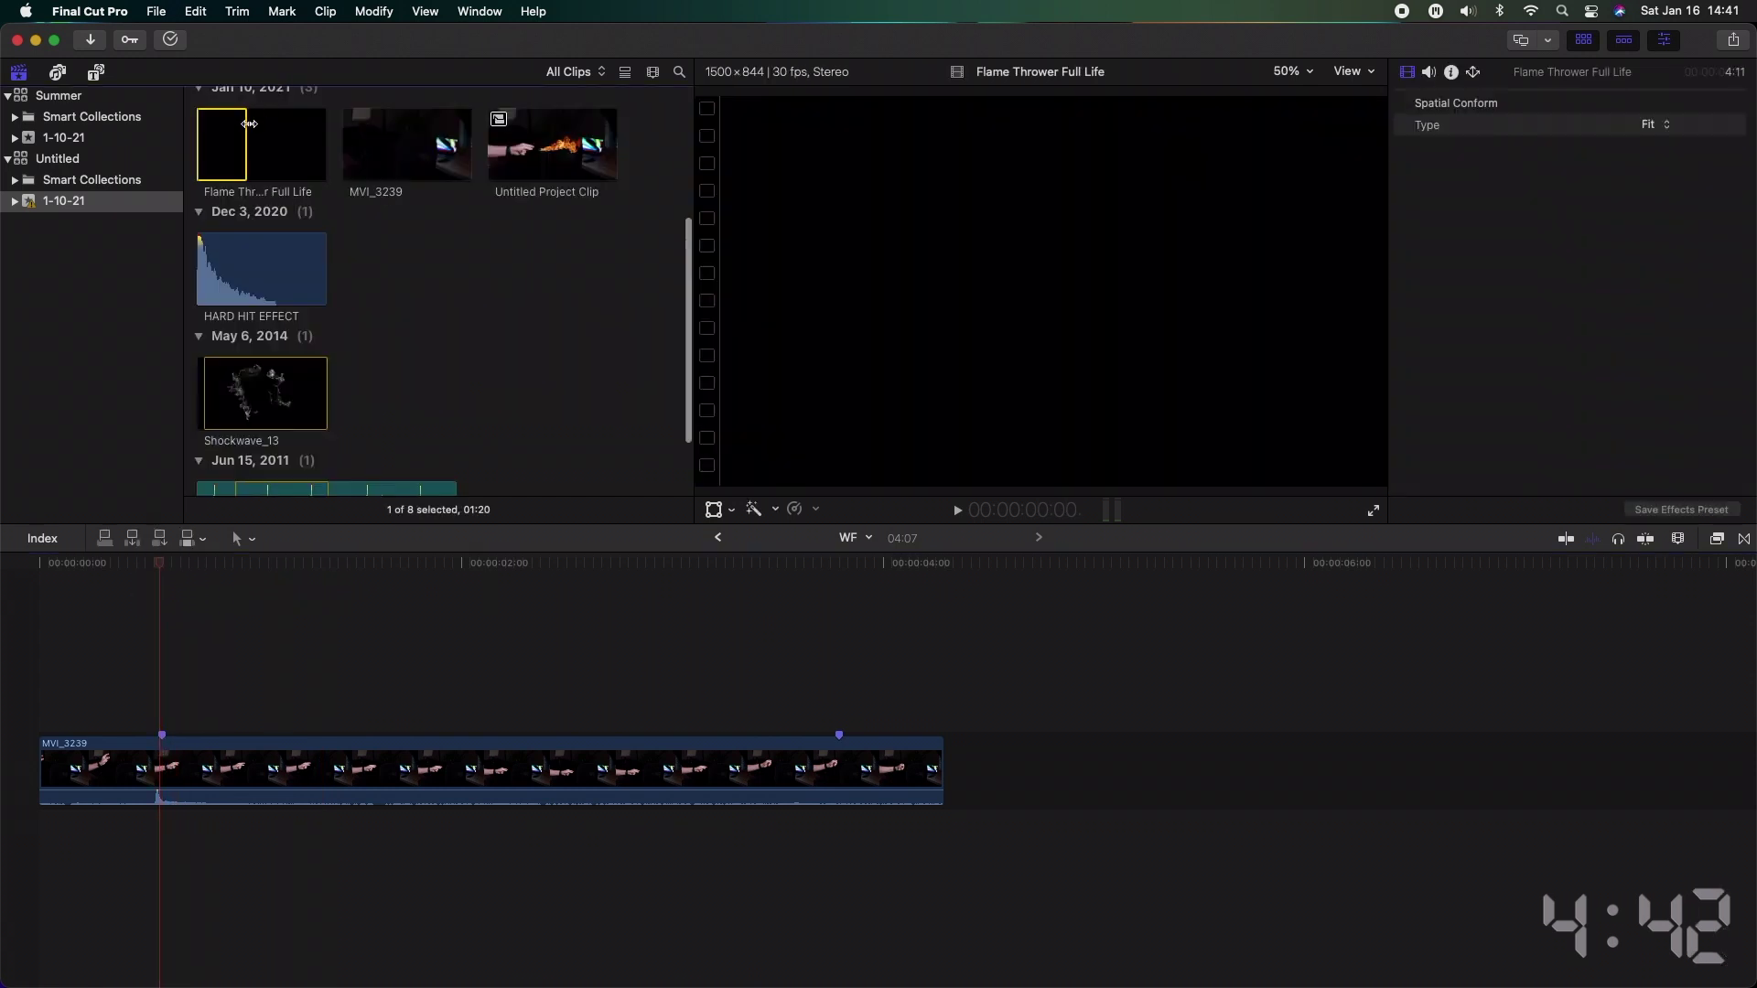
left_click_drag(250, 138, 170, 699)
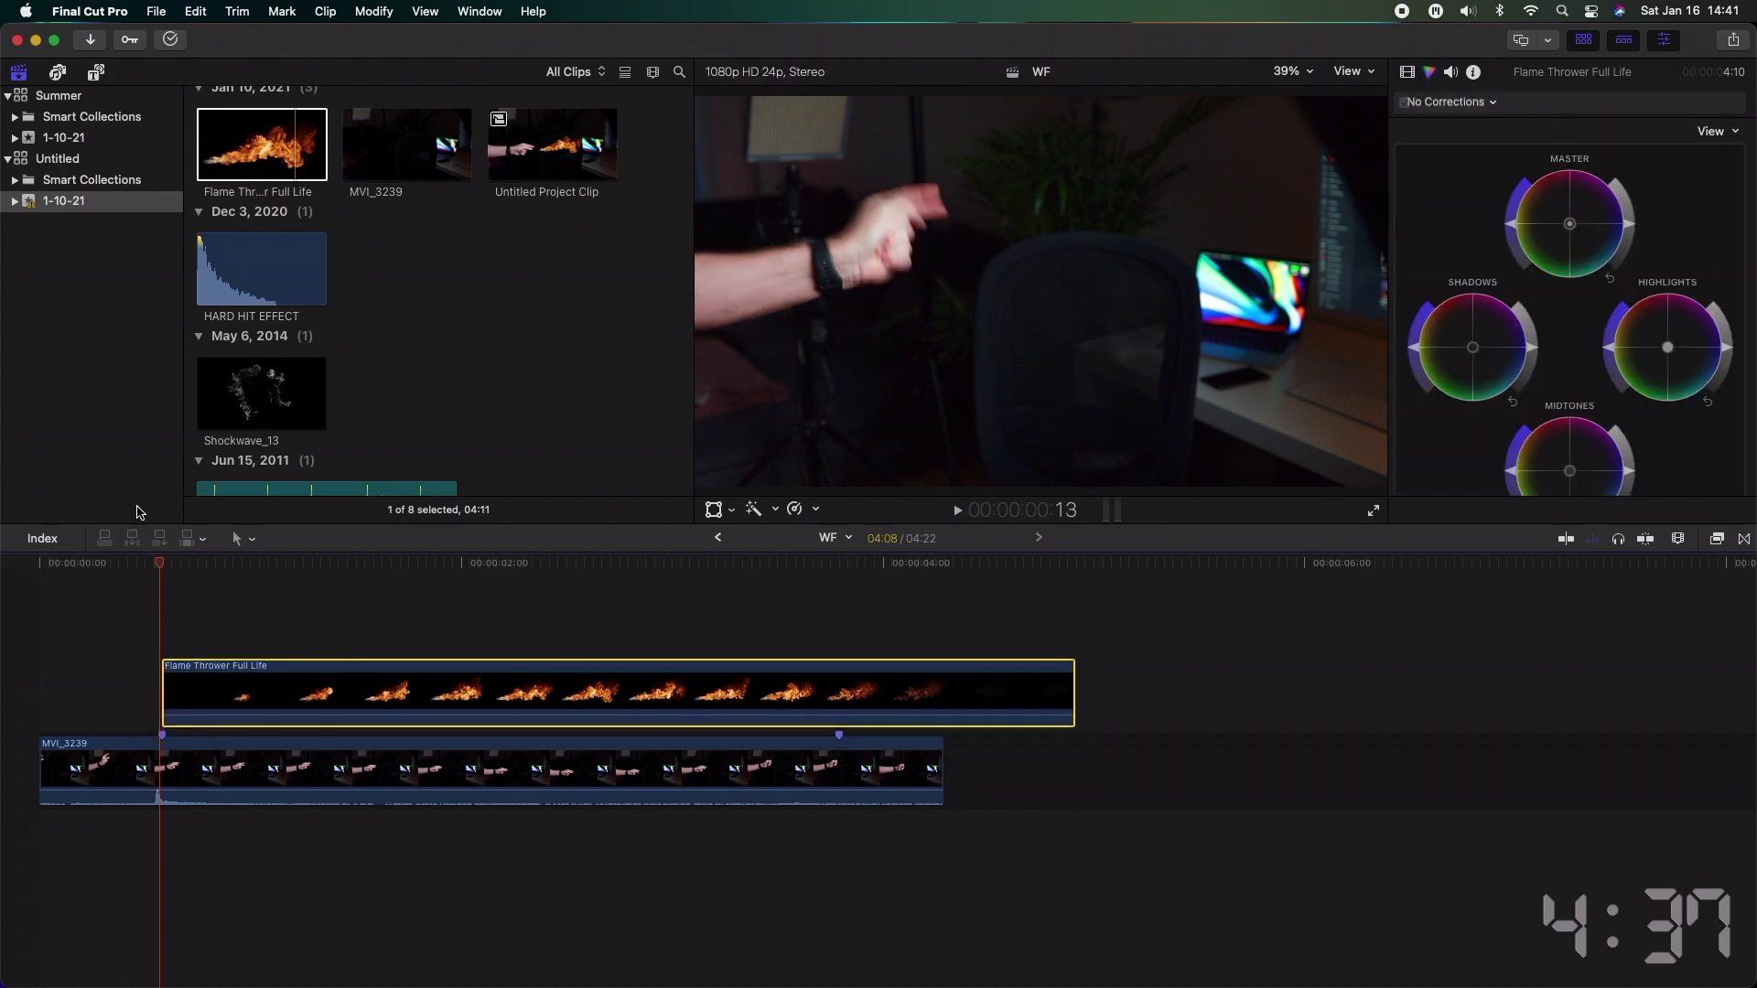
Step: Set the Flame Thrower Full Life clip's blend mode to Lighten
mouse_move(165, 563)
left_mouse_down()
mouse_move(190, 567)
mouse_move(170, 567)
left_mouse_up()
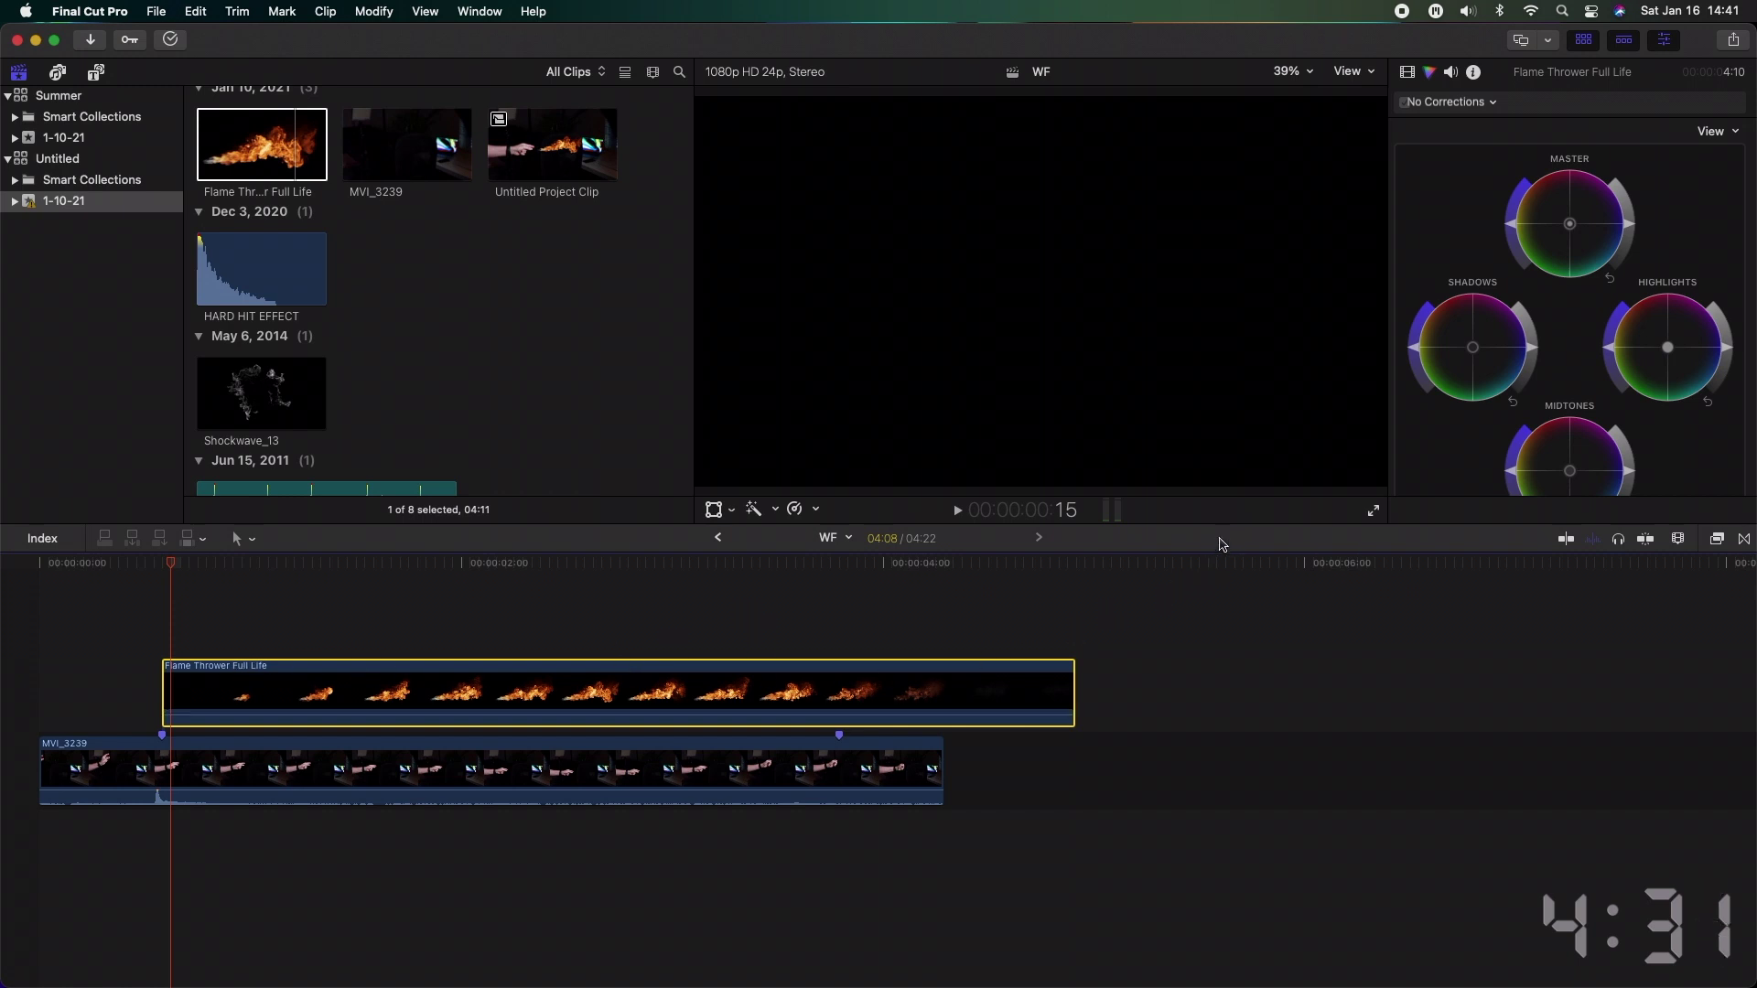
left_click(1409, 73)
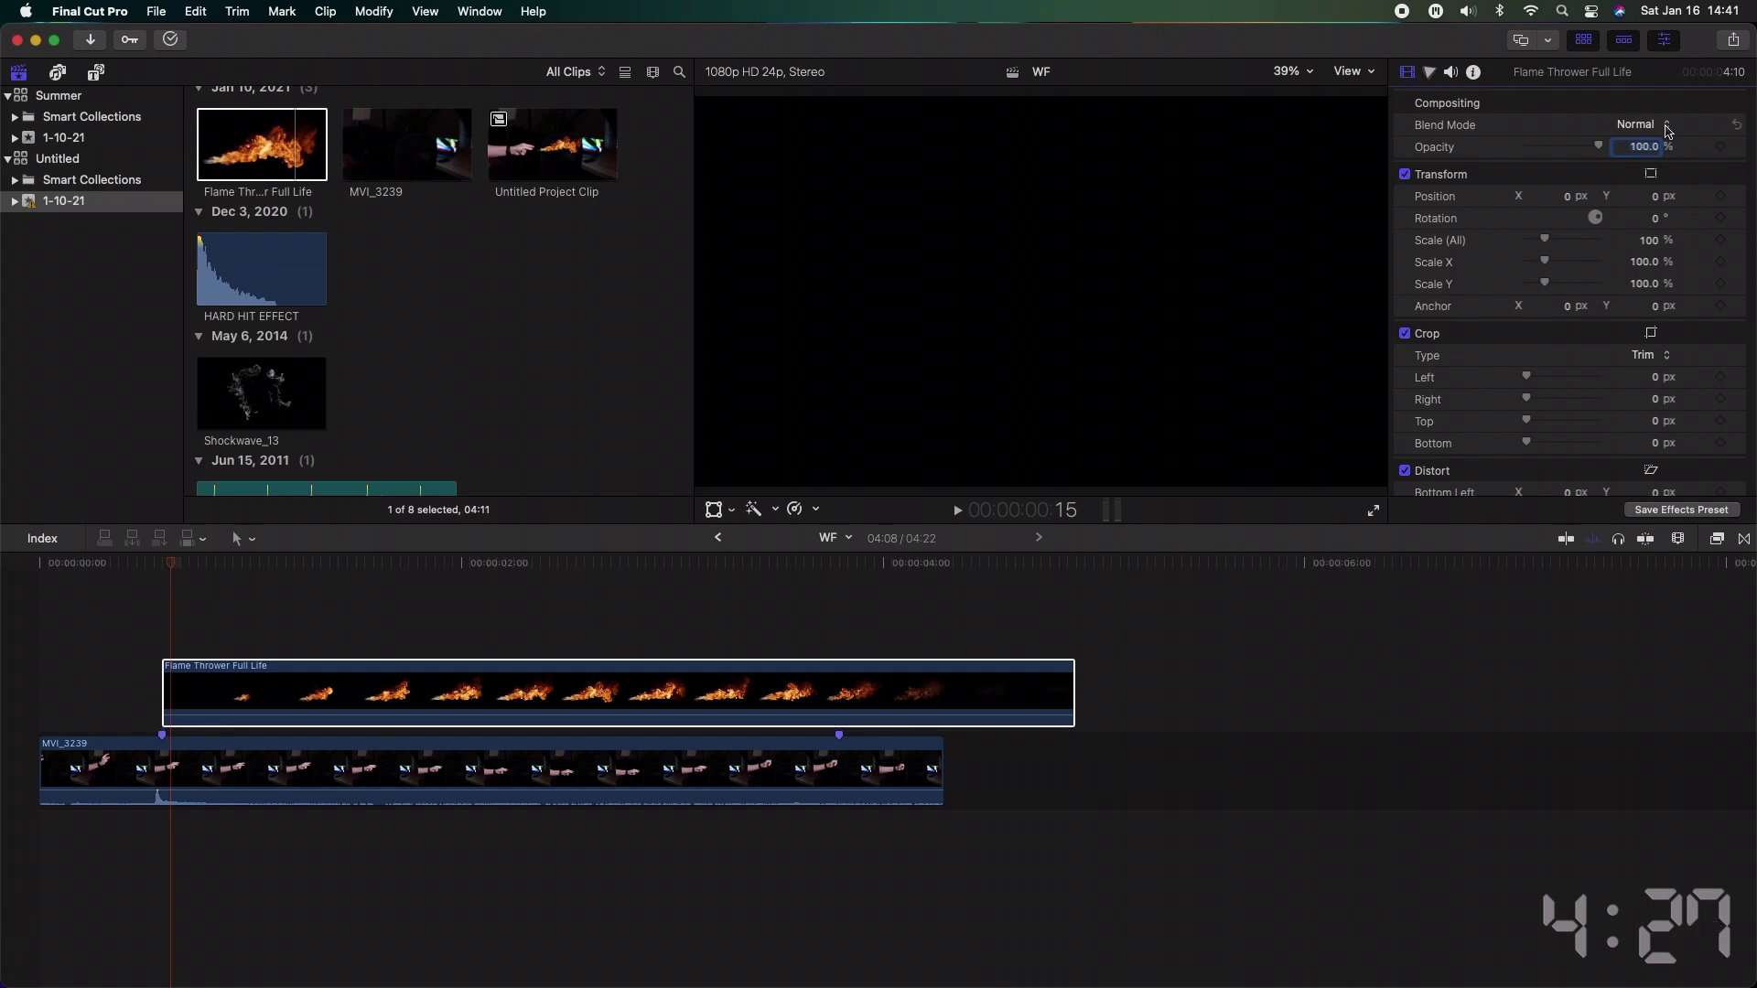
left_click(1665, 125)
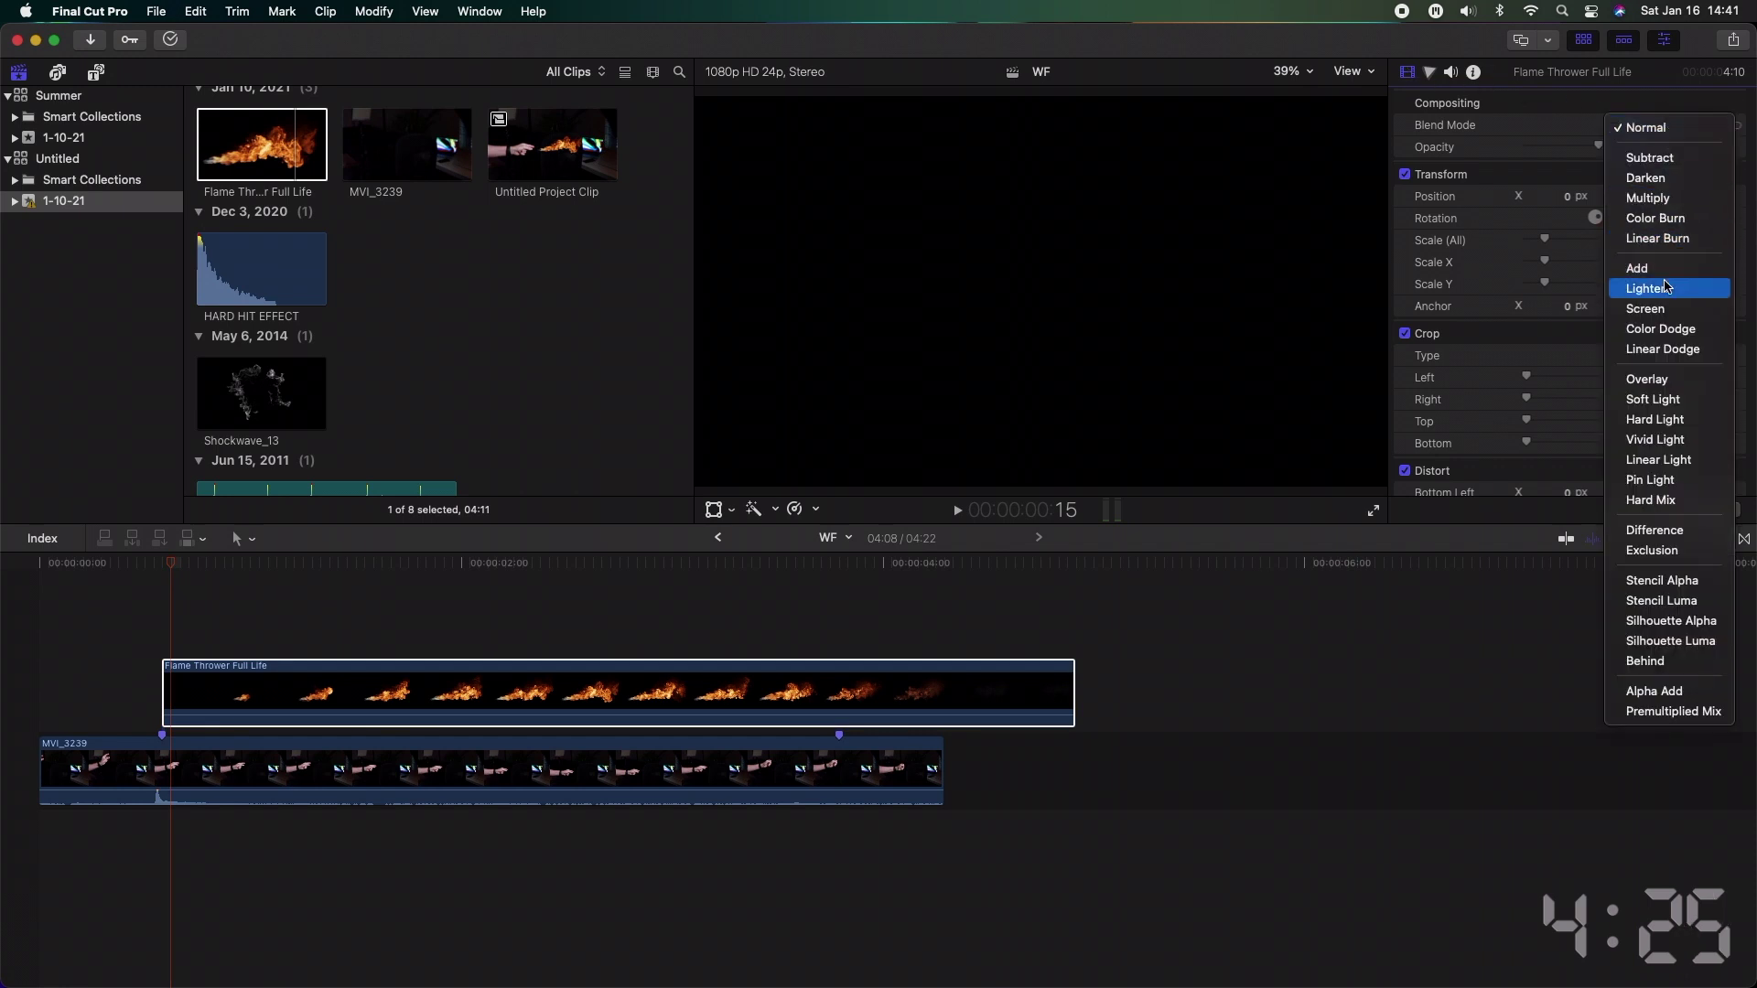
left_click(1646, 288)
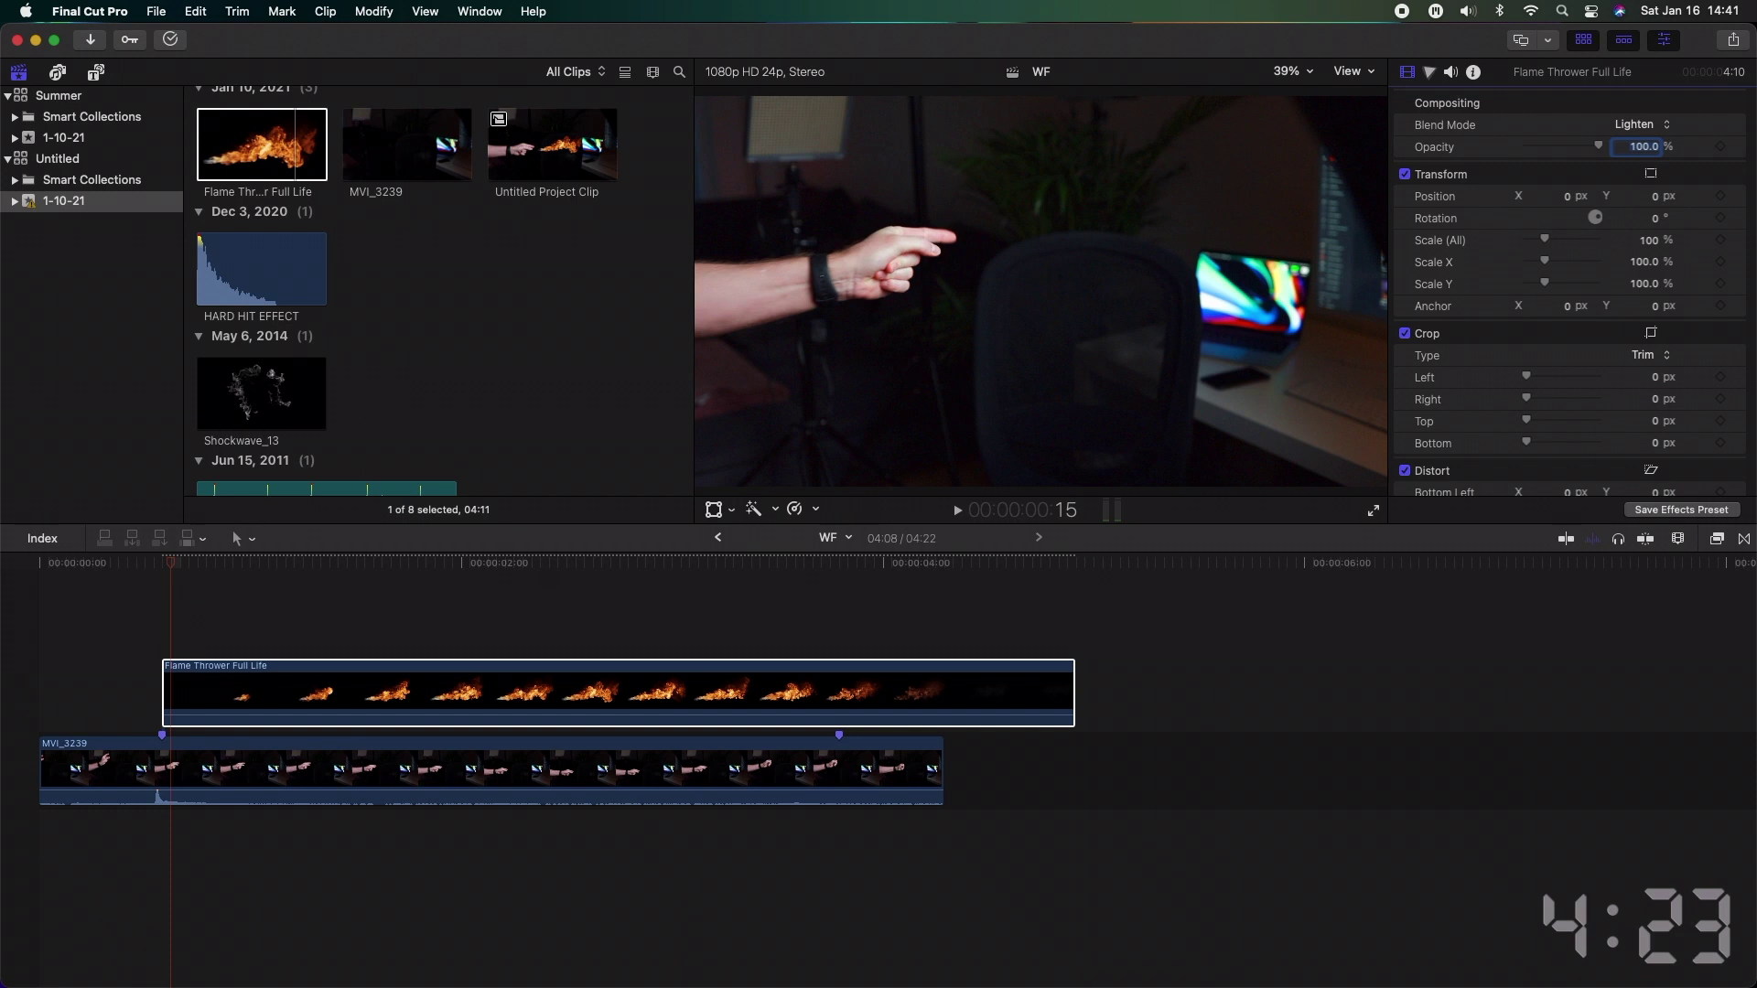
Step: Shift the flame clip about seven frames earlier and set its position to X 637.0 px, Y 425.0 px at the fingertips
left_click_drag(161, 575, 221, 574)
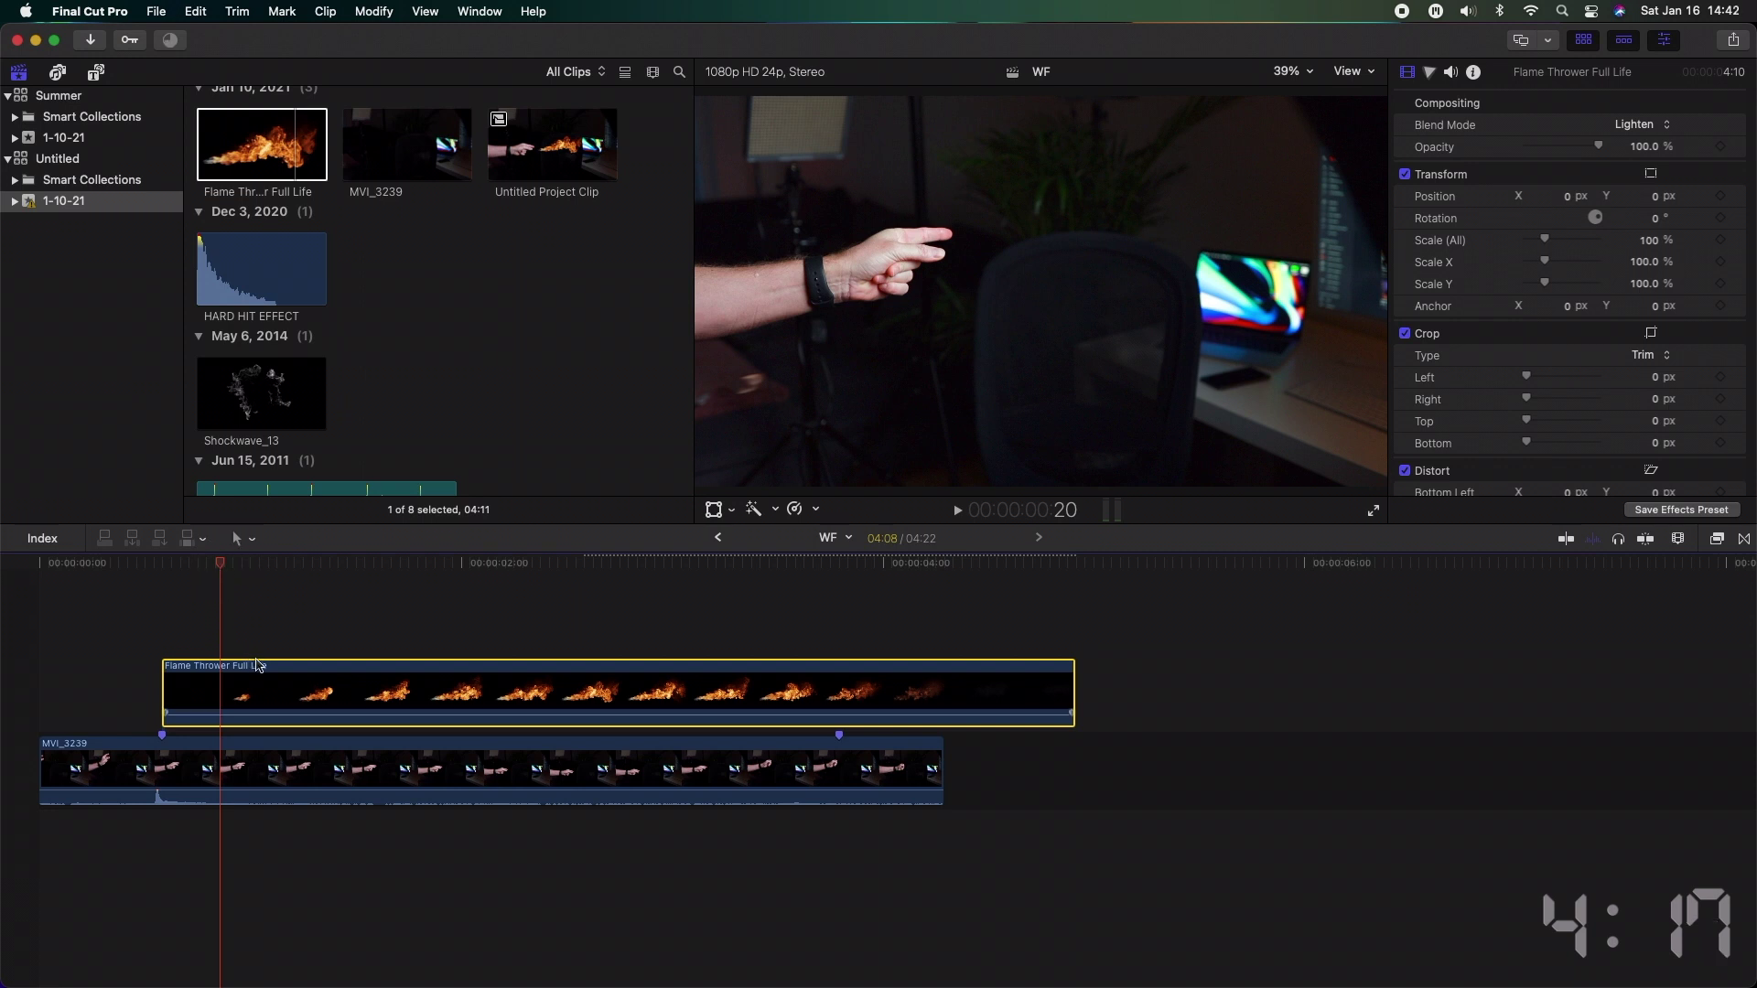
left_click_drag(258, 665, 200, 666)
left_click_drag(138, 568, 167, 571)
left_click(242, 686)
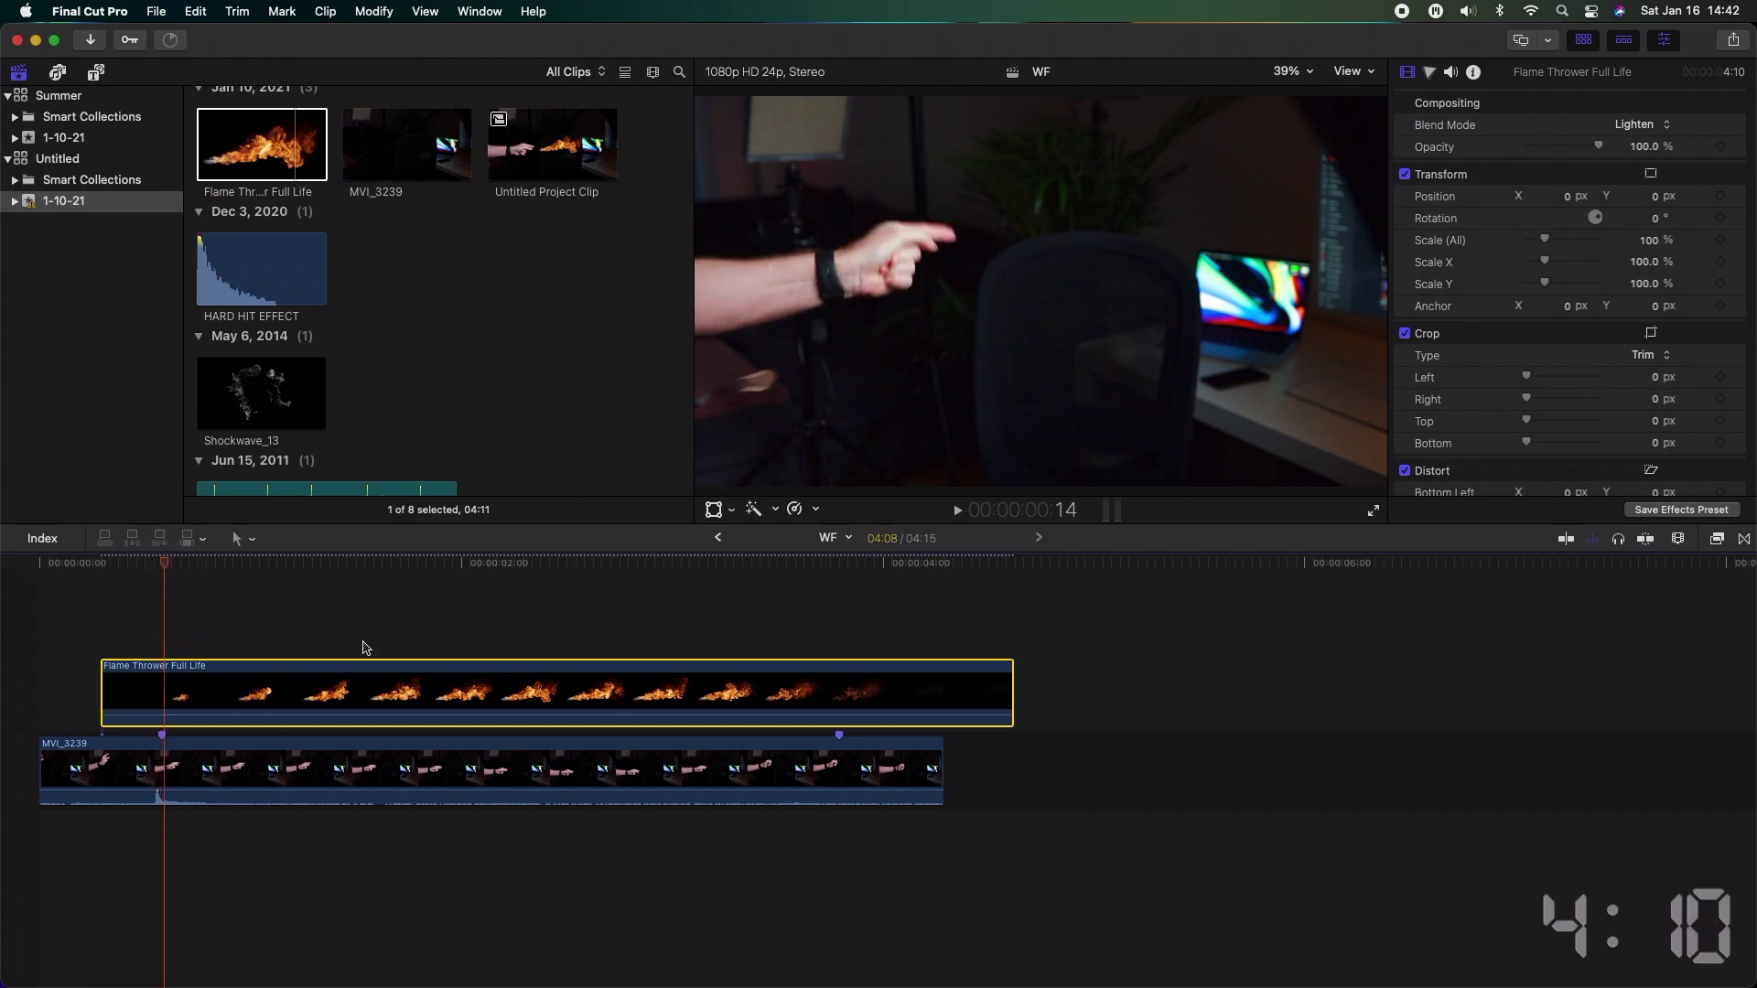
left_click_drag(1564, 203, 1729, 203)
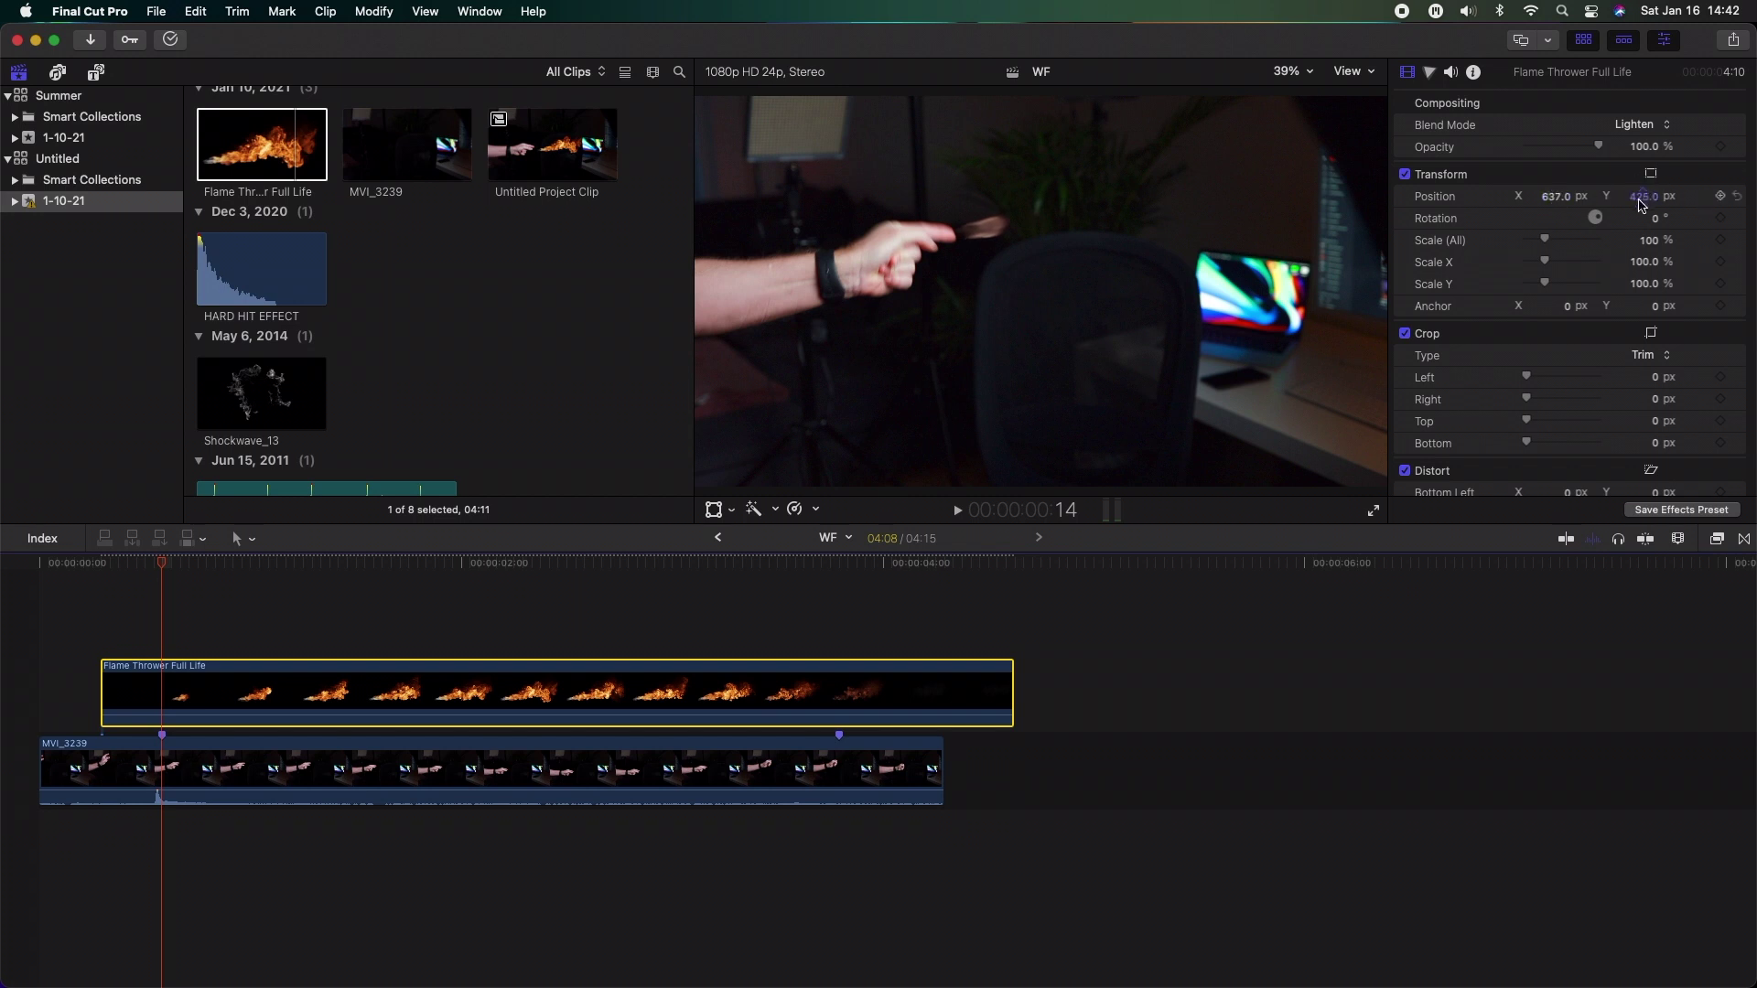
Step: Play the timeline from just before the first marker to check the flame's timing and placement against the hand
left_click(117, 581)
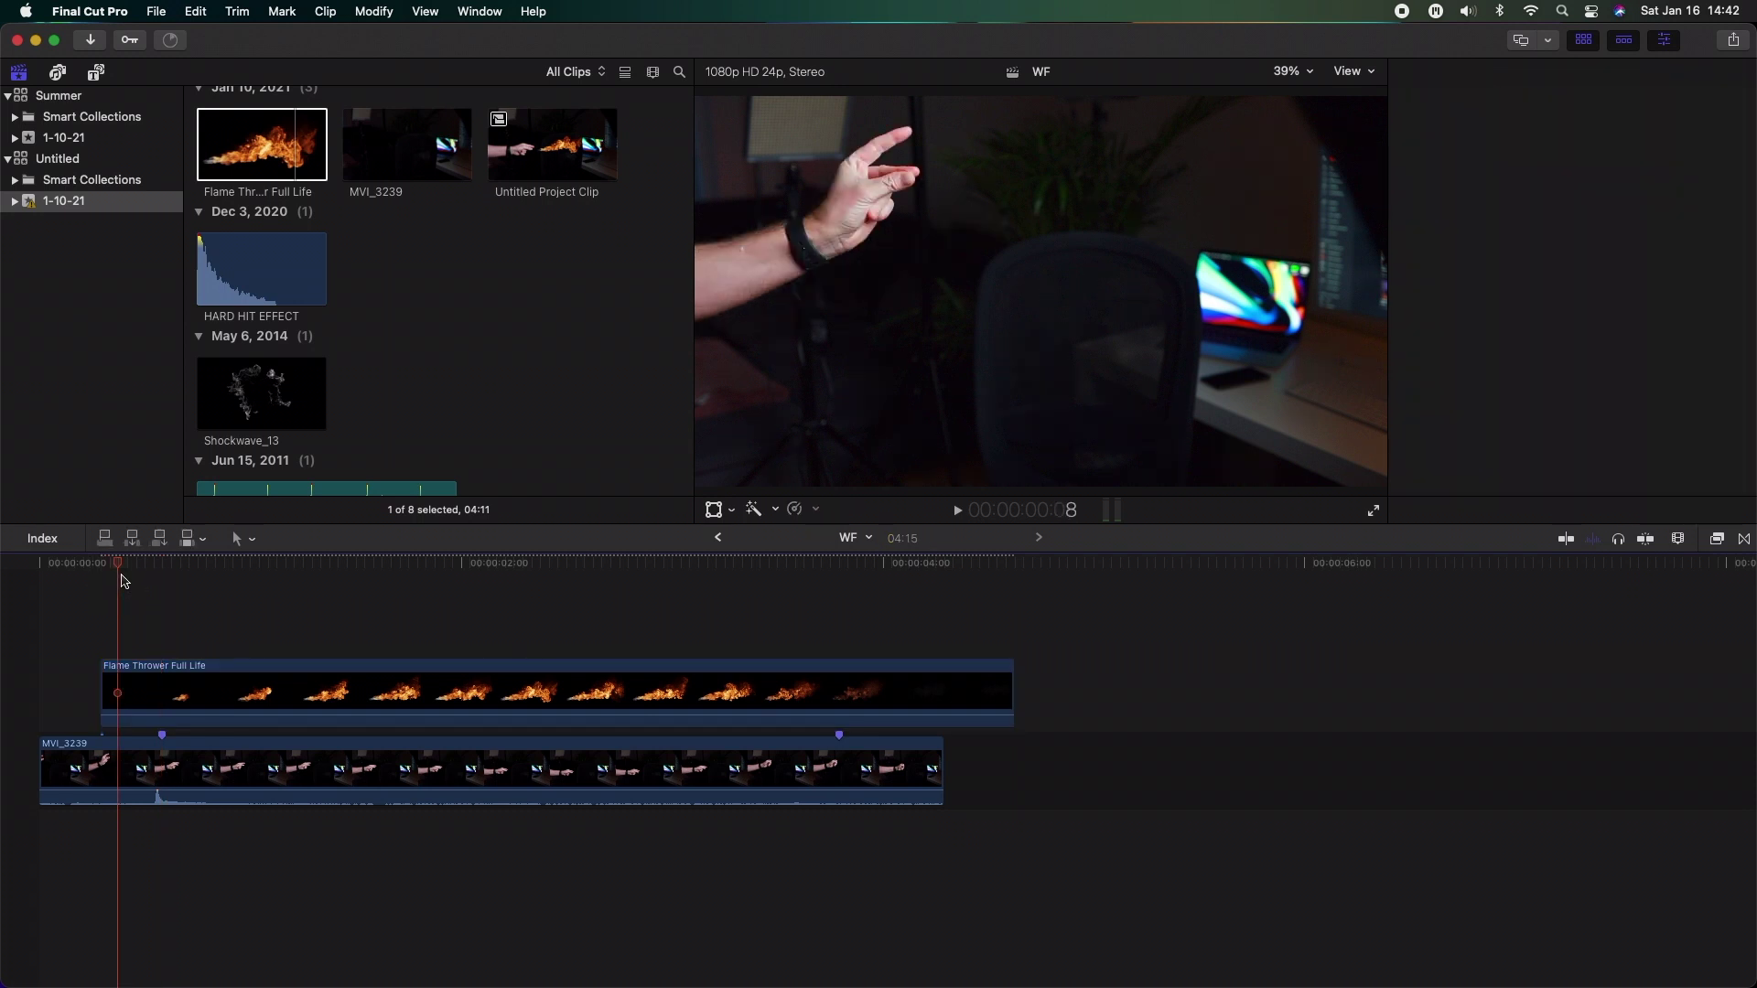
key("space")
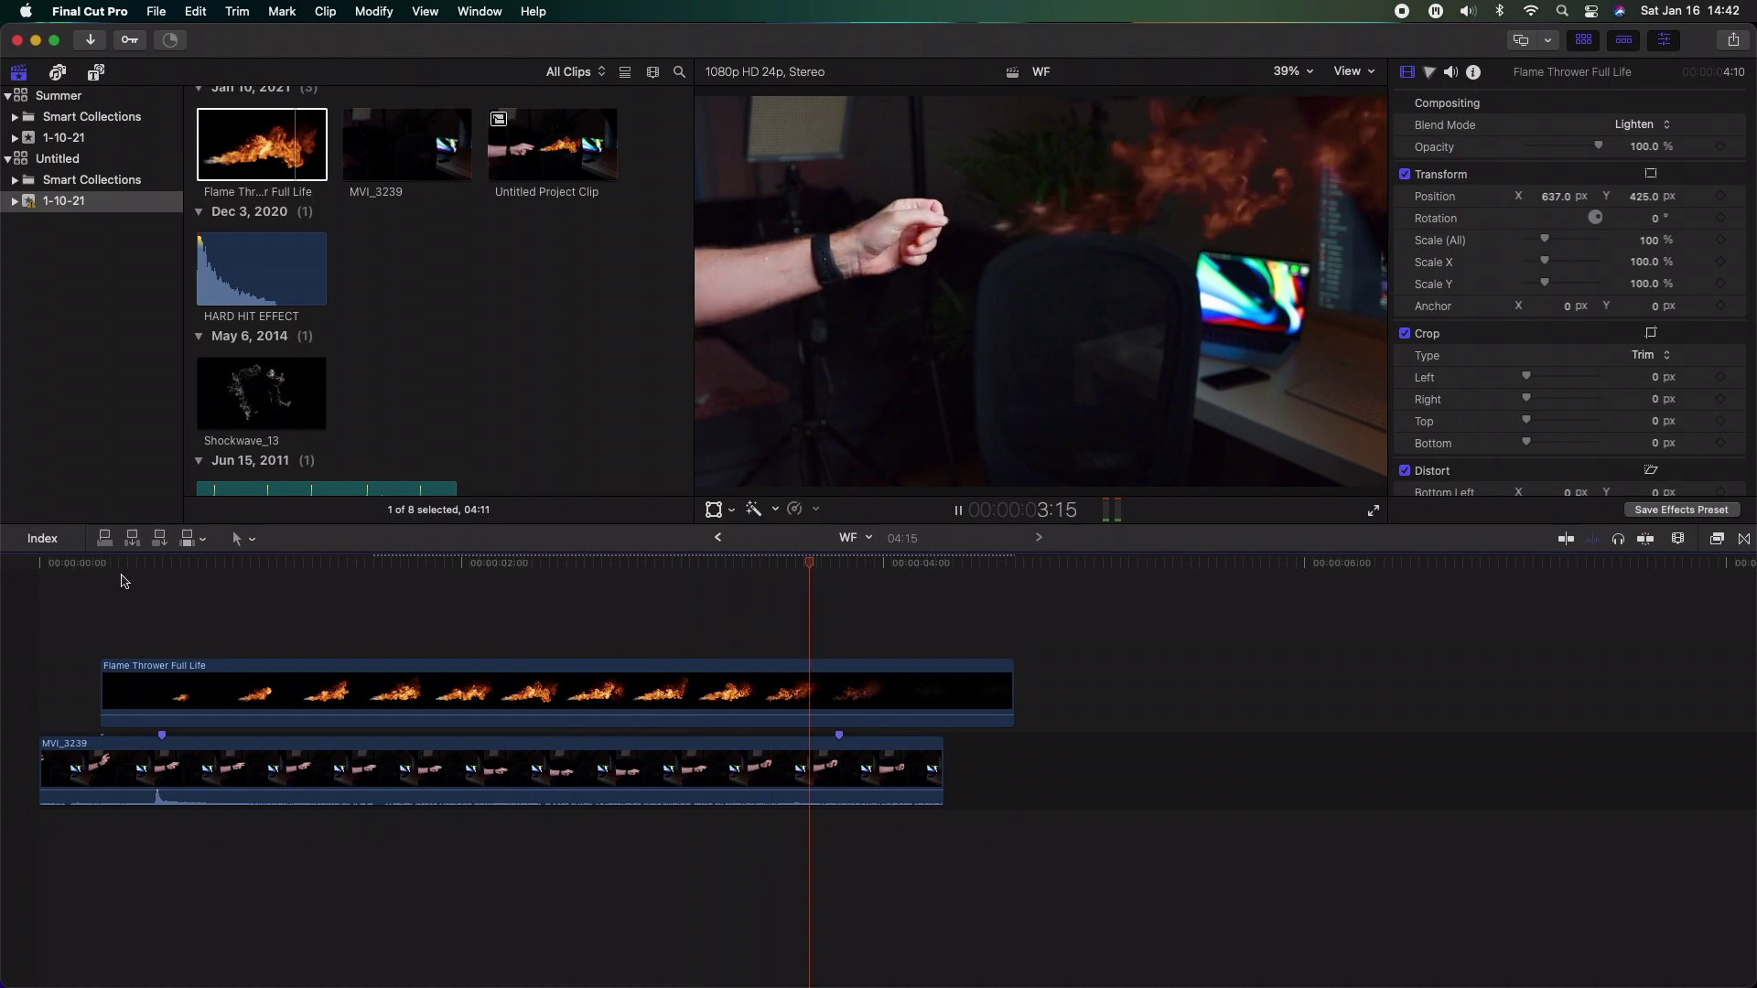
key("space")
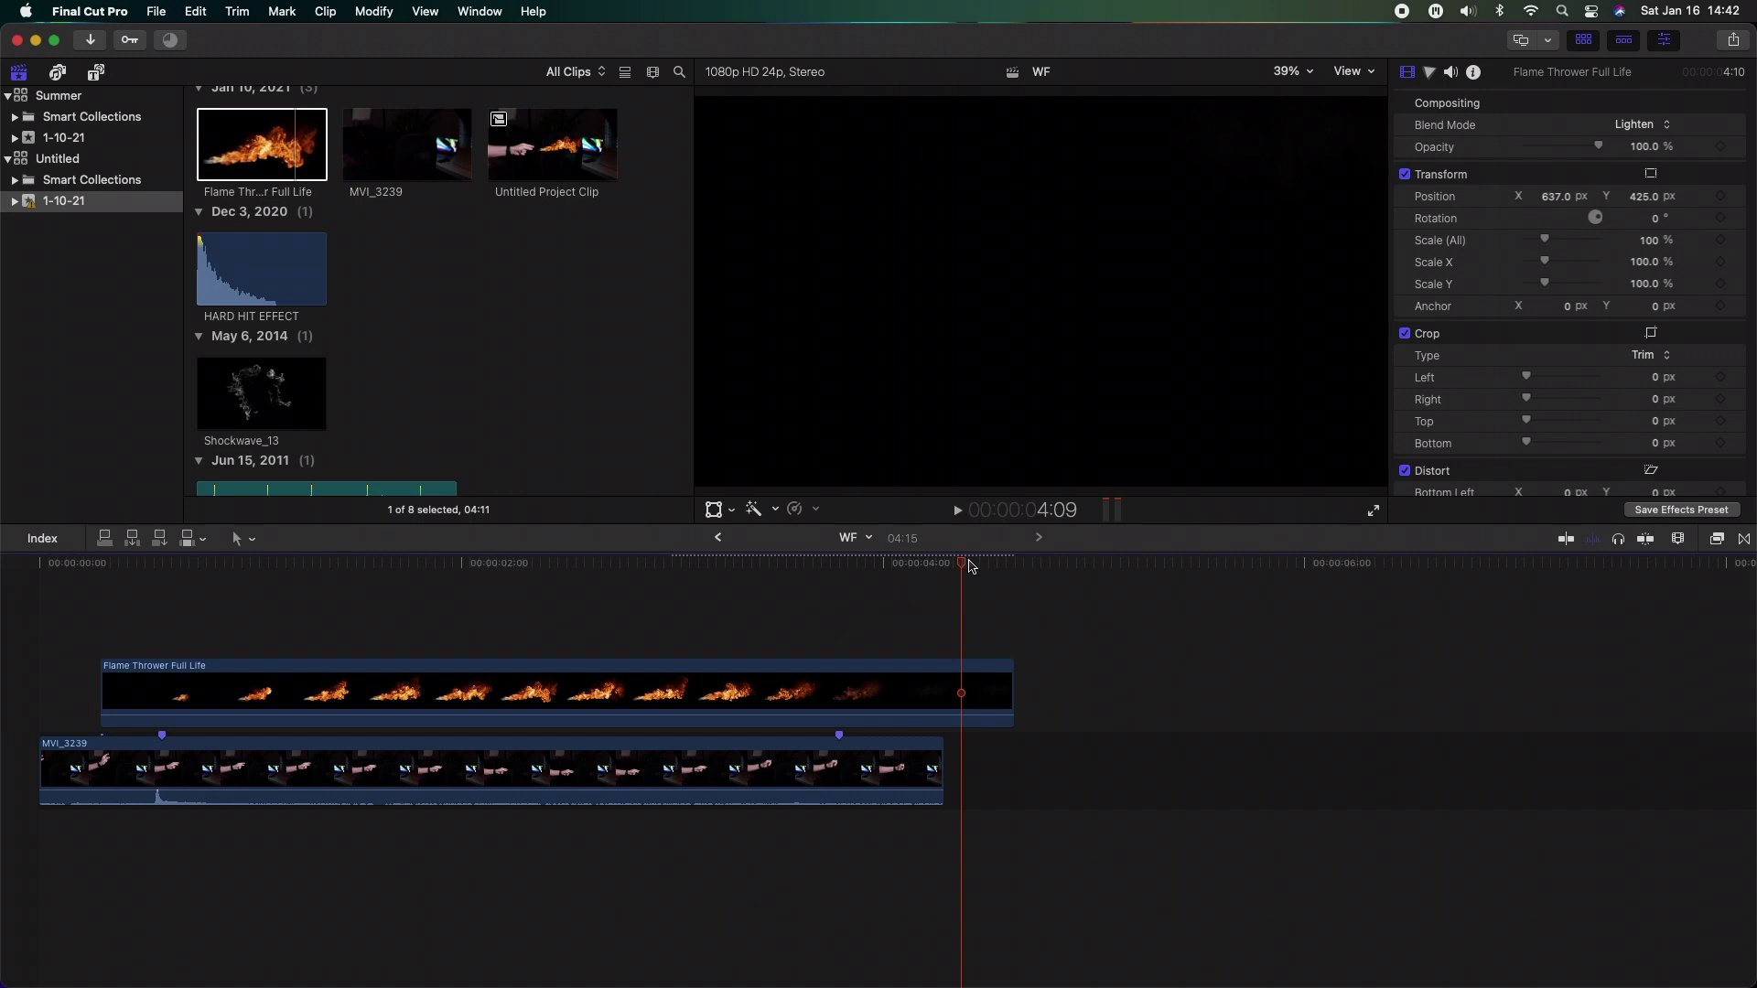
Step: Keyframe the flame clip's position at frame 14, and lower its Y position to 414.9 px at 1:10
left_click_drag(971, 566, 164, 576)
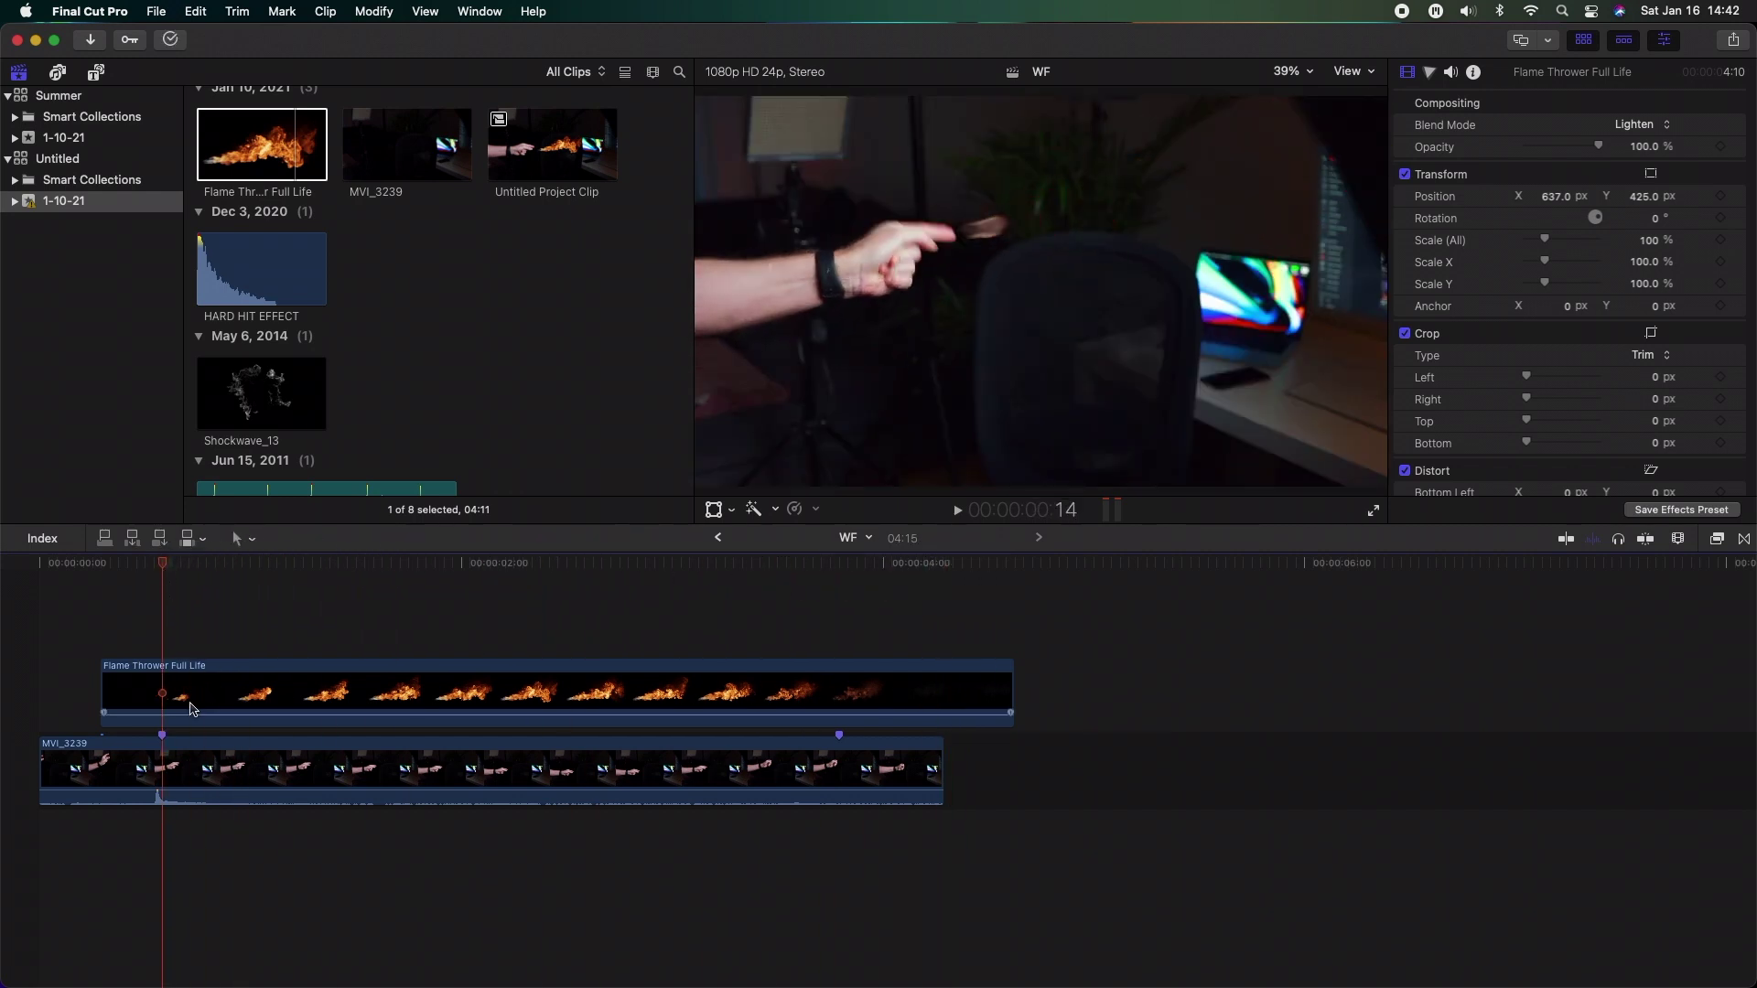
left_click(186, 702)
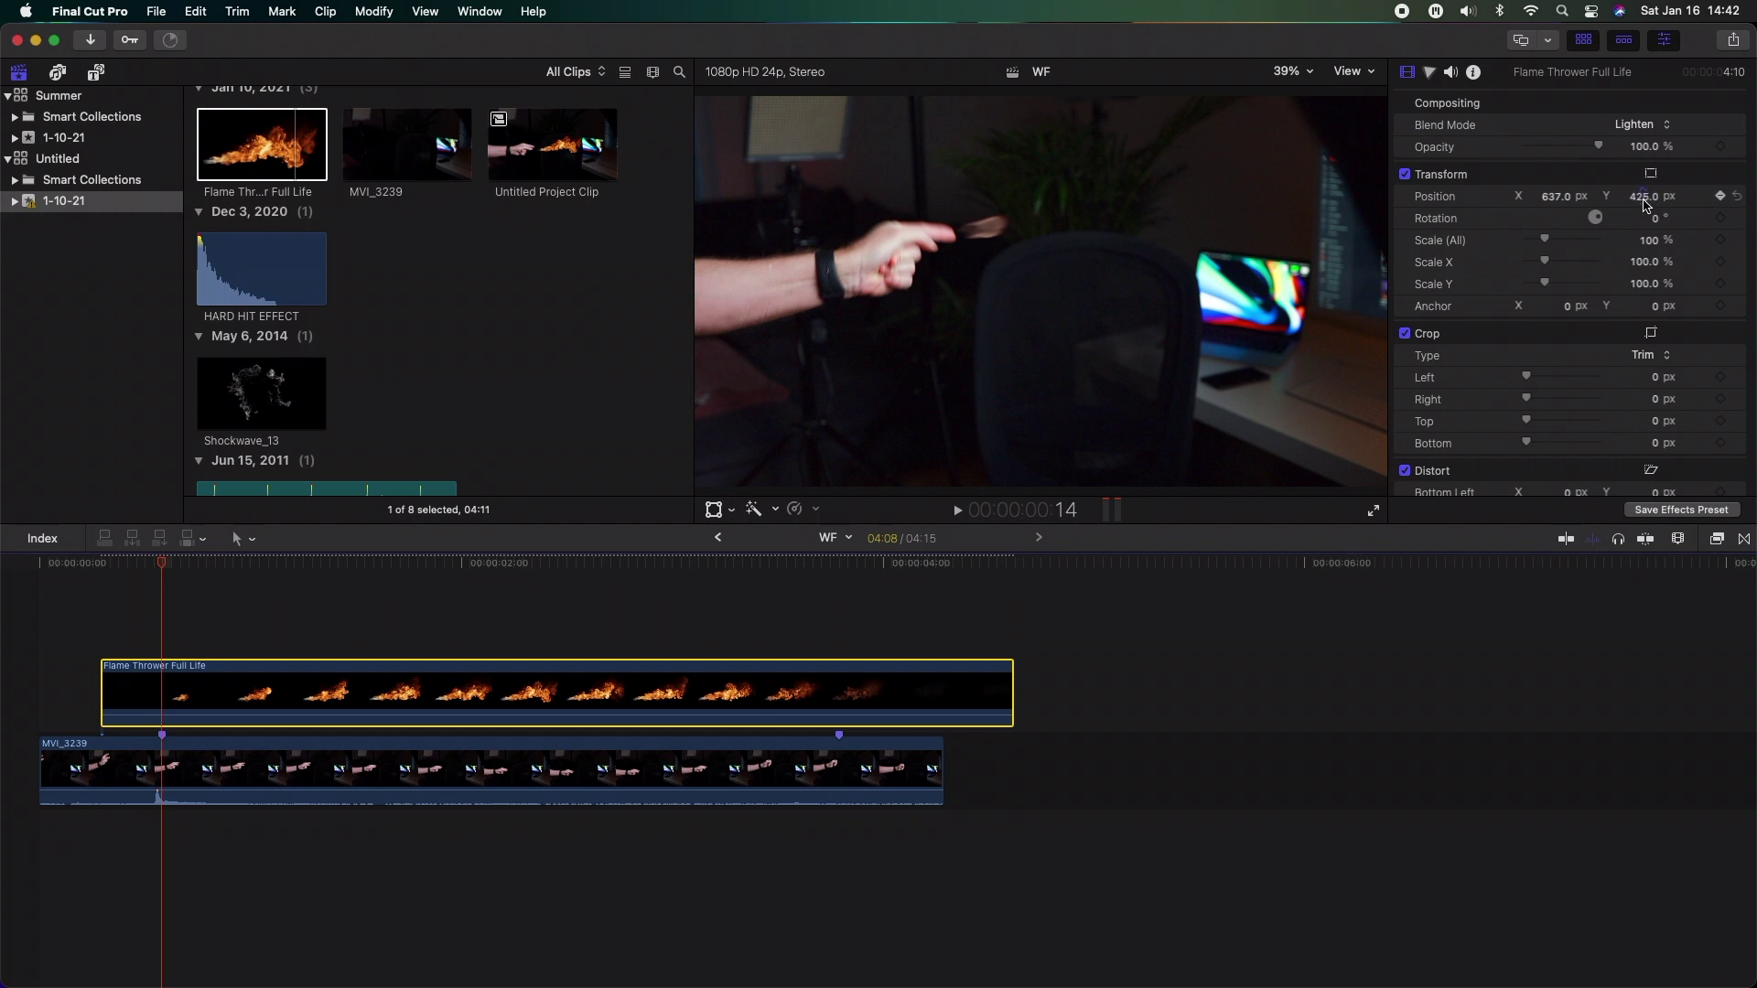
key("Right")
key("Right")
key("Right")
key("Right")
key("Right")
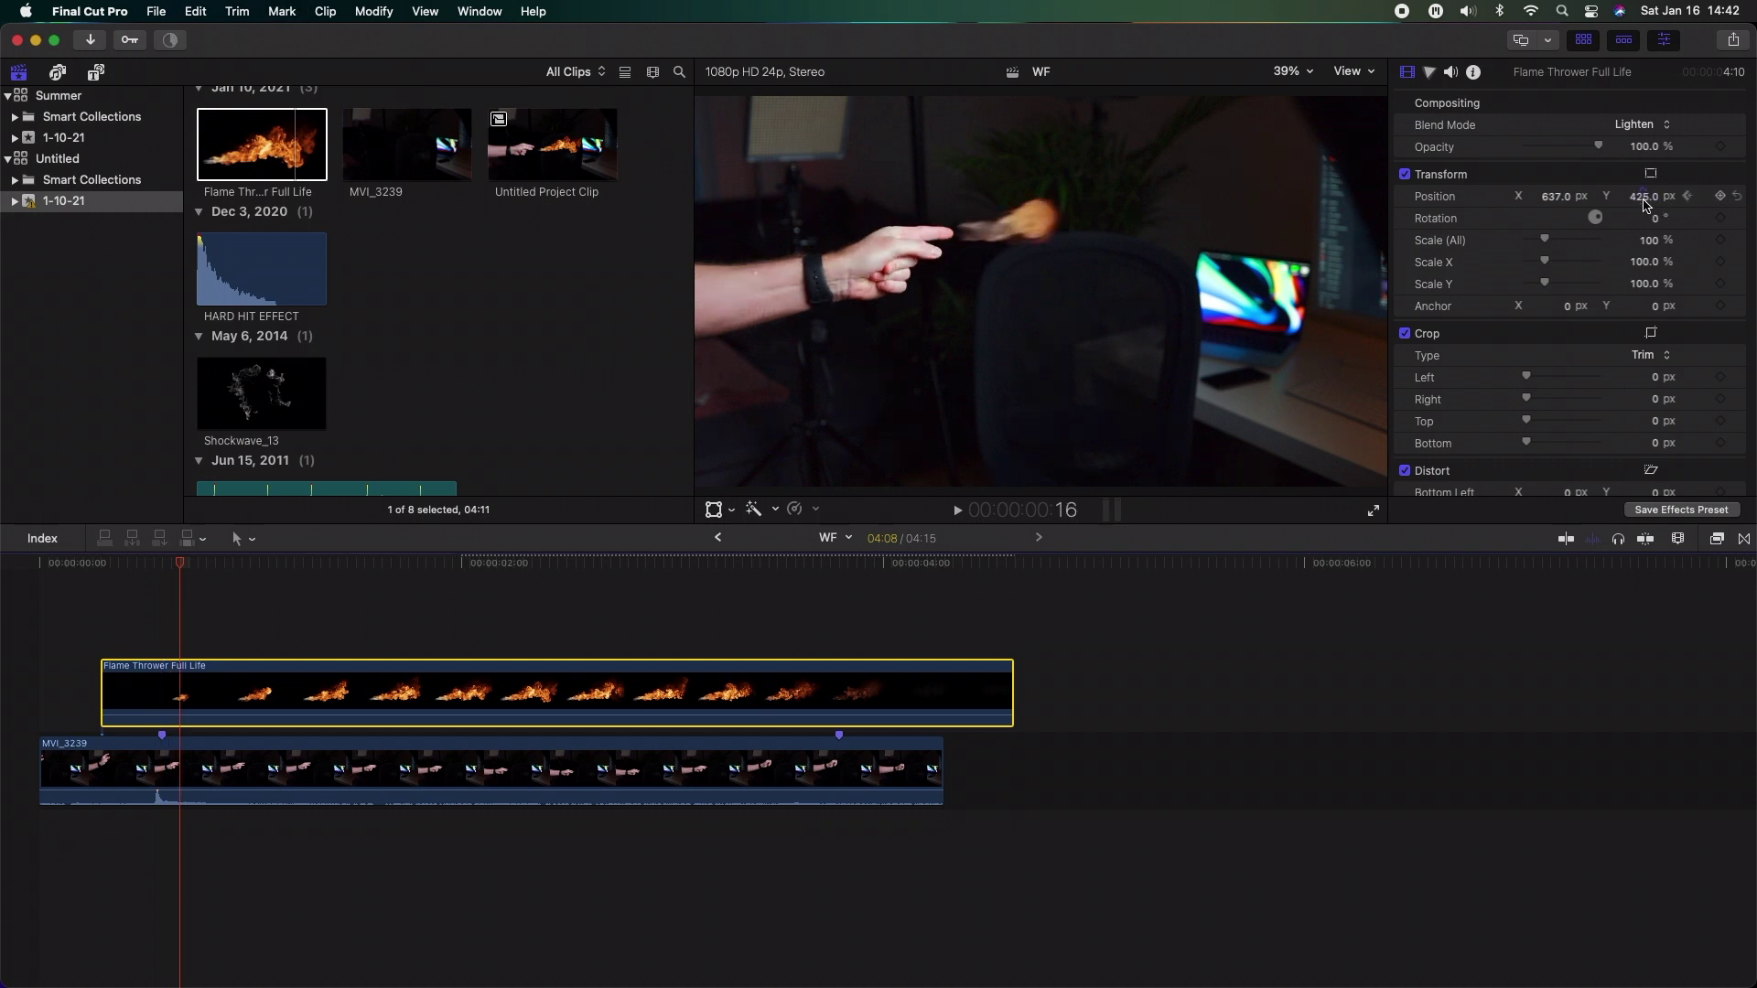
key("Right")
key("Right")
key("Right")
key("Right")
key("Right")
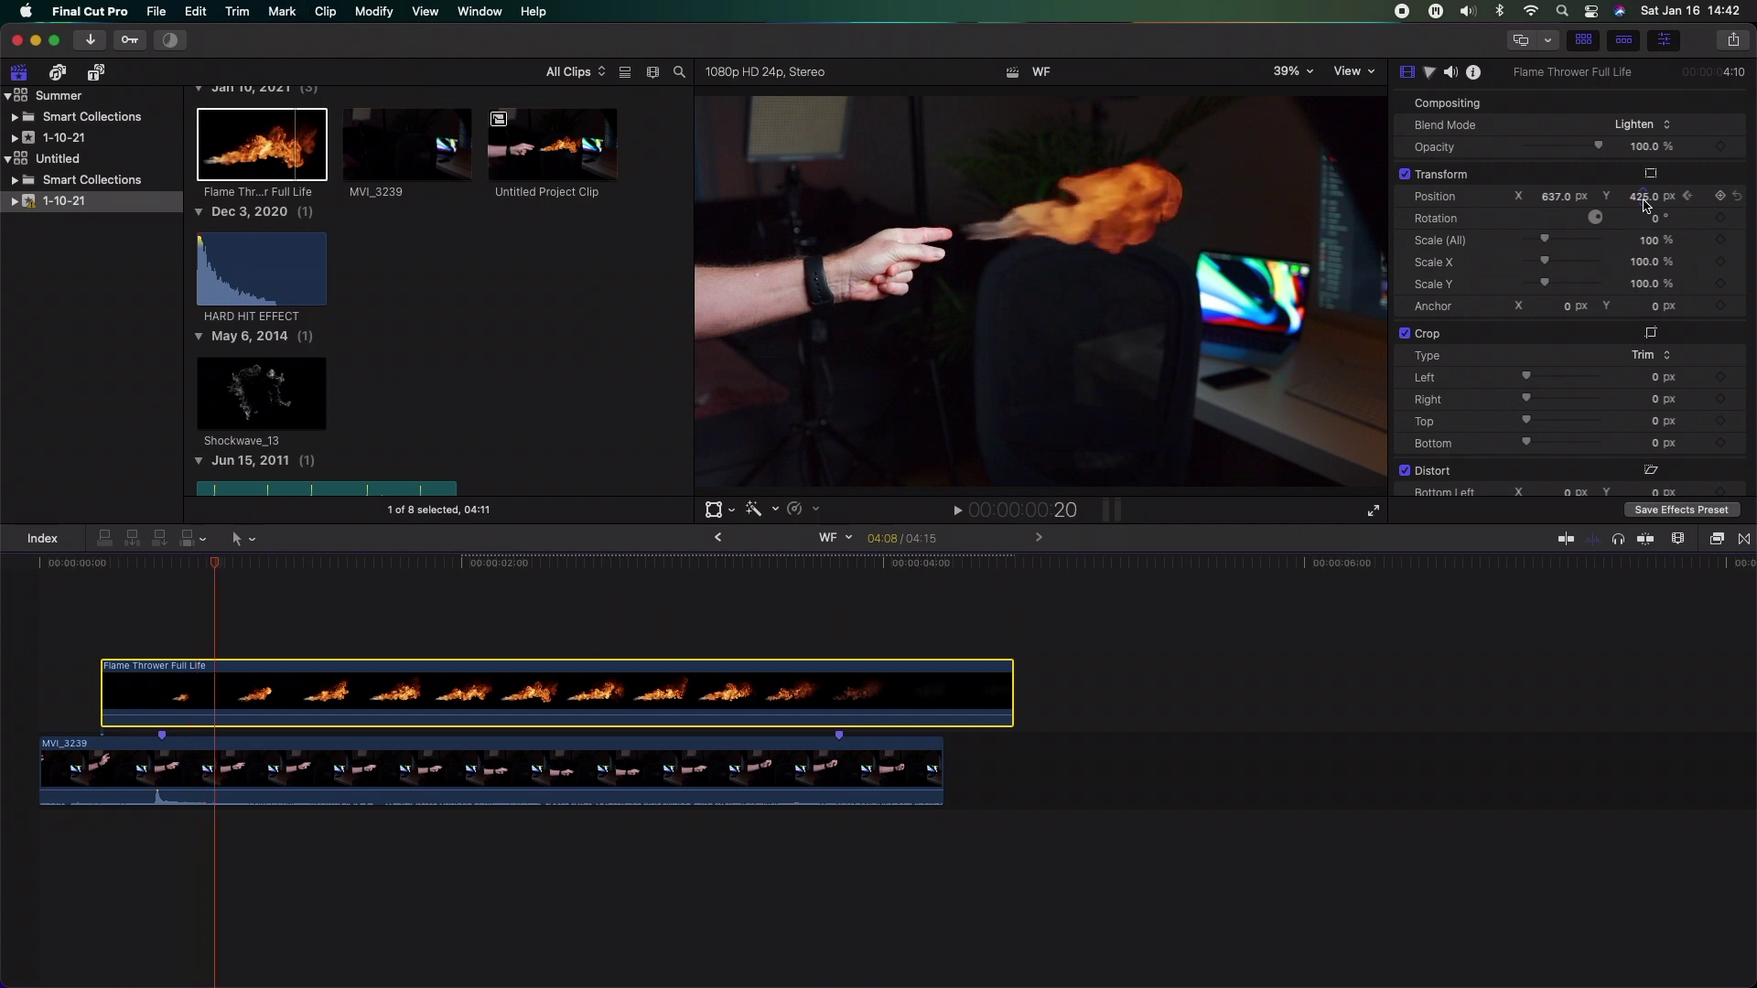
key("Right")
key("Right")
key("Right")
key("Right")
key("Right")
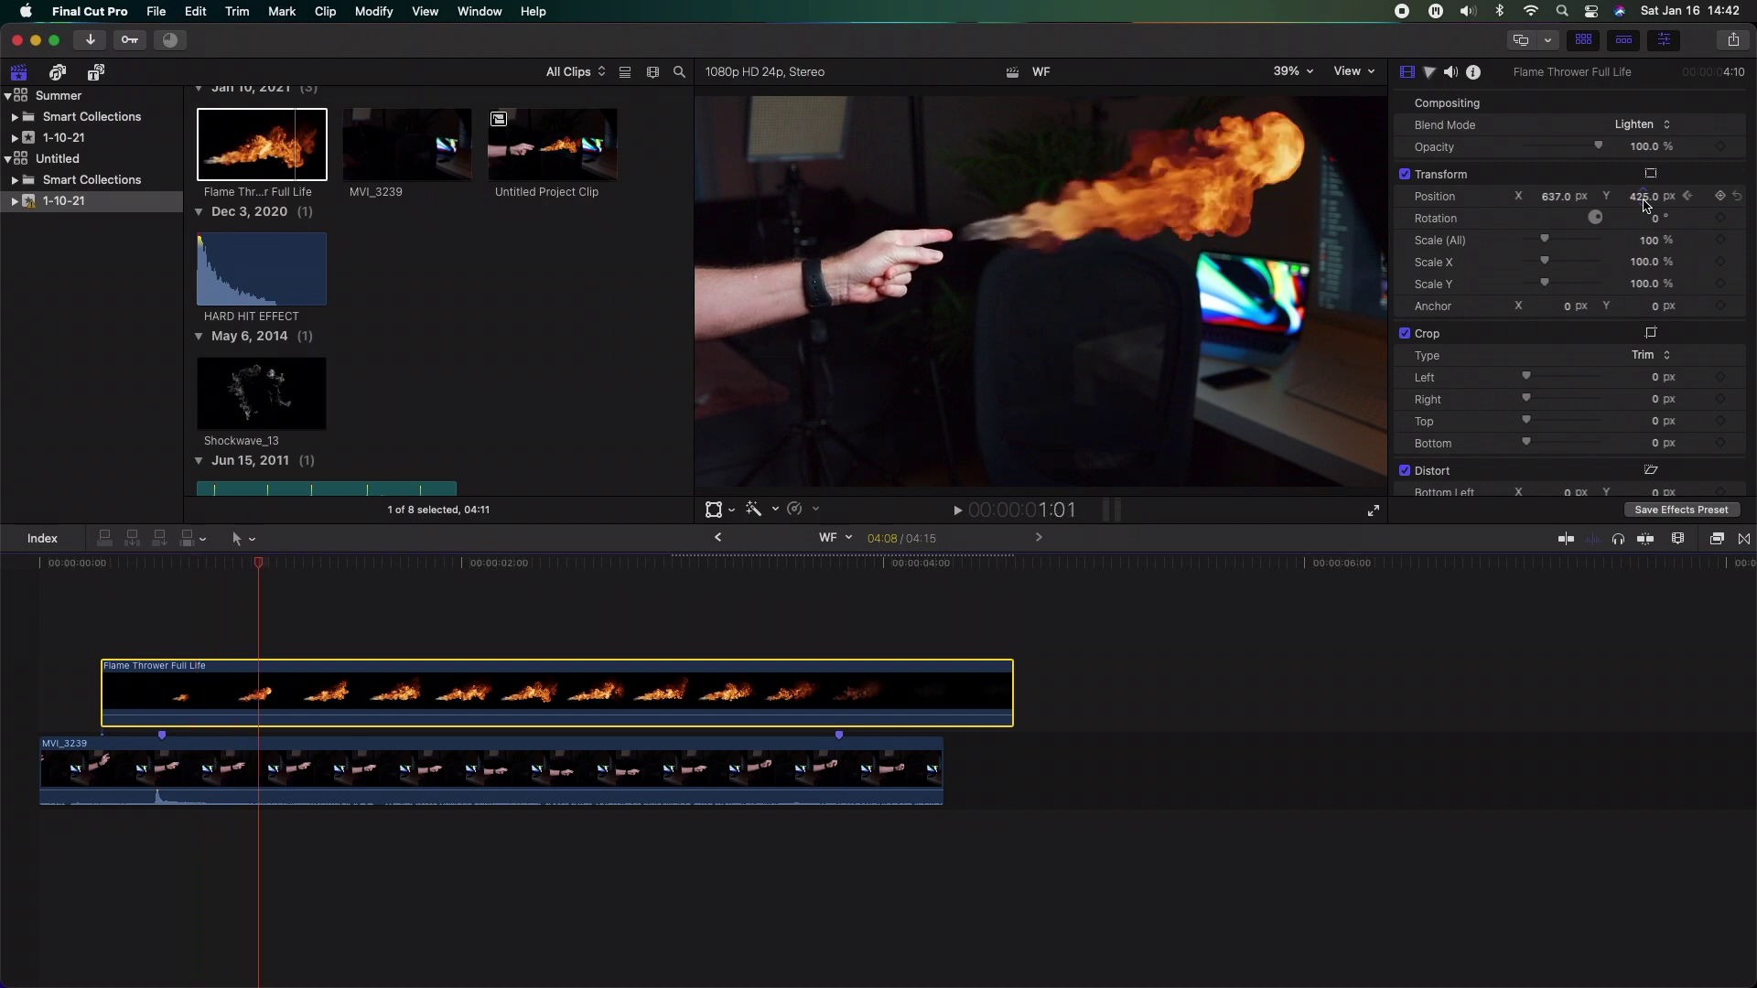
key("Right")
key("Right")
key("Right")
key("Right")
key("Right")
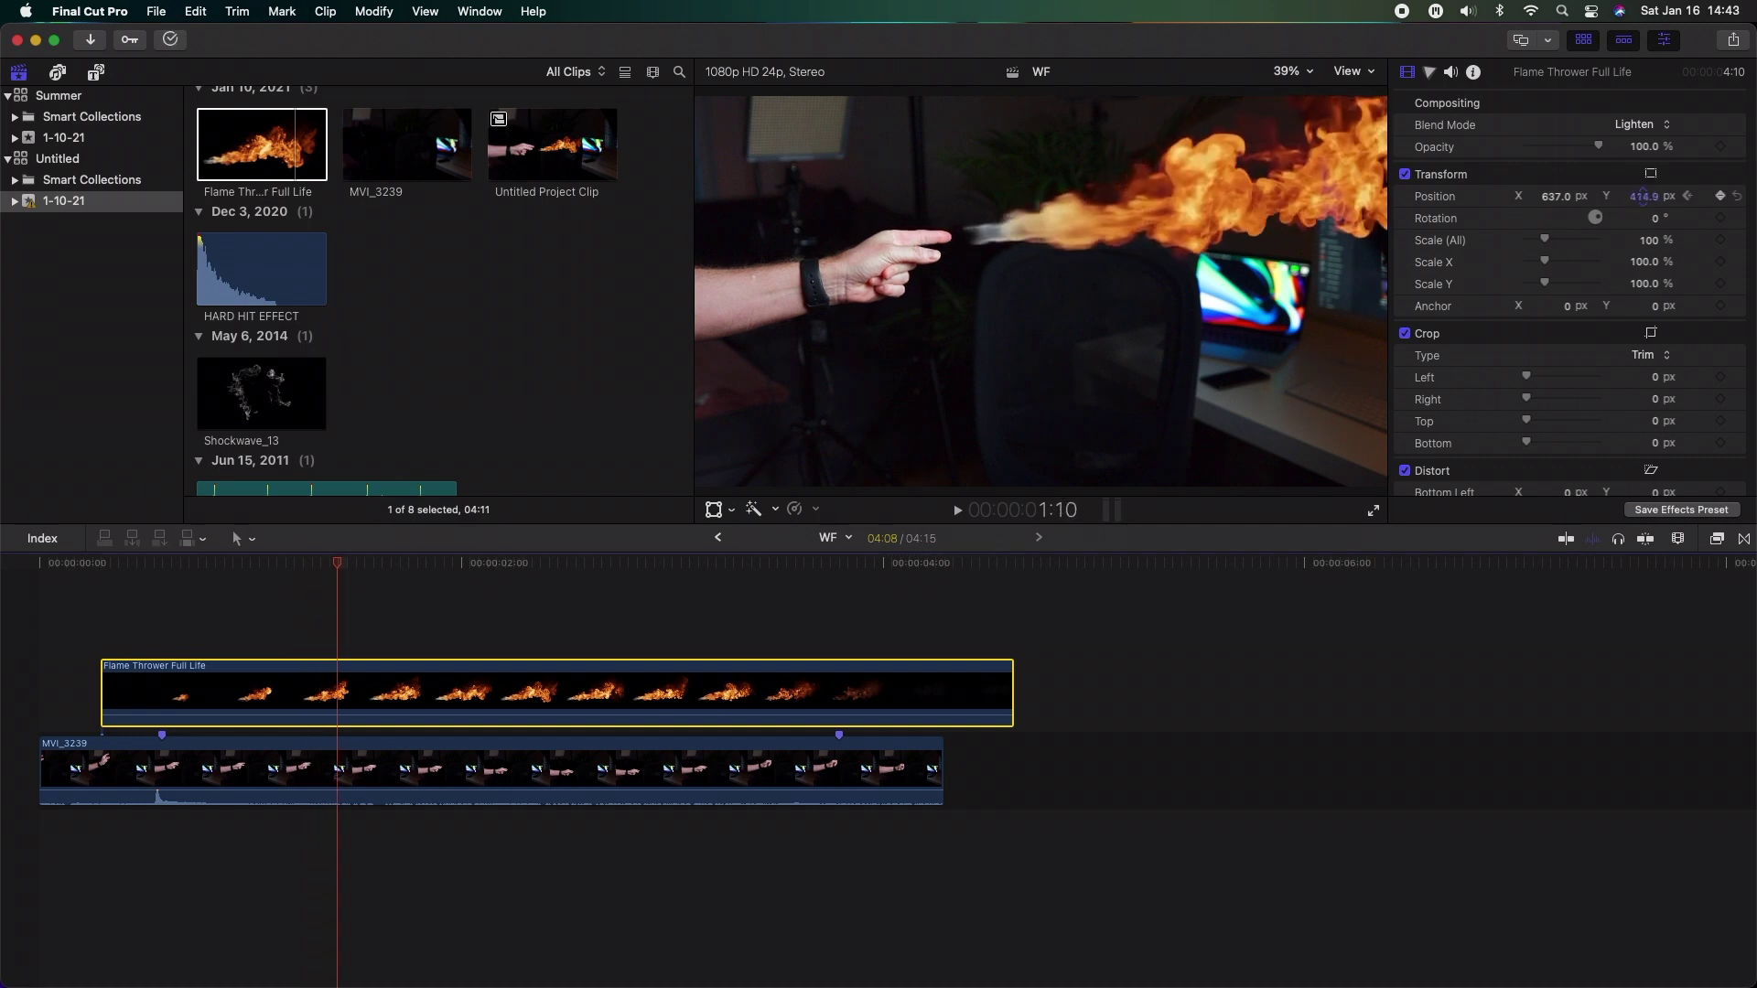
Step: Lower the flame's keyframed Y position at 1:15 to keep its base at the fingertips
key("Right")
key("Right")
left_click_drag(1643, 200, 1643, 220)
key("Right")
key("Right")
key("Right")
key("Right")
key("Right")
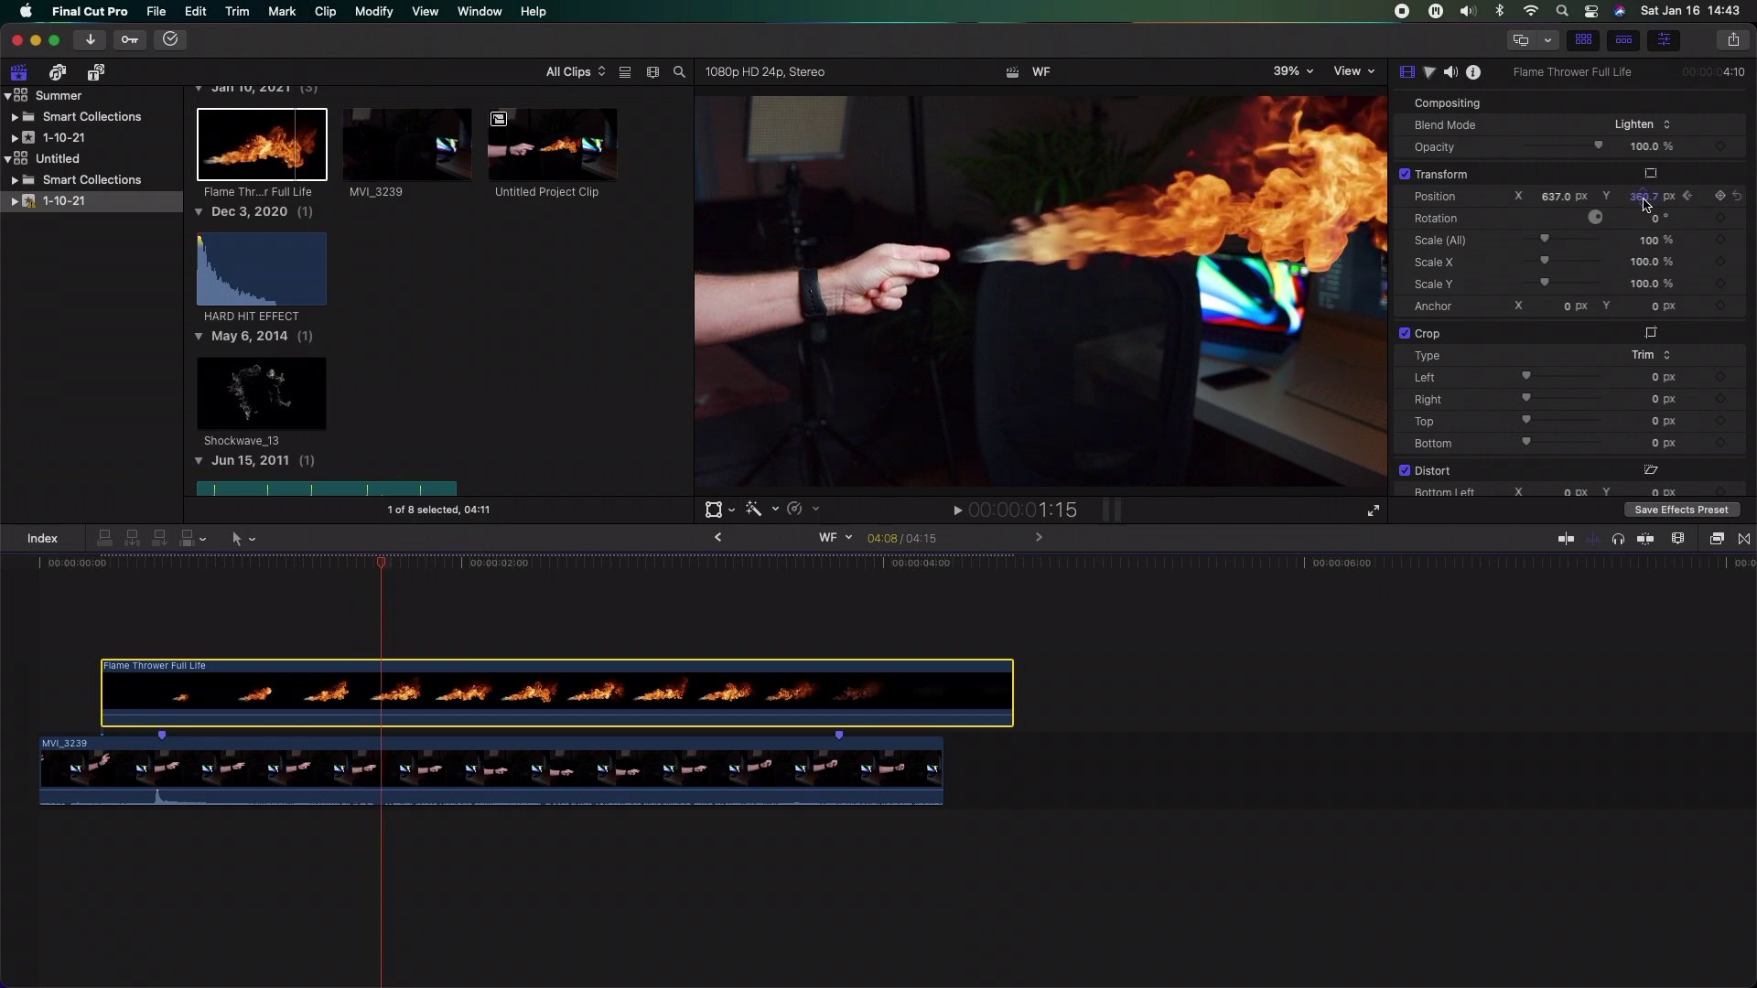
left_click_drag(1643, 202, 1644, 203)
Step: Keyframe the flame's Y position to 310.6 px at 1:21 and 276.6 px at 1:23
key("Right")
key("Right")
key("Right")
key("Right")
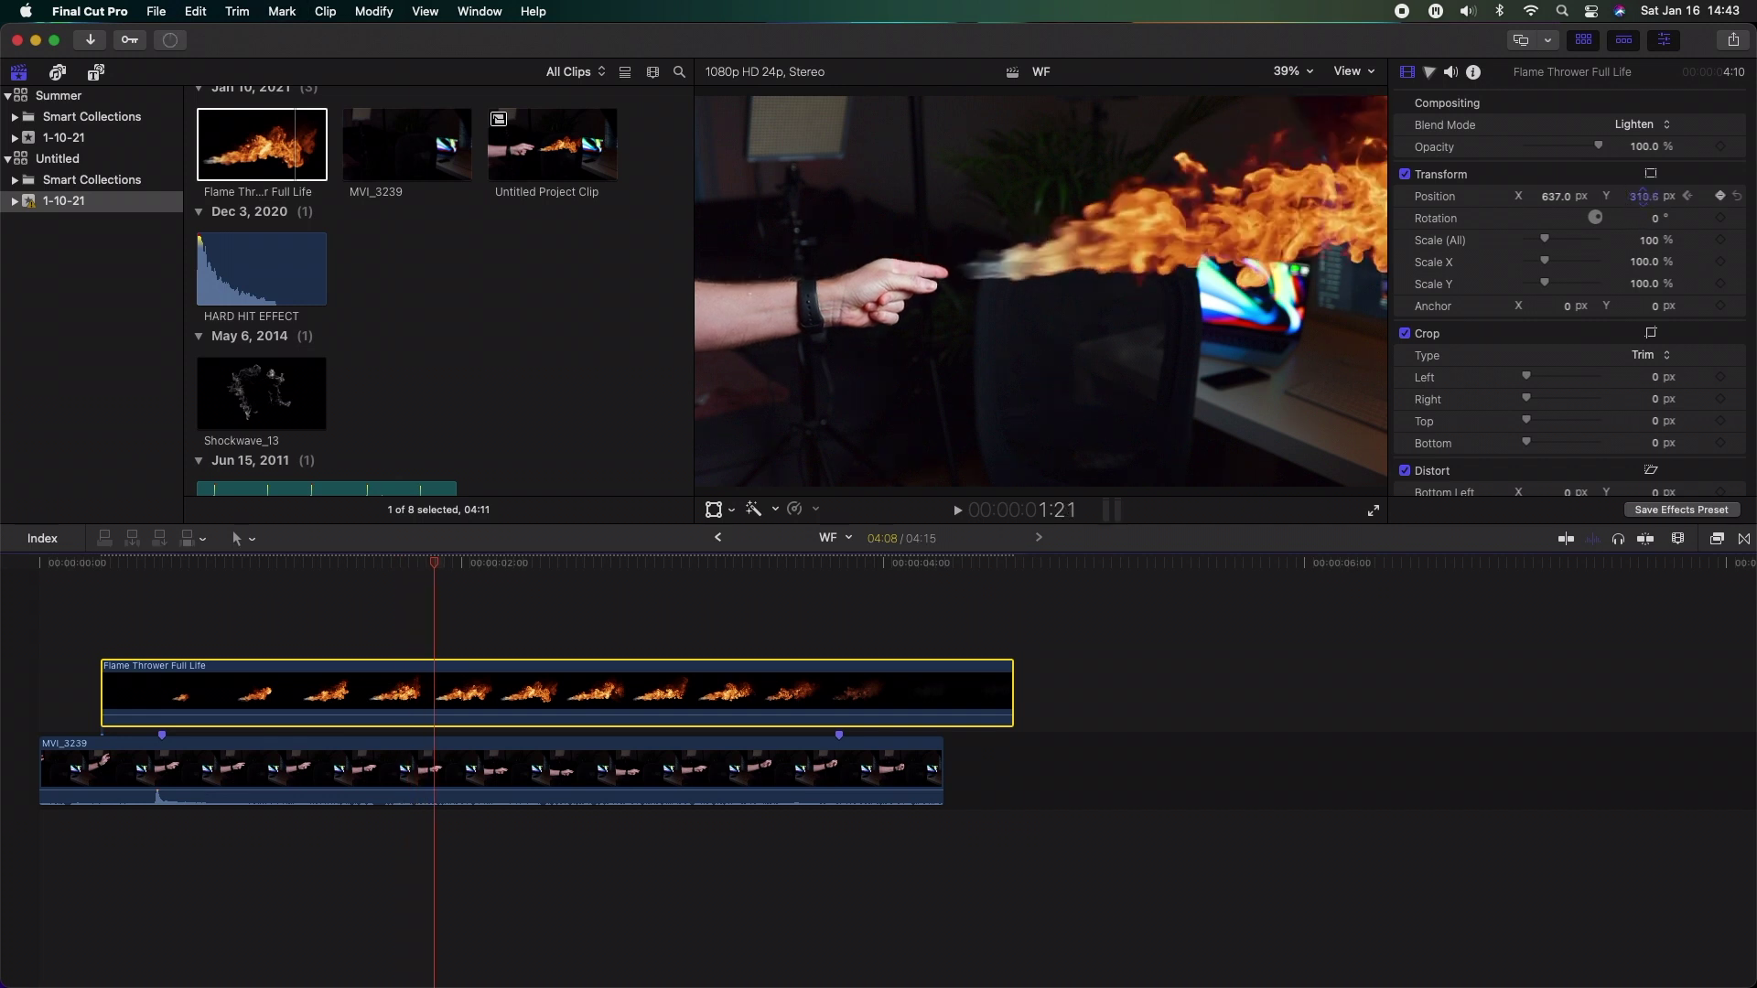
key("Right")
key("Right")
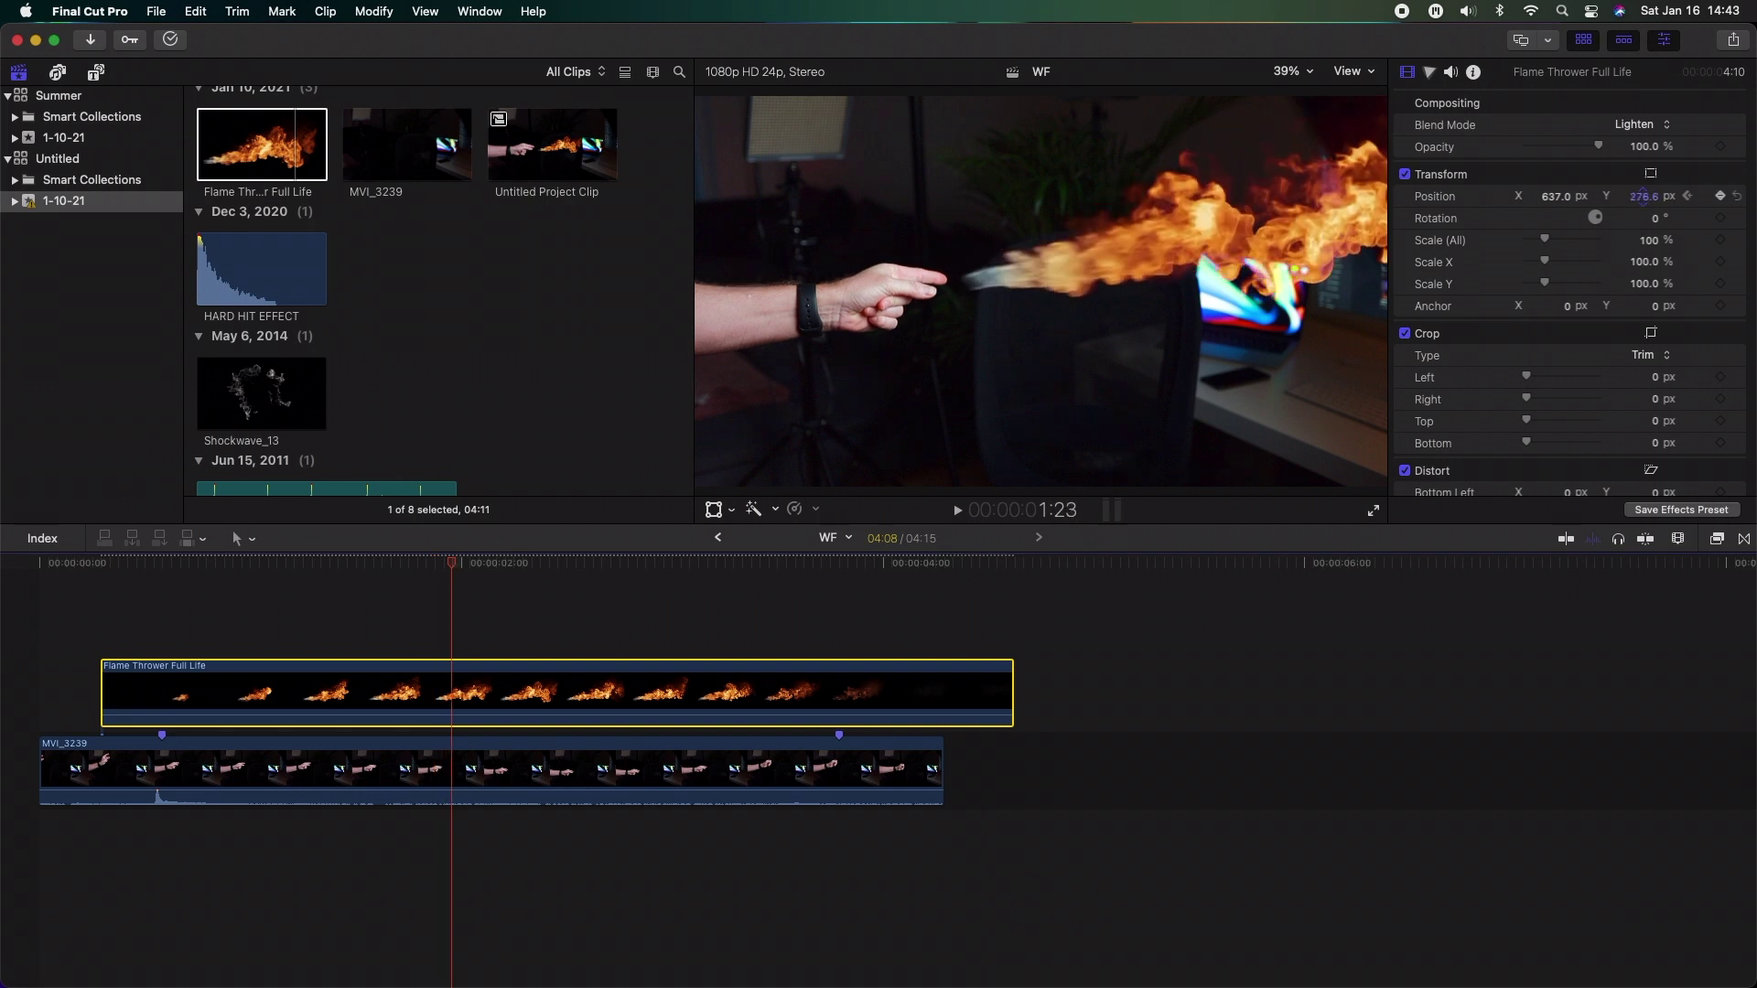
Step: Keyframe the flame's Y position to 247.3 px at 2:03 and 193.8 px at 2:07
key("Right")
key("Right")
key("Right")
key("Right")
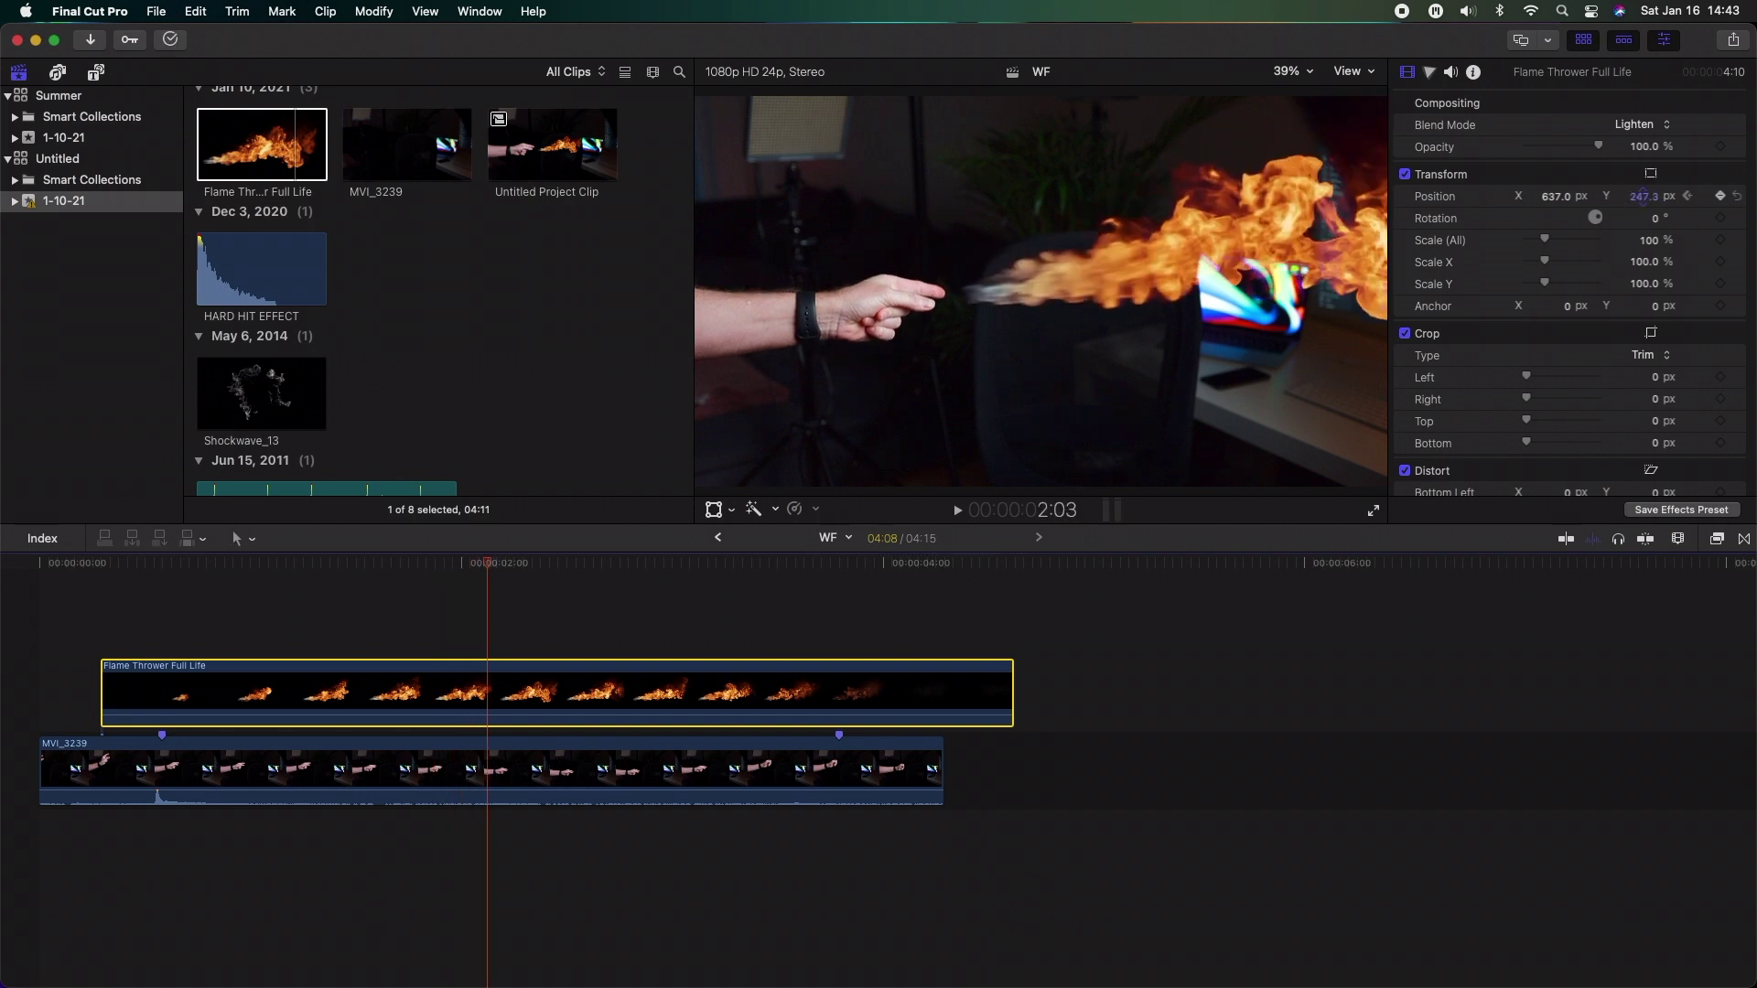
key("Right")
key("Right")
key("Right")
key("Right")
left_click(1640, 199)
key("Right")
key("Right")
key("Right")
key("Right")
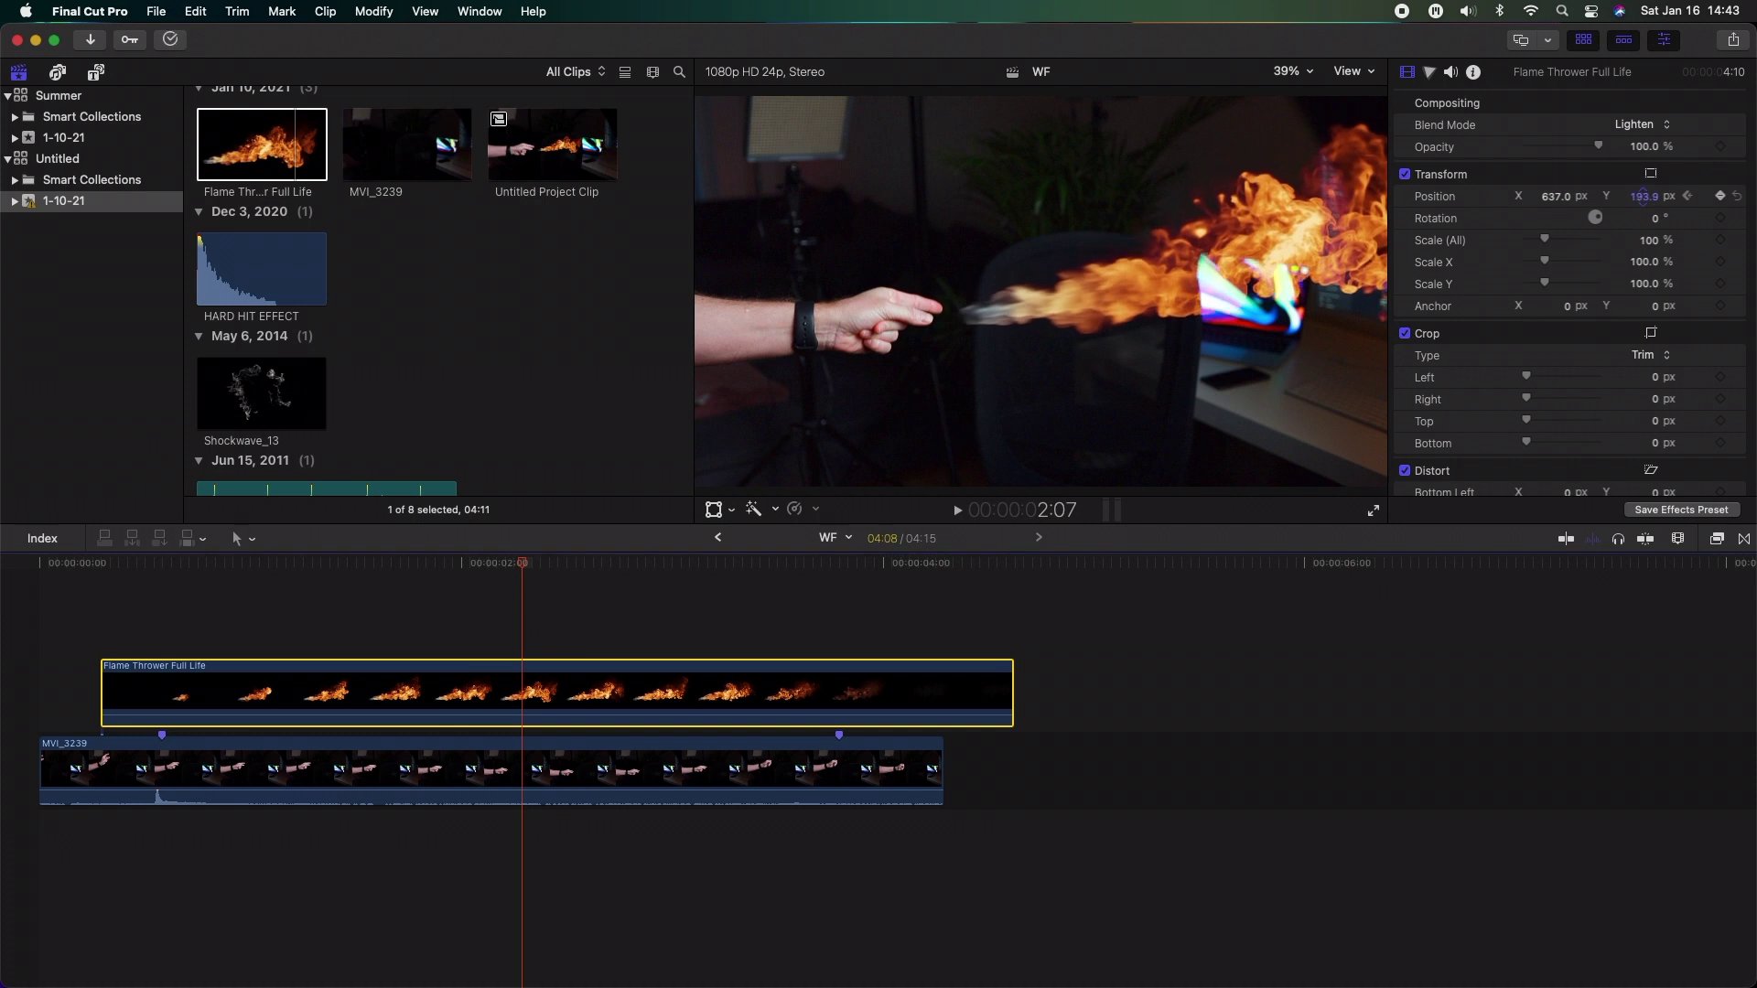
Step: Lower the flame's Y position further at 2:11 to follow the dropping hand
key("Right")
key("Right")
key("Right")
key("Right")
key("Right")
key("Right")
key("Right")
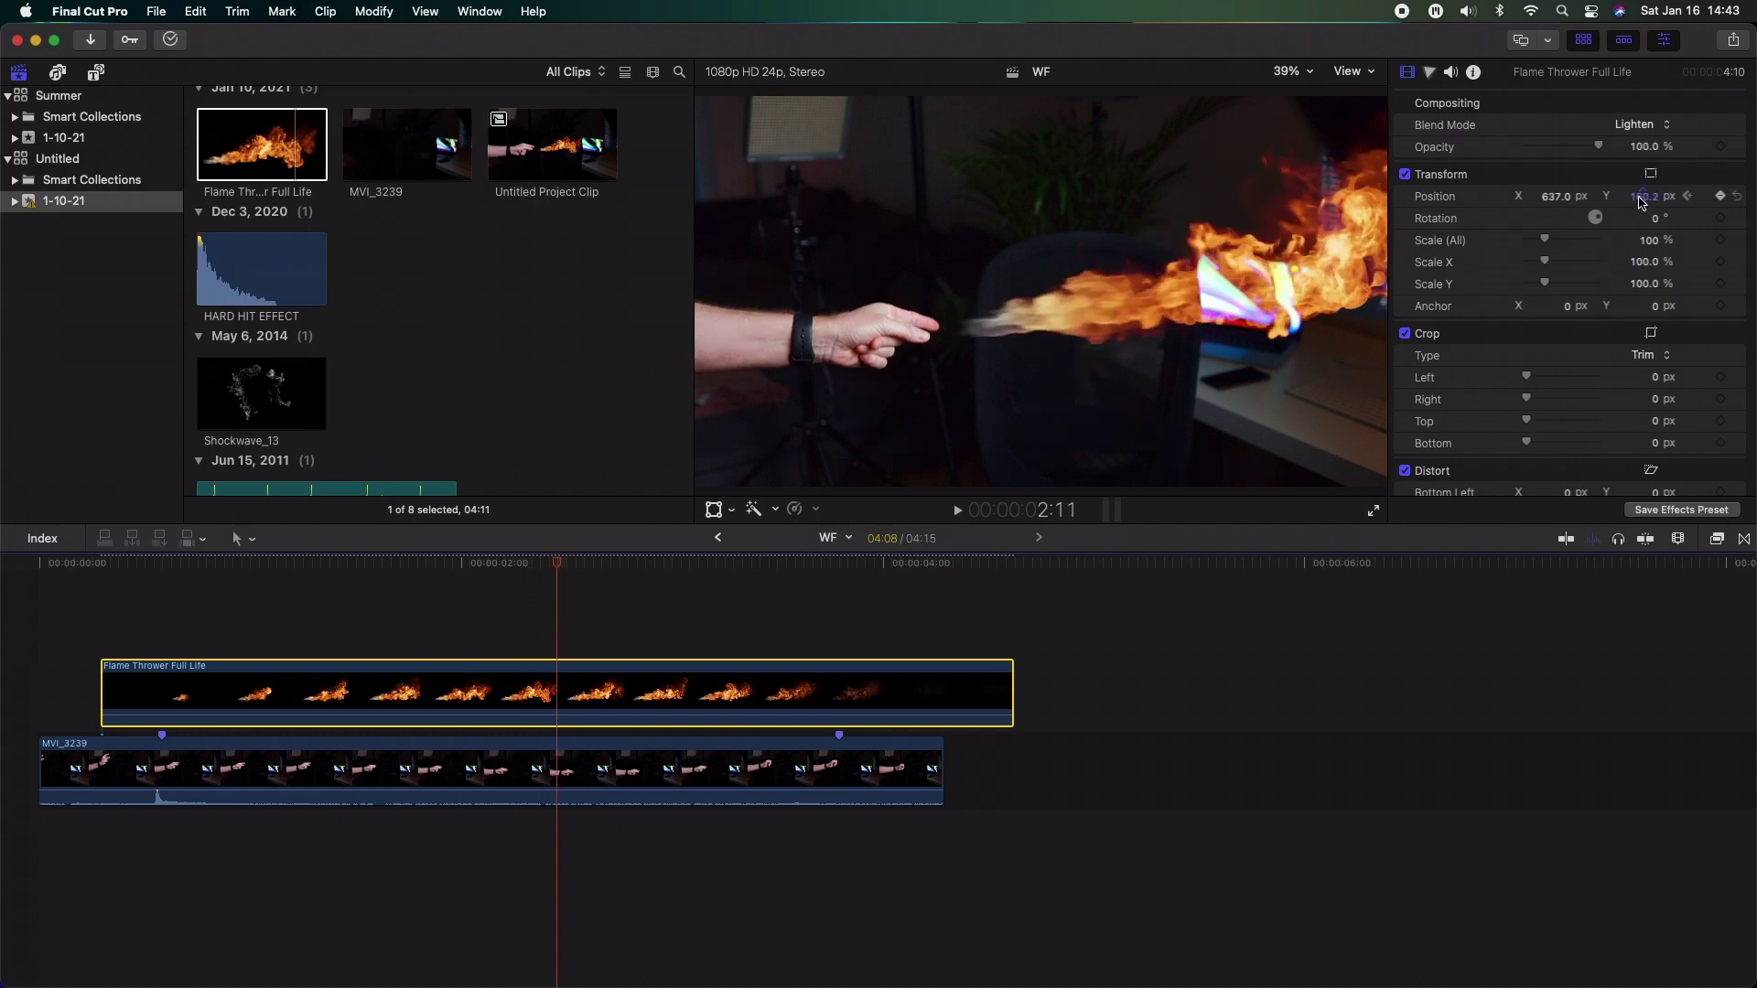
Step: Keyframe the flame back up with the rising hand, reaching X 664.7 px, Y 429.2 px by 3:12
key("Right")
key("Right")
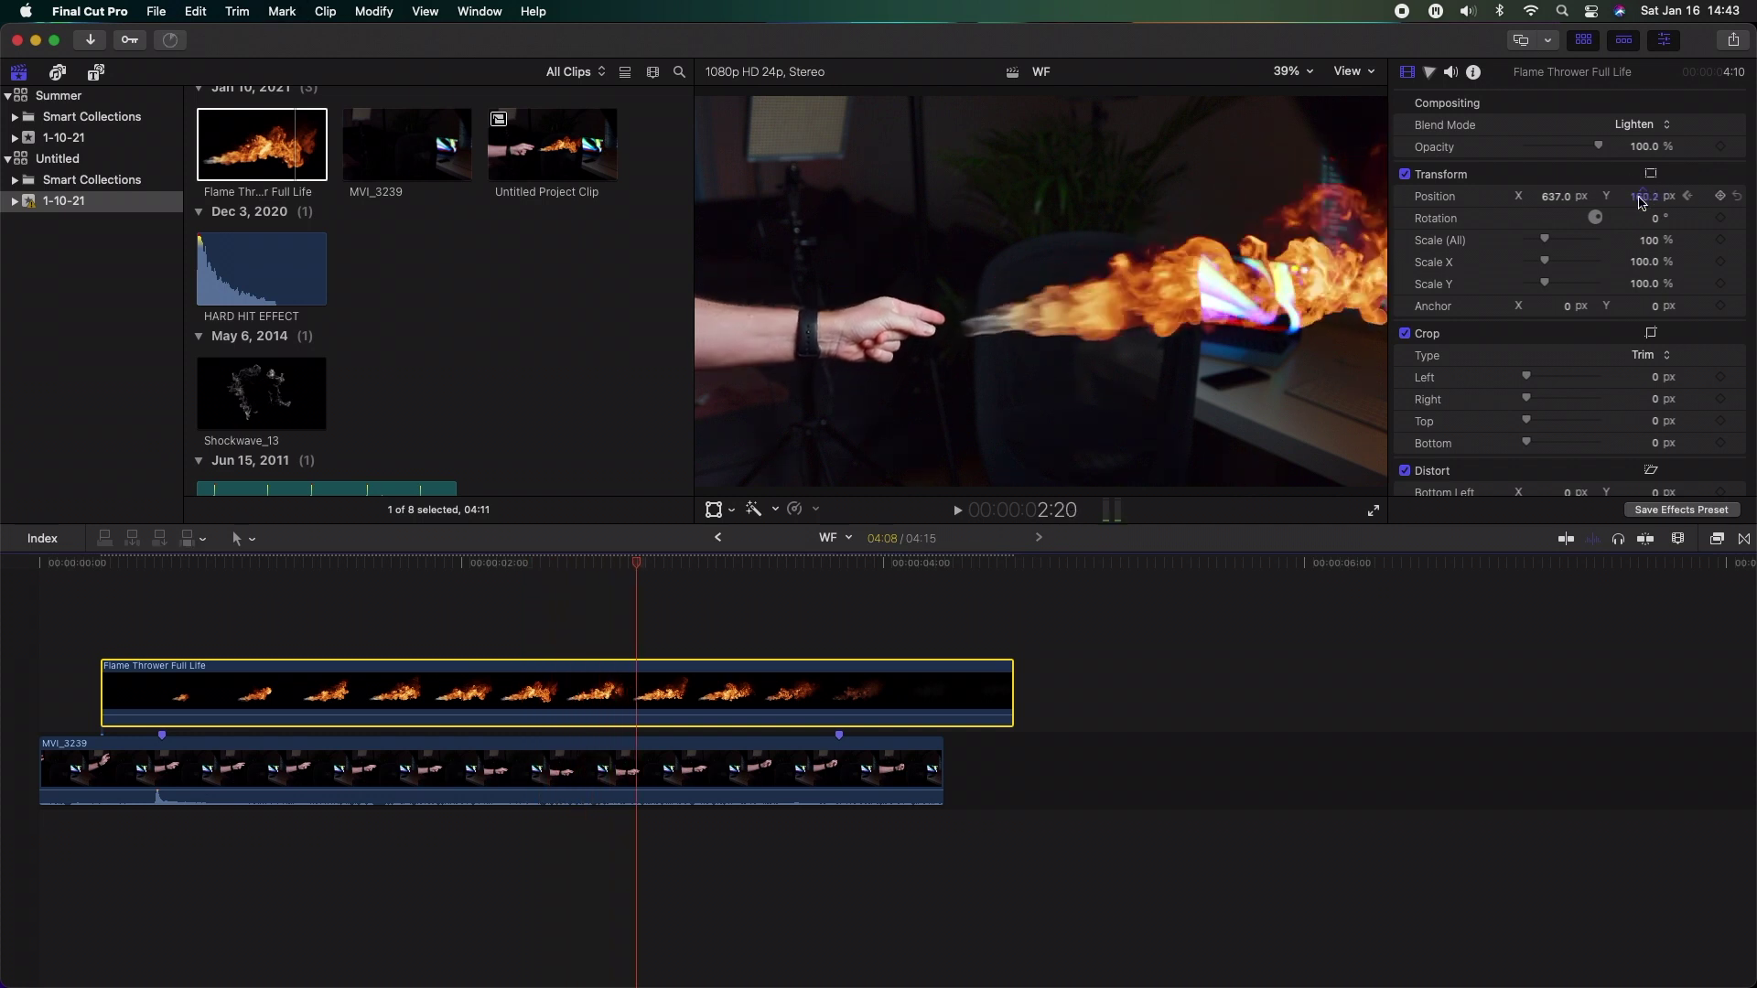
mouse_move(1639, 199)
left_mouse_down()
mouse_move(1639, 169)
mouse_move(1555, 185)
mouse_move(1646, 183)
mouse_move(1646, 156)
mouse_move(1646, 174)
left_mouse_up()
key("Right")
key("Right")
key("Right")
left_click(1640, 198)
key("Right")
key("Right")
key("Right")
key("Right")
key("Right")
key("Right")
key("Right")
key("Right")
key("Right")
key("Right")
key("Right")
key("Right")
key("Right")
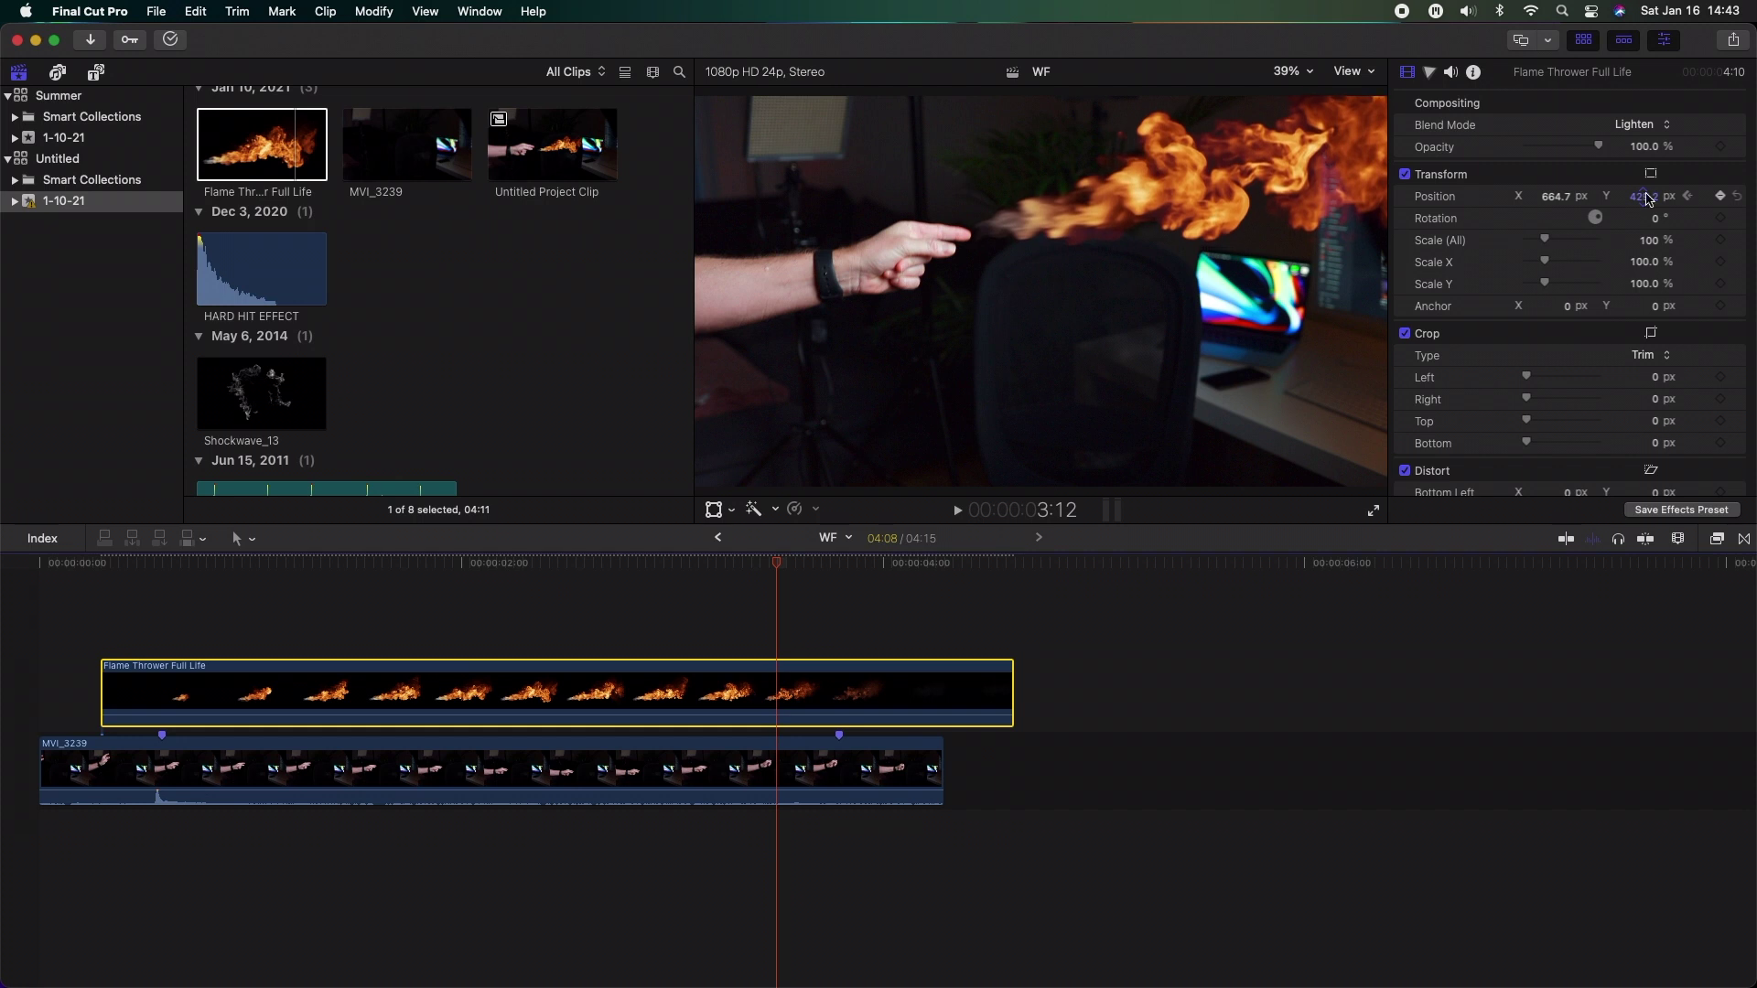
Step: Examine the remaining frames one by one to check the fading flame against the closing fist
key("Right")
key("Right")
key("Right")
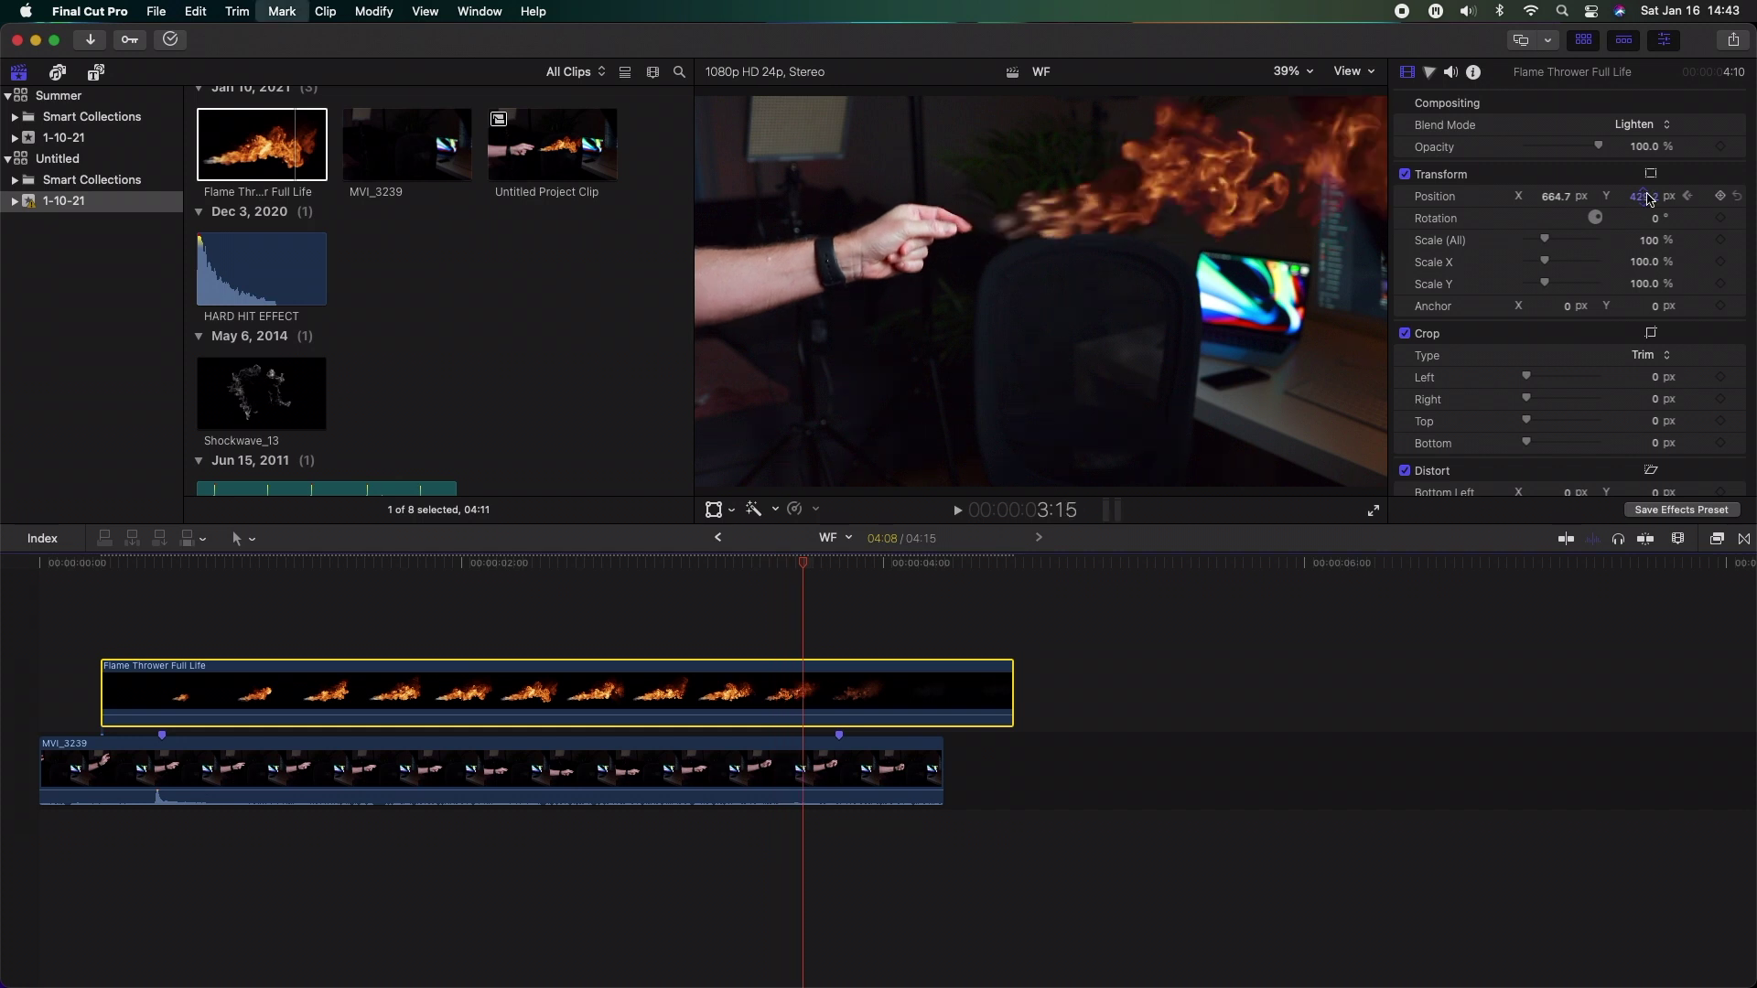
key("Right")
key("Right")
key("Right")
key("Right")
key("Right")
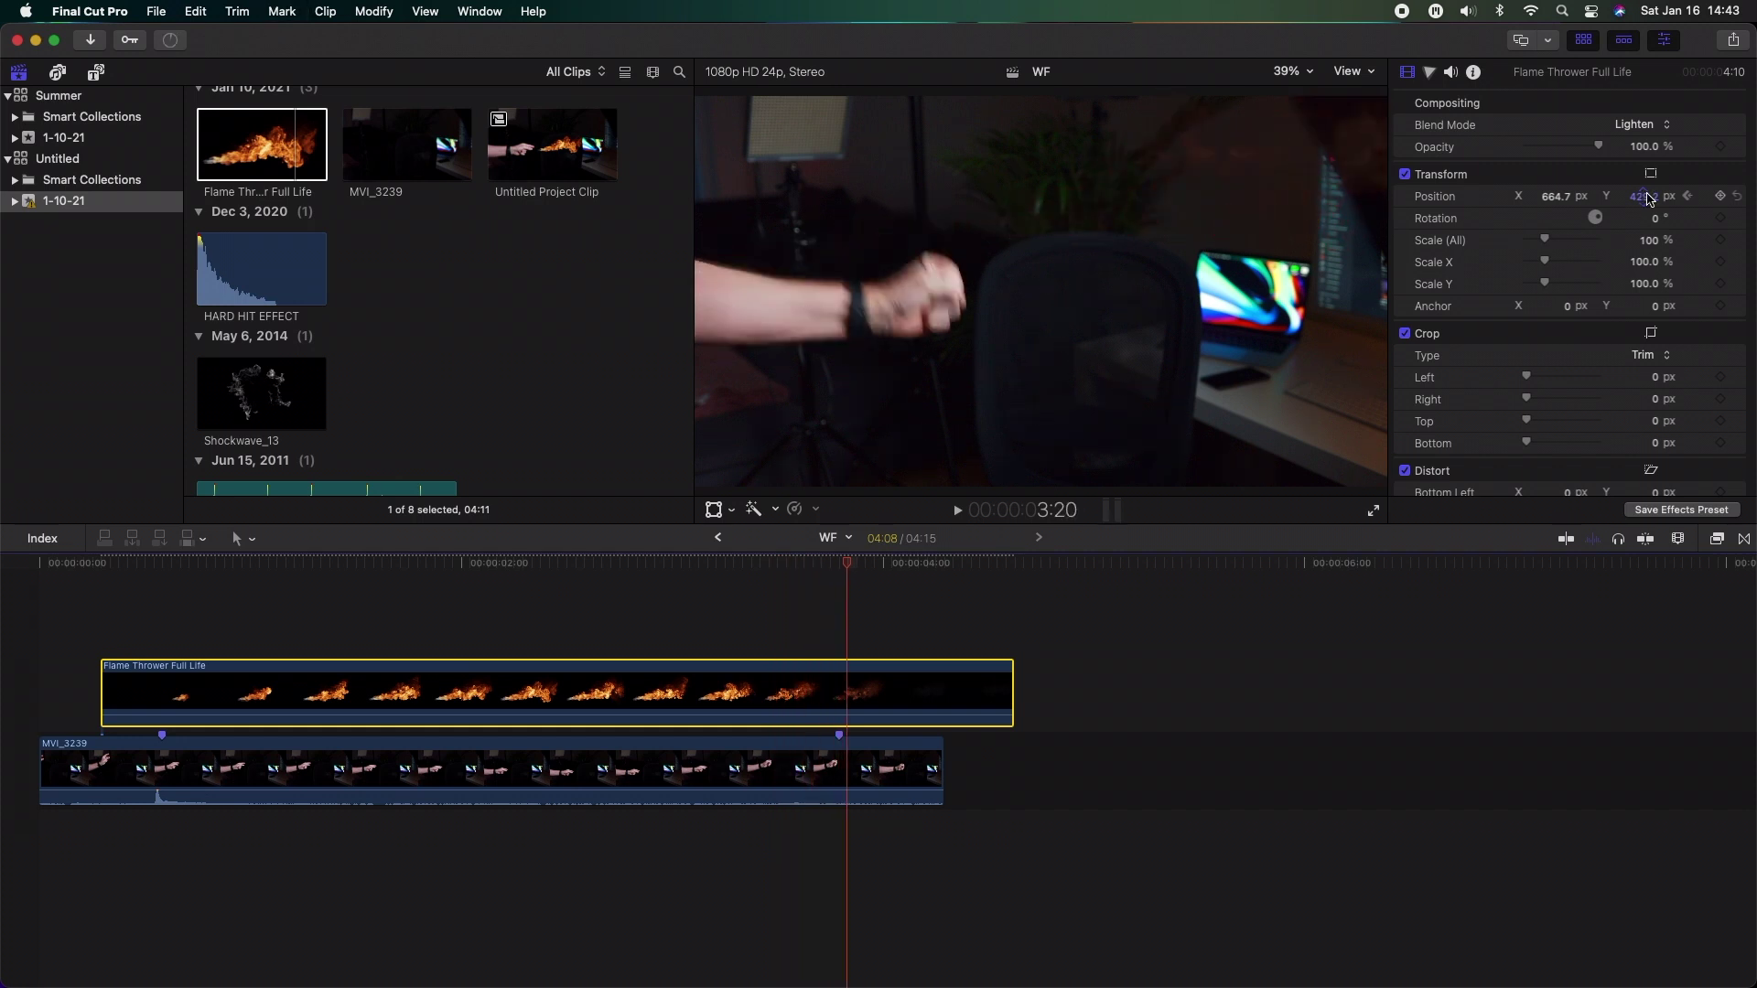
key("Right")
key("Right")
key("Right")
key("Right")
key("Right")
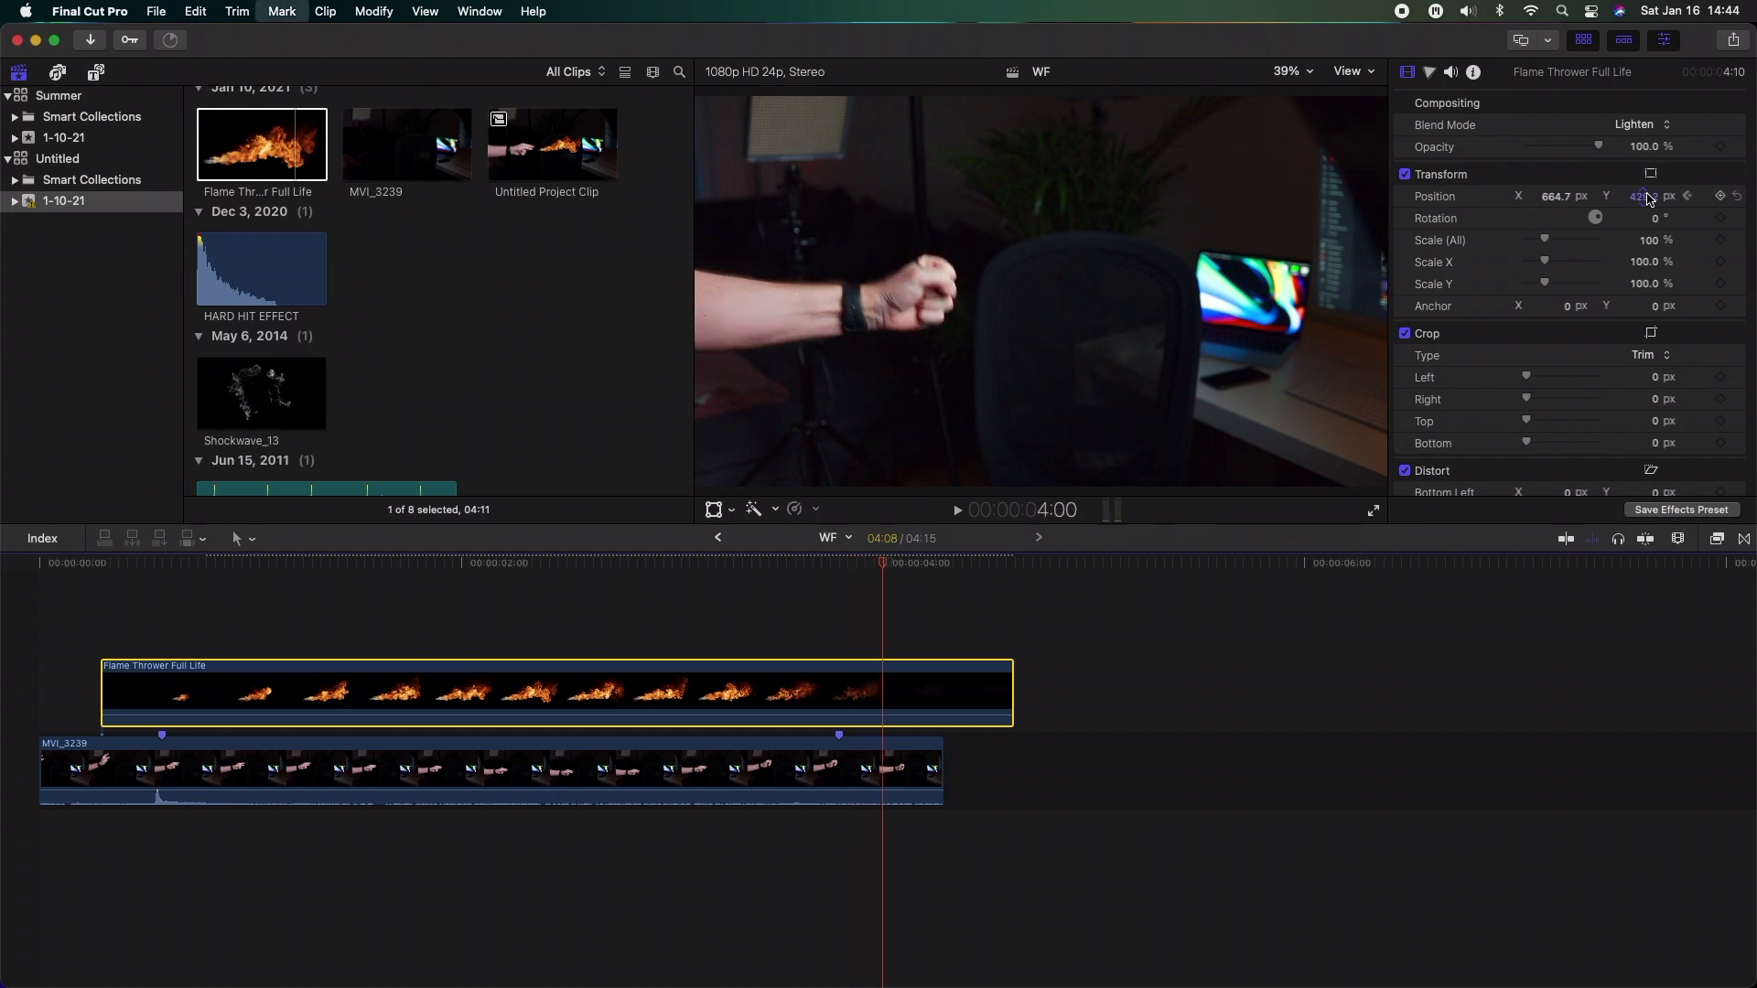
key("Right")
key("Right")
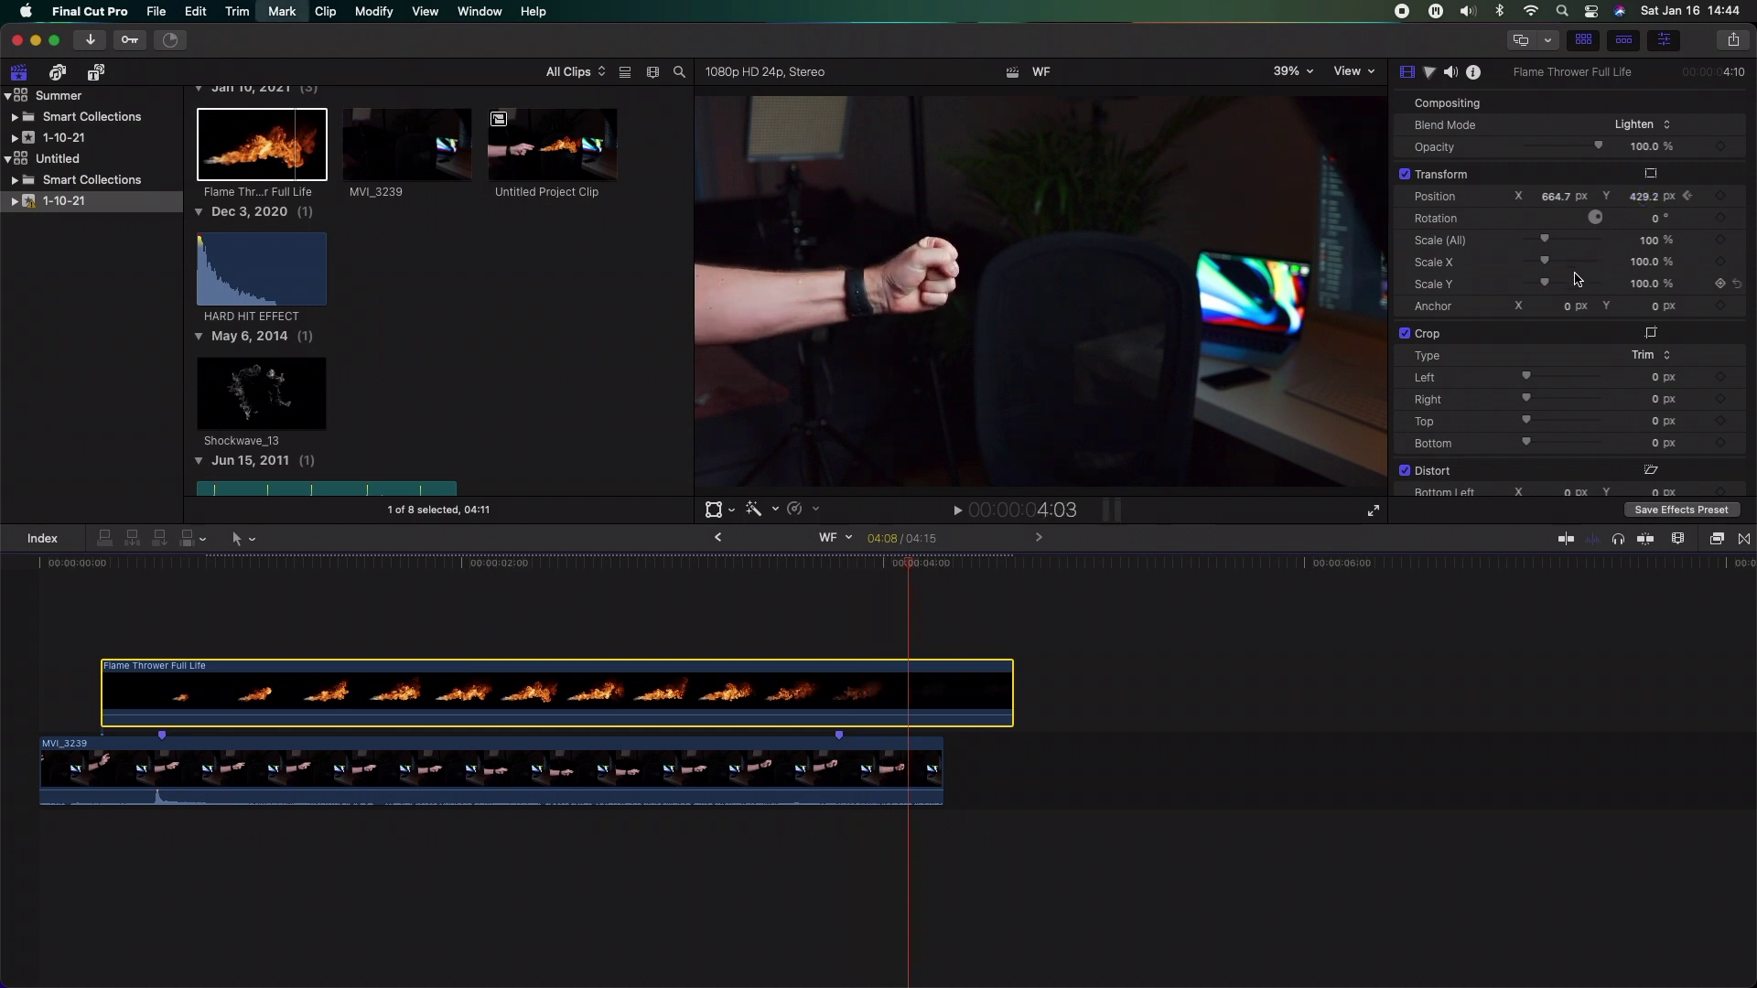
key("Right")
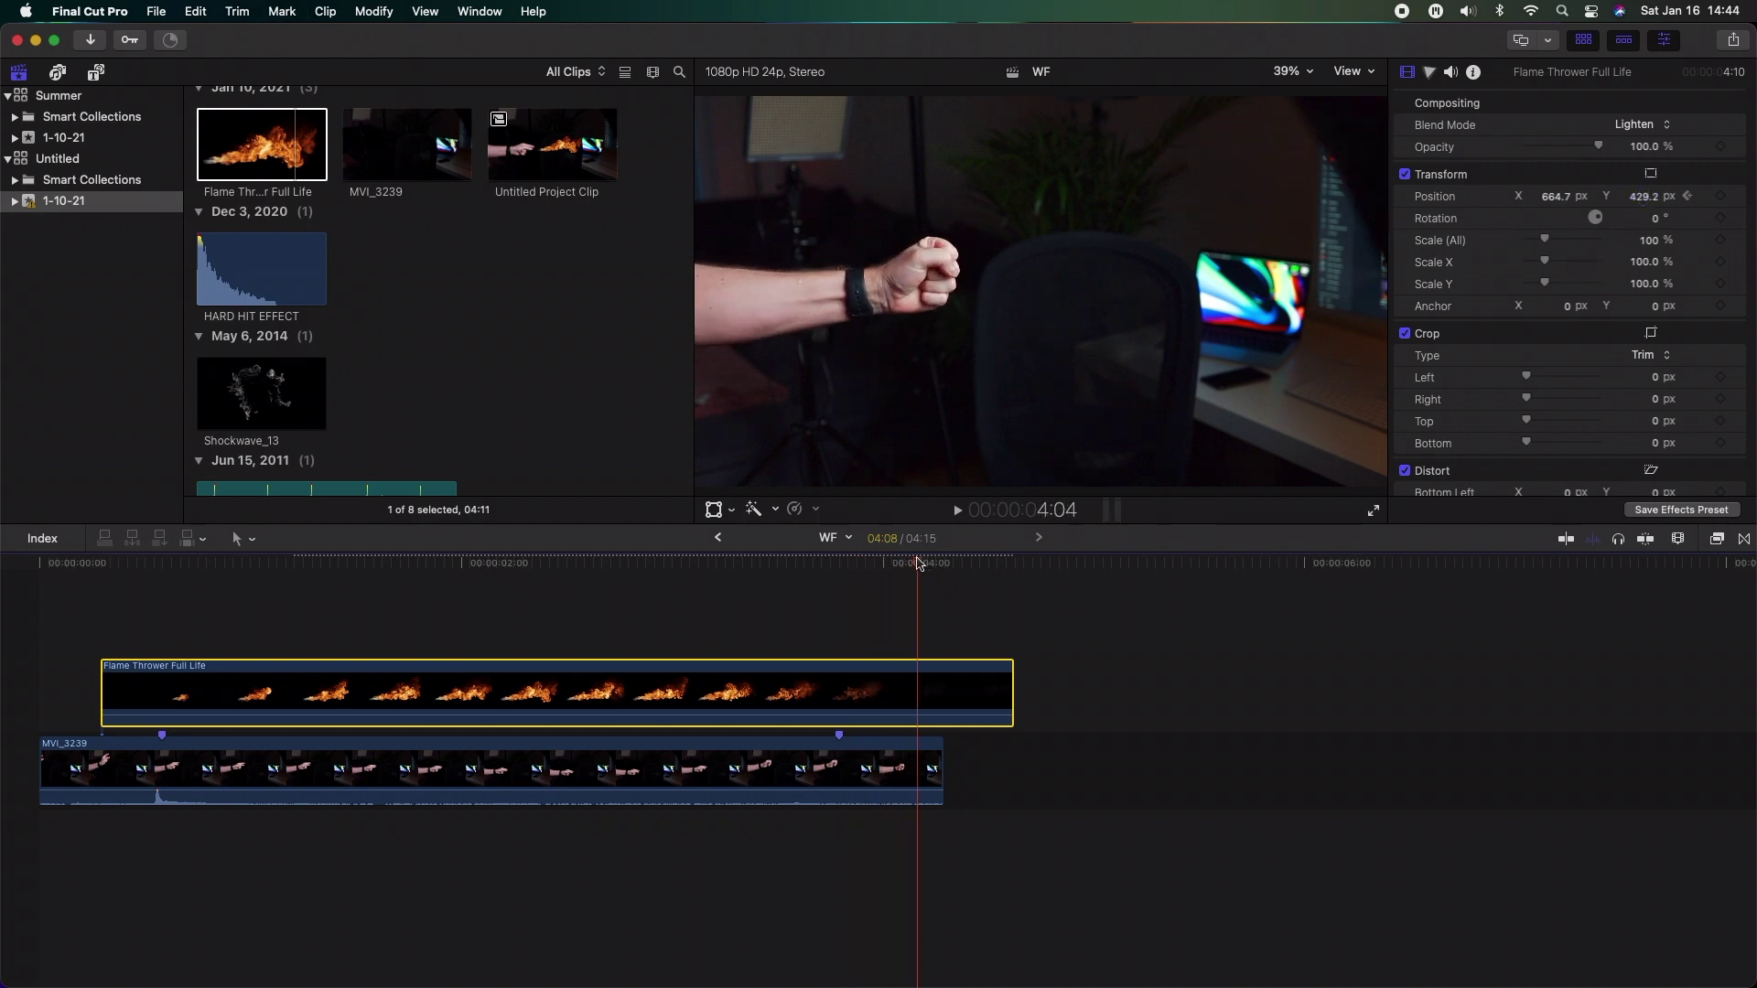
Step: Play the sequence from before the first marker to review how the keyframed flame follows the hand
left_click_drag(918, 563, 130, 567)
key("space")
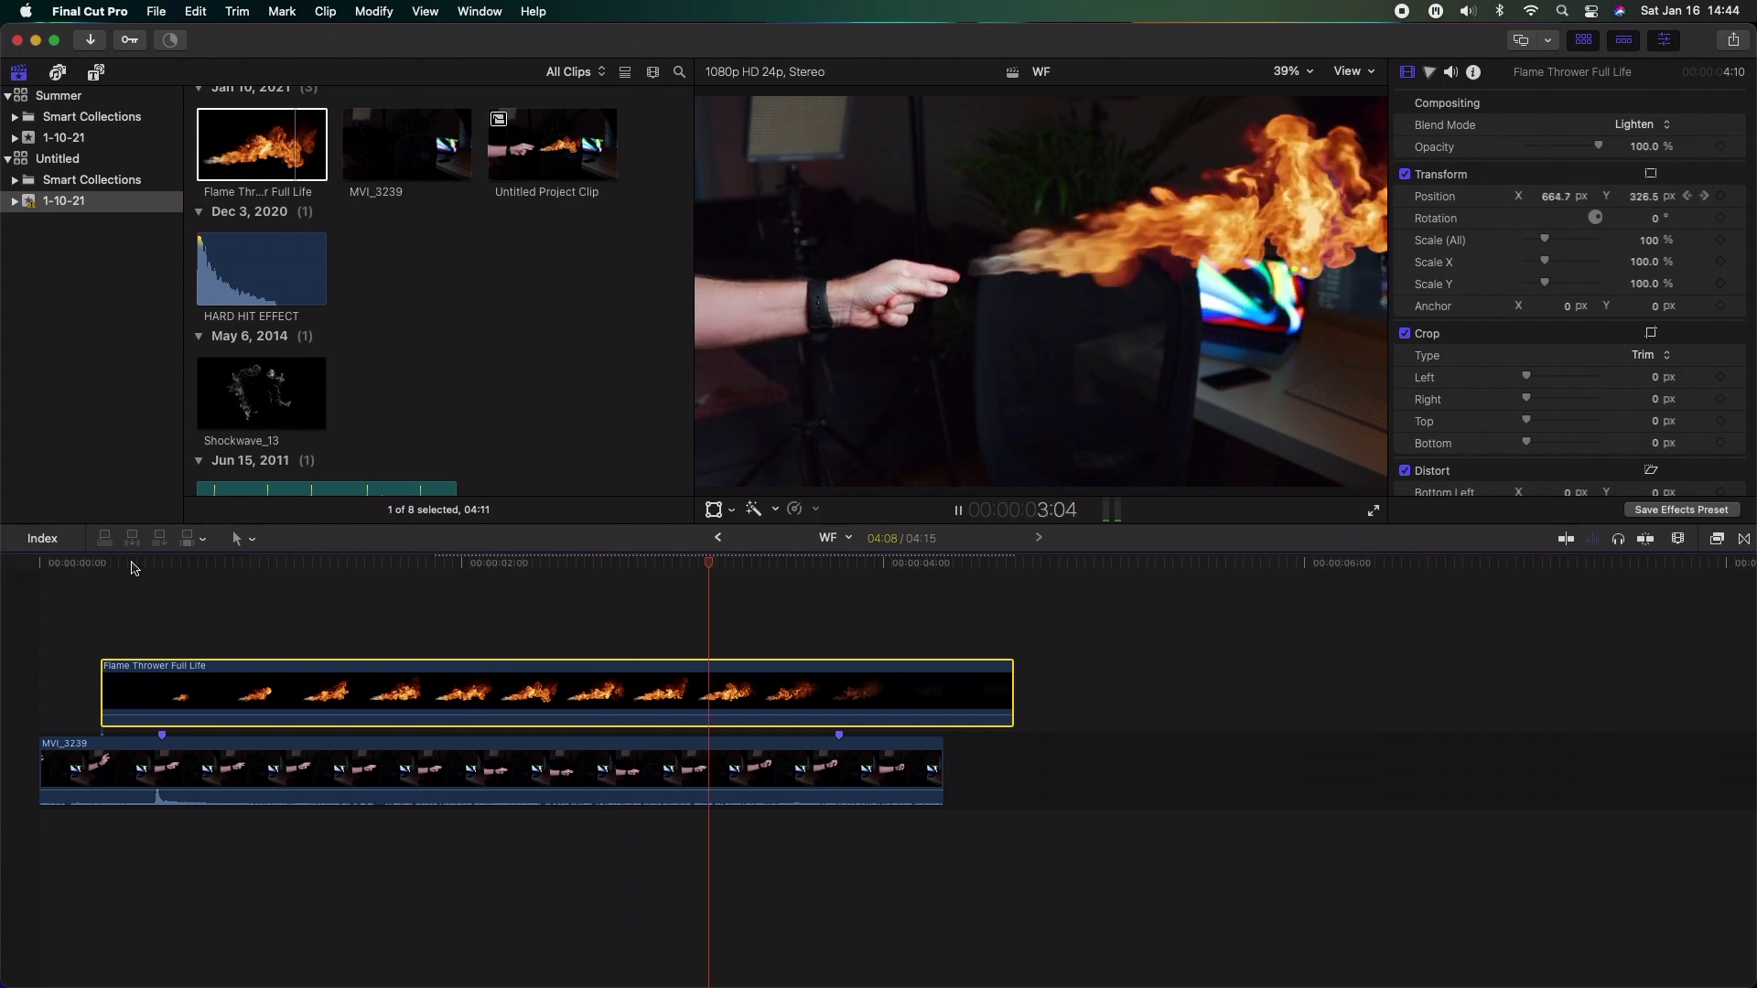
key("space")
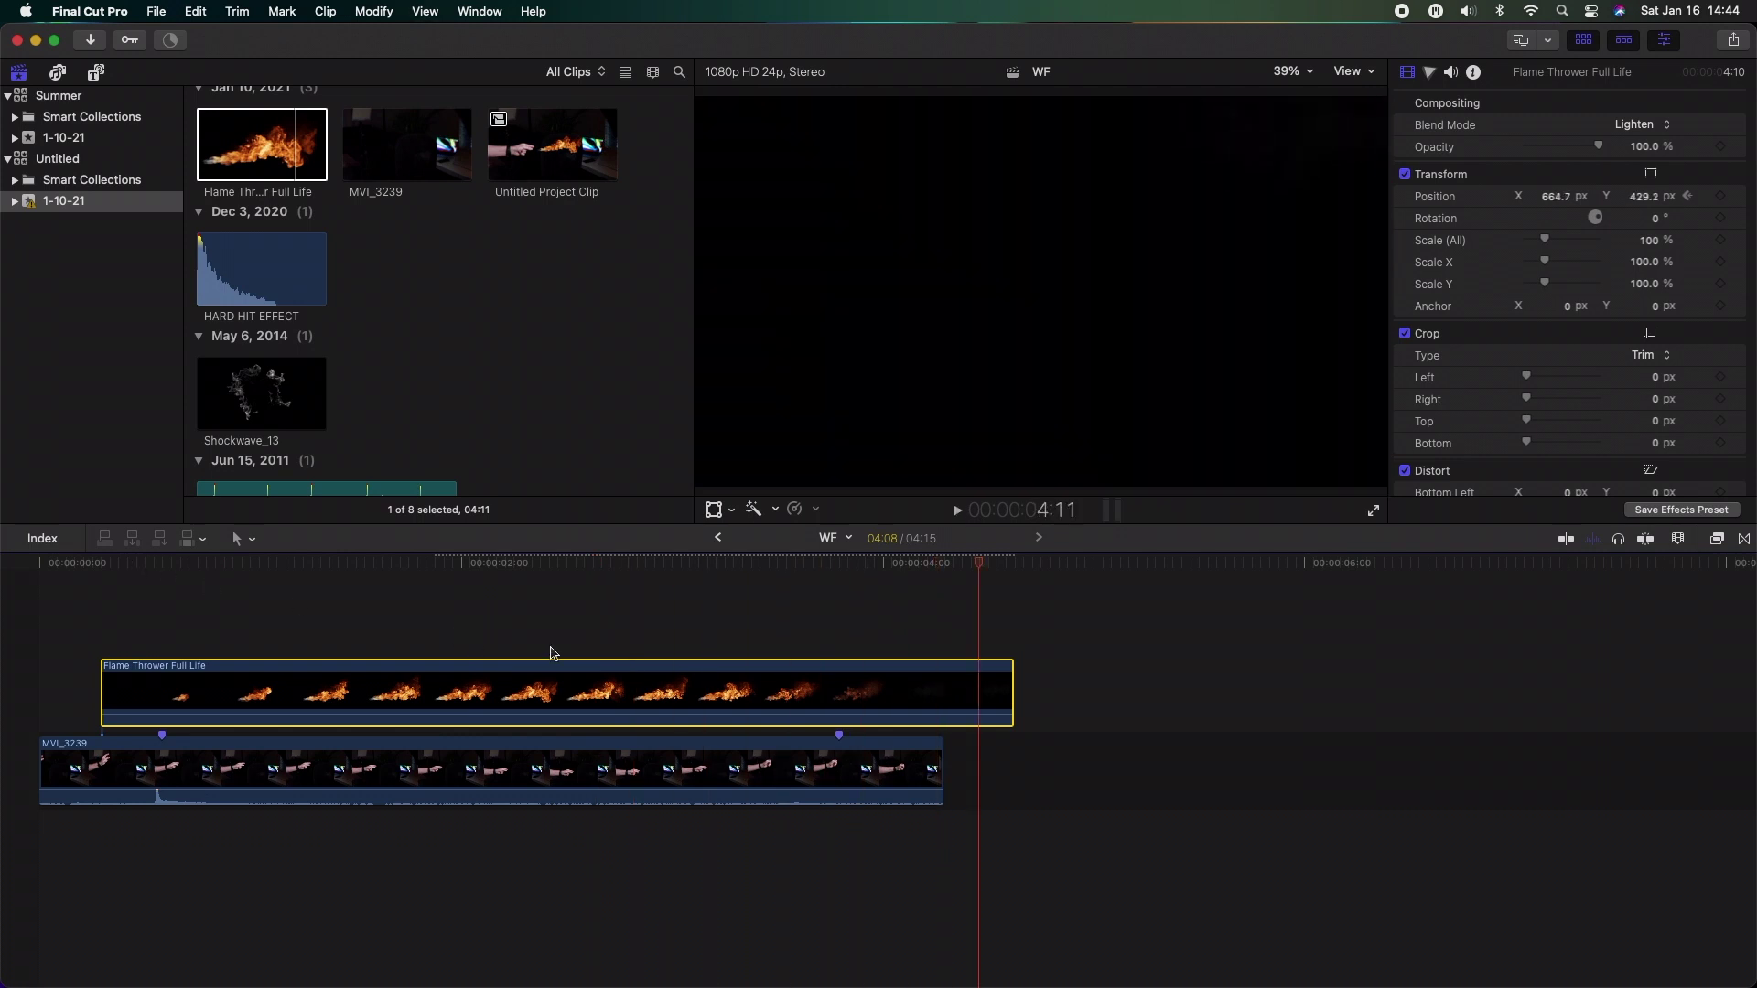
left_click_drag(982, 569, 230, 571)
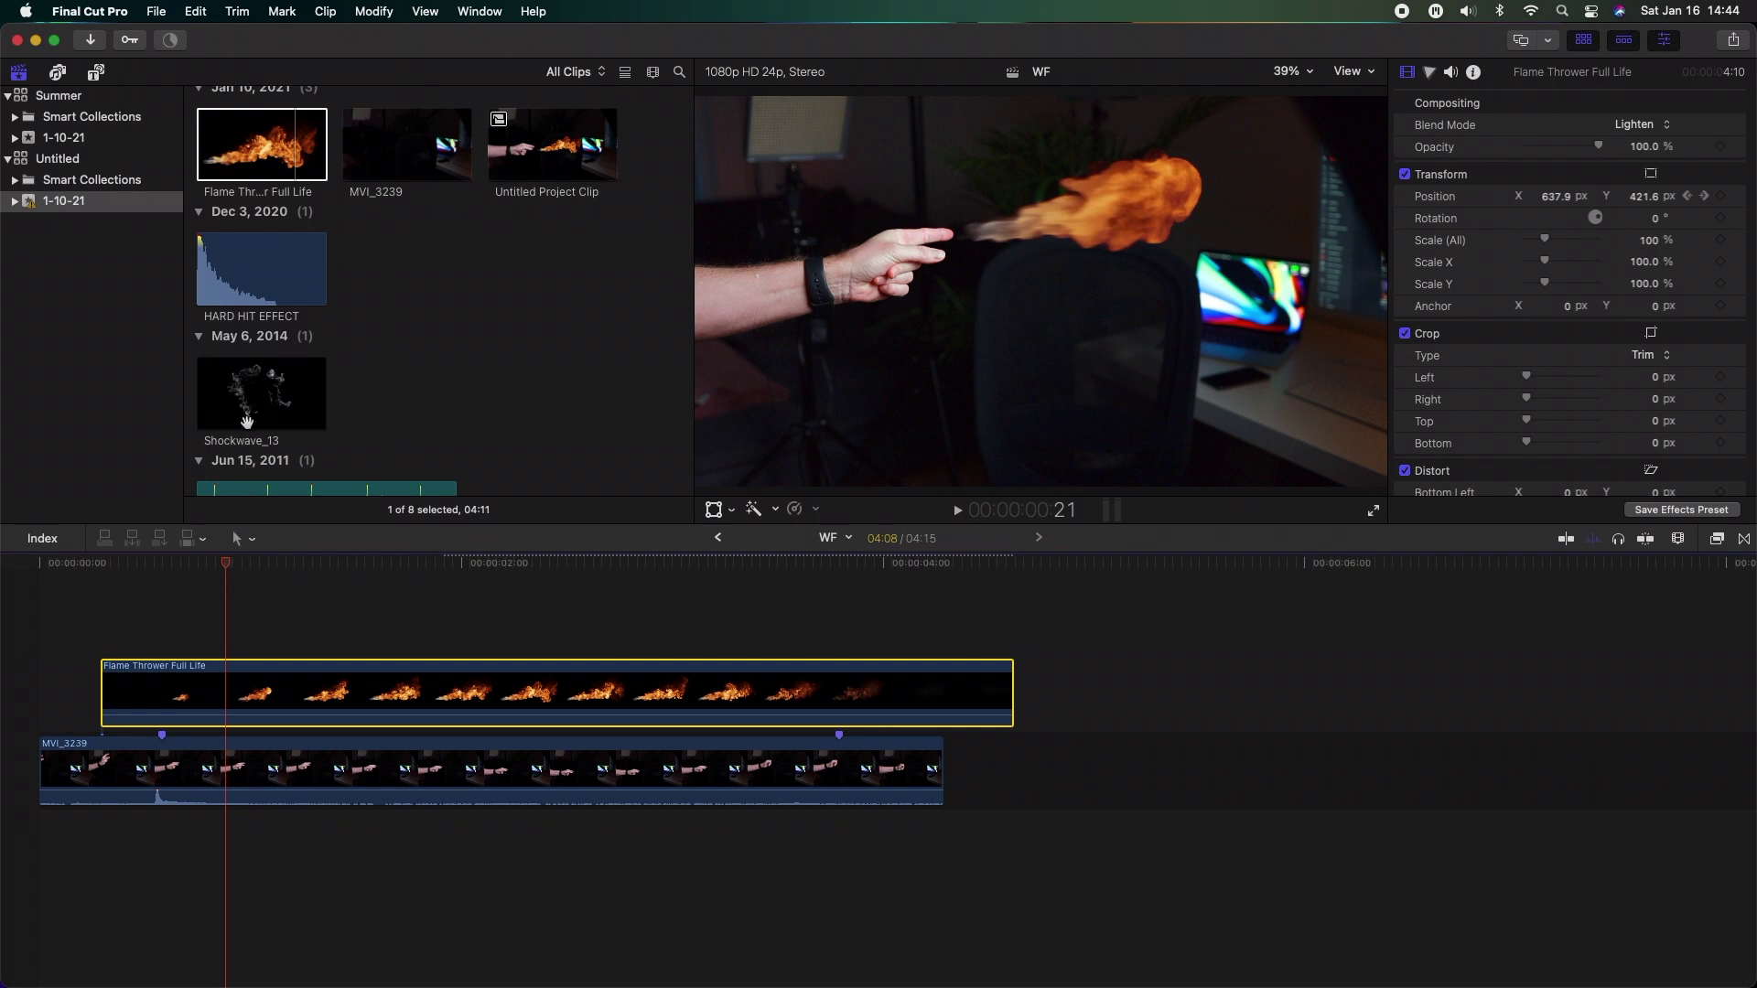
Step: Place the Shockwave_13 clip above the flame, starting just before the first marker, and speed it up to 4x
left_click(255, 406)
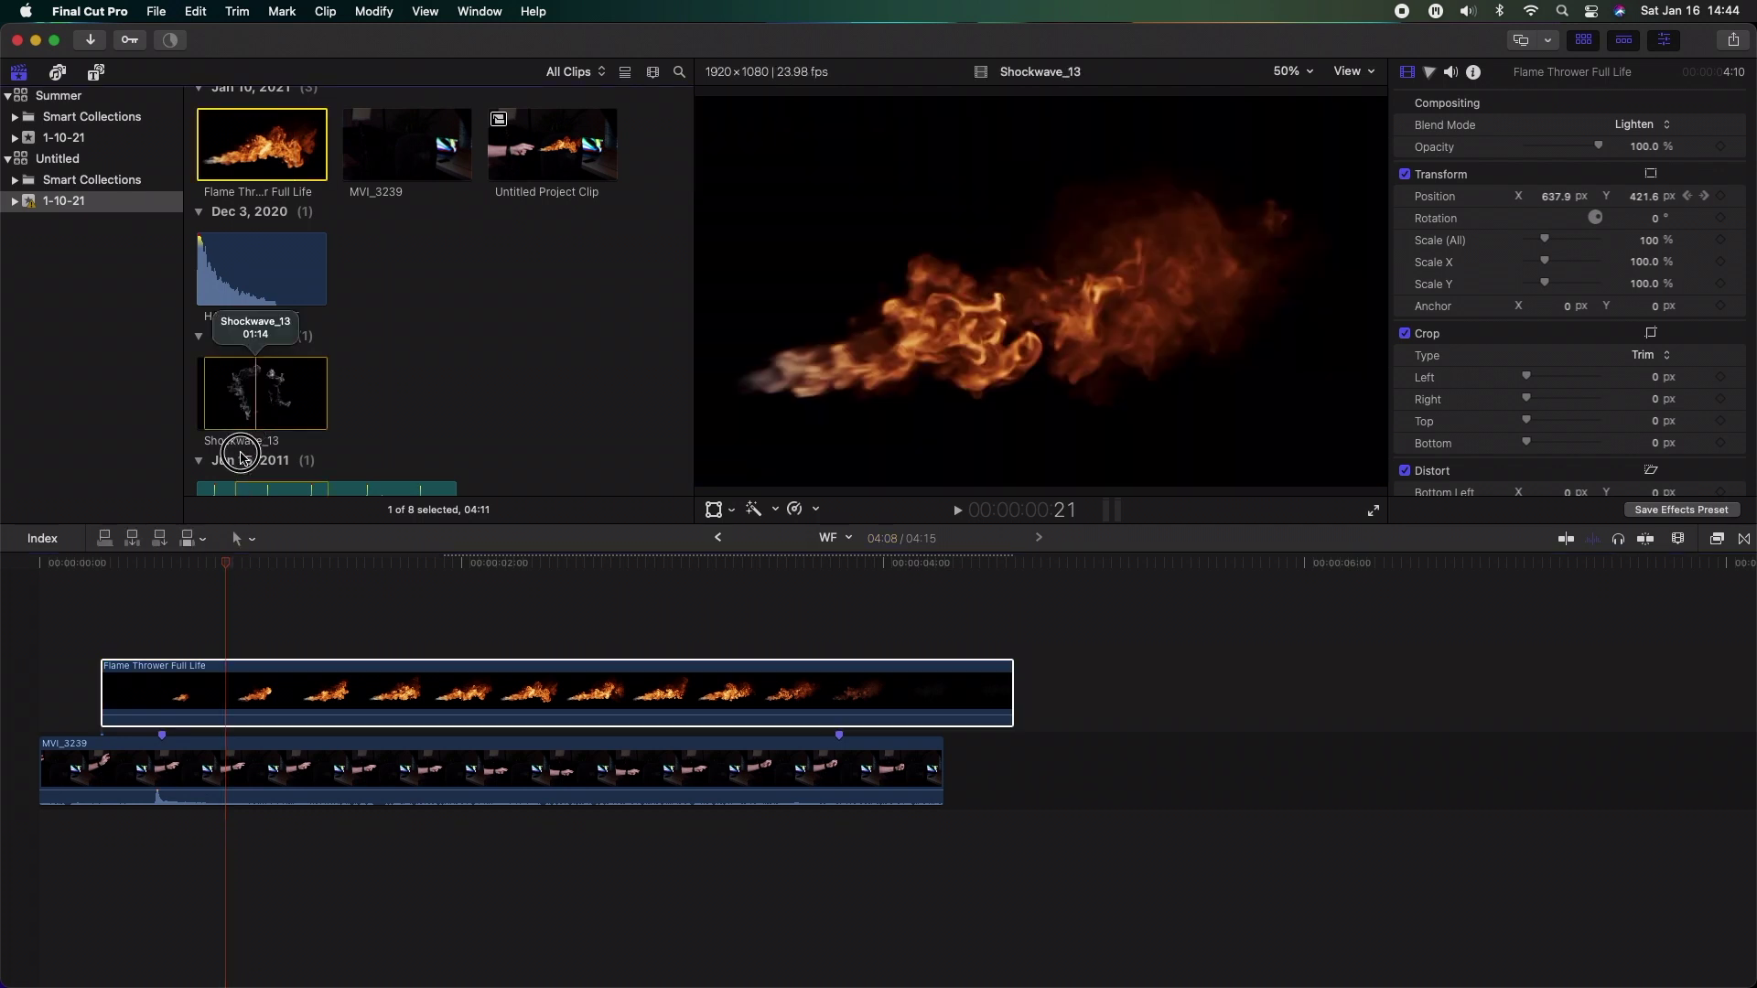
left_click_drag(194, 553, 129, 614)
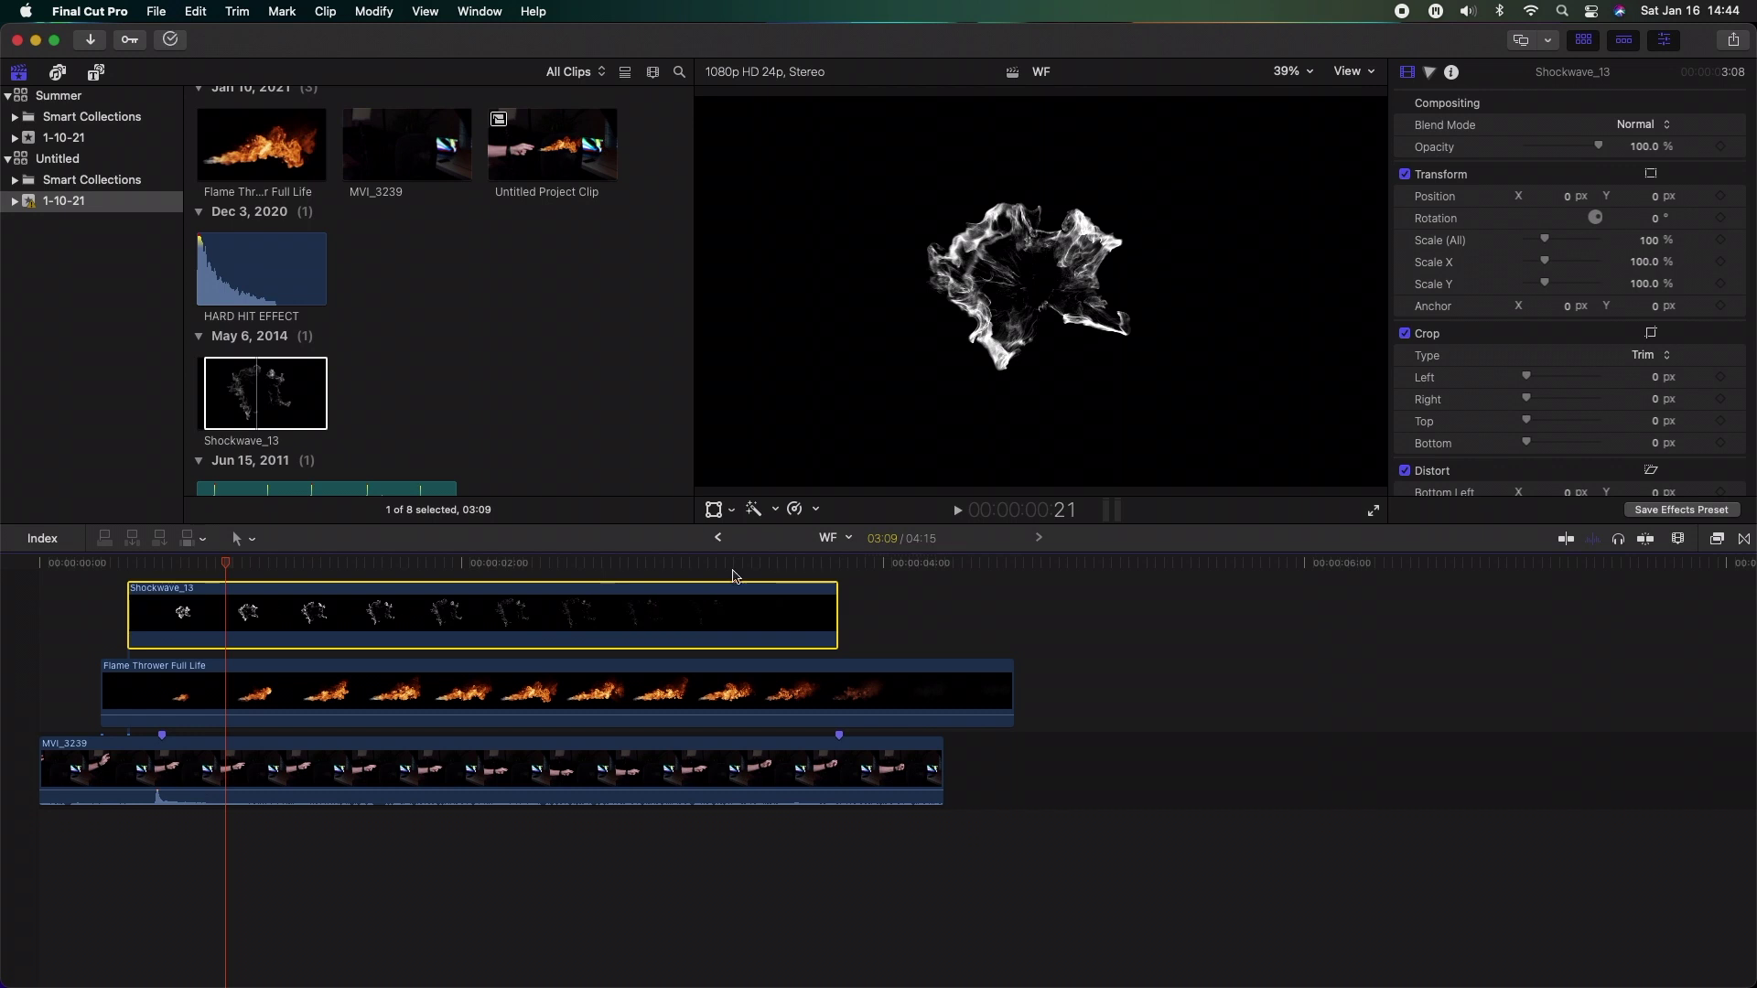
left_click(815, 511)
mouse_move(851, 546)
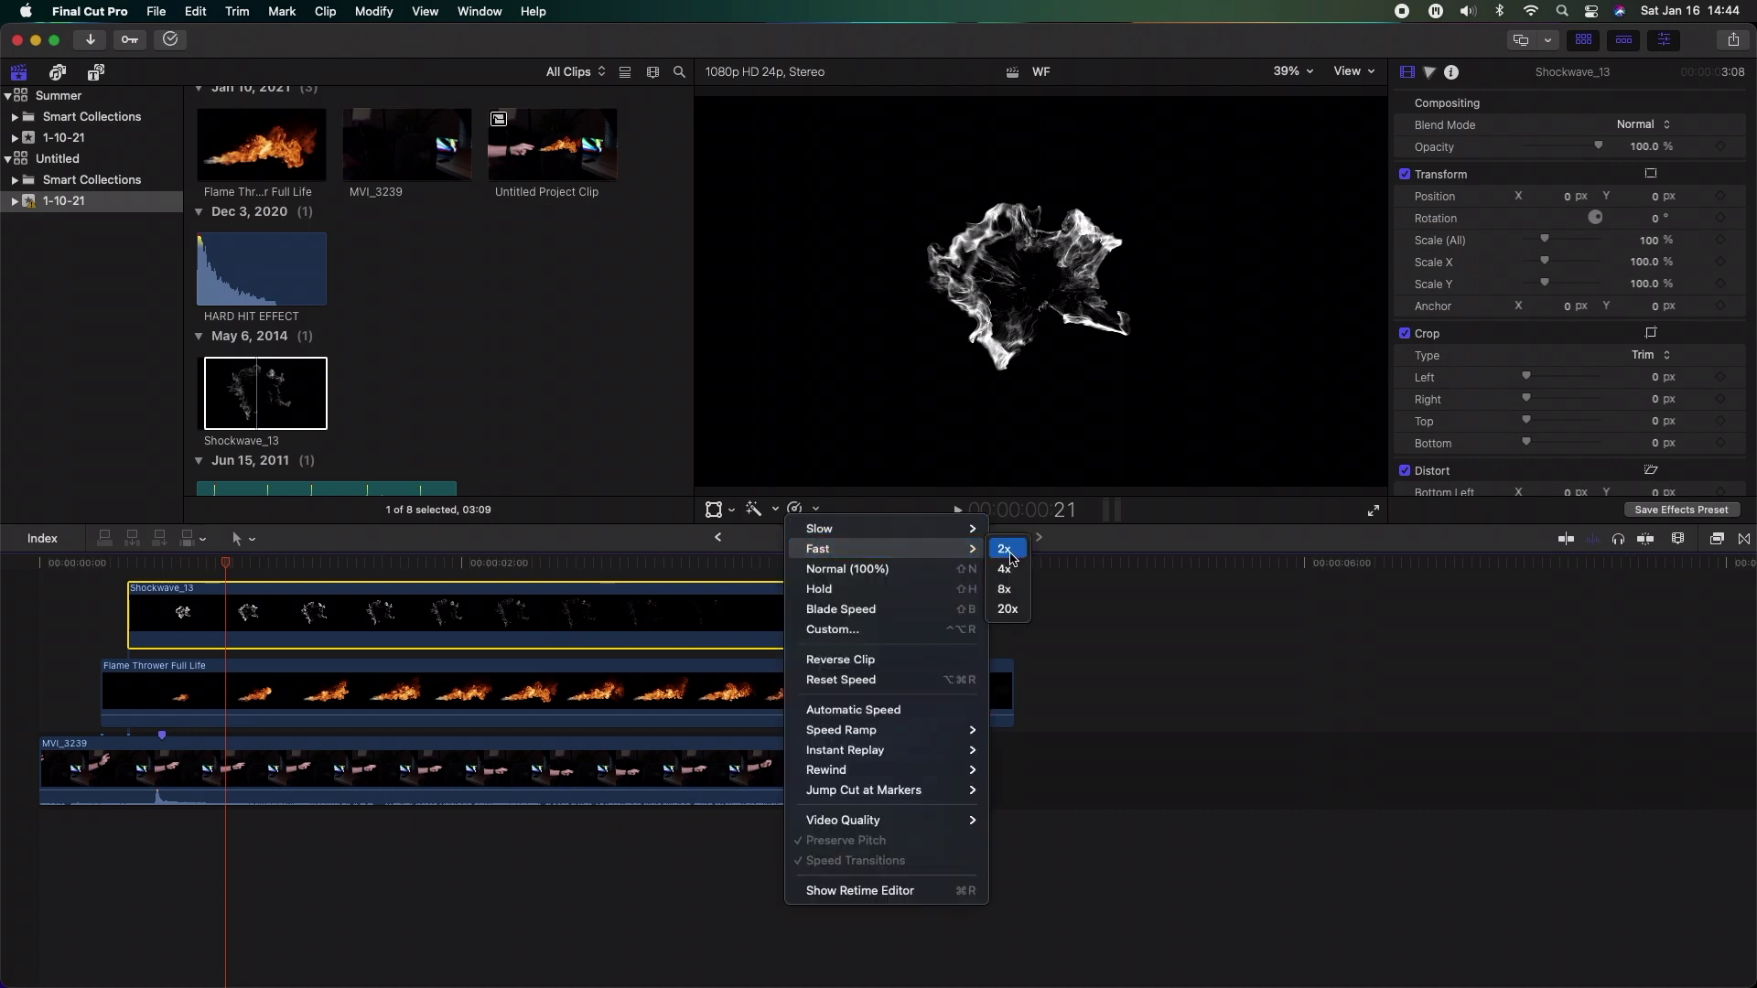
left_click(1011, 553)
left_click(814, 510)
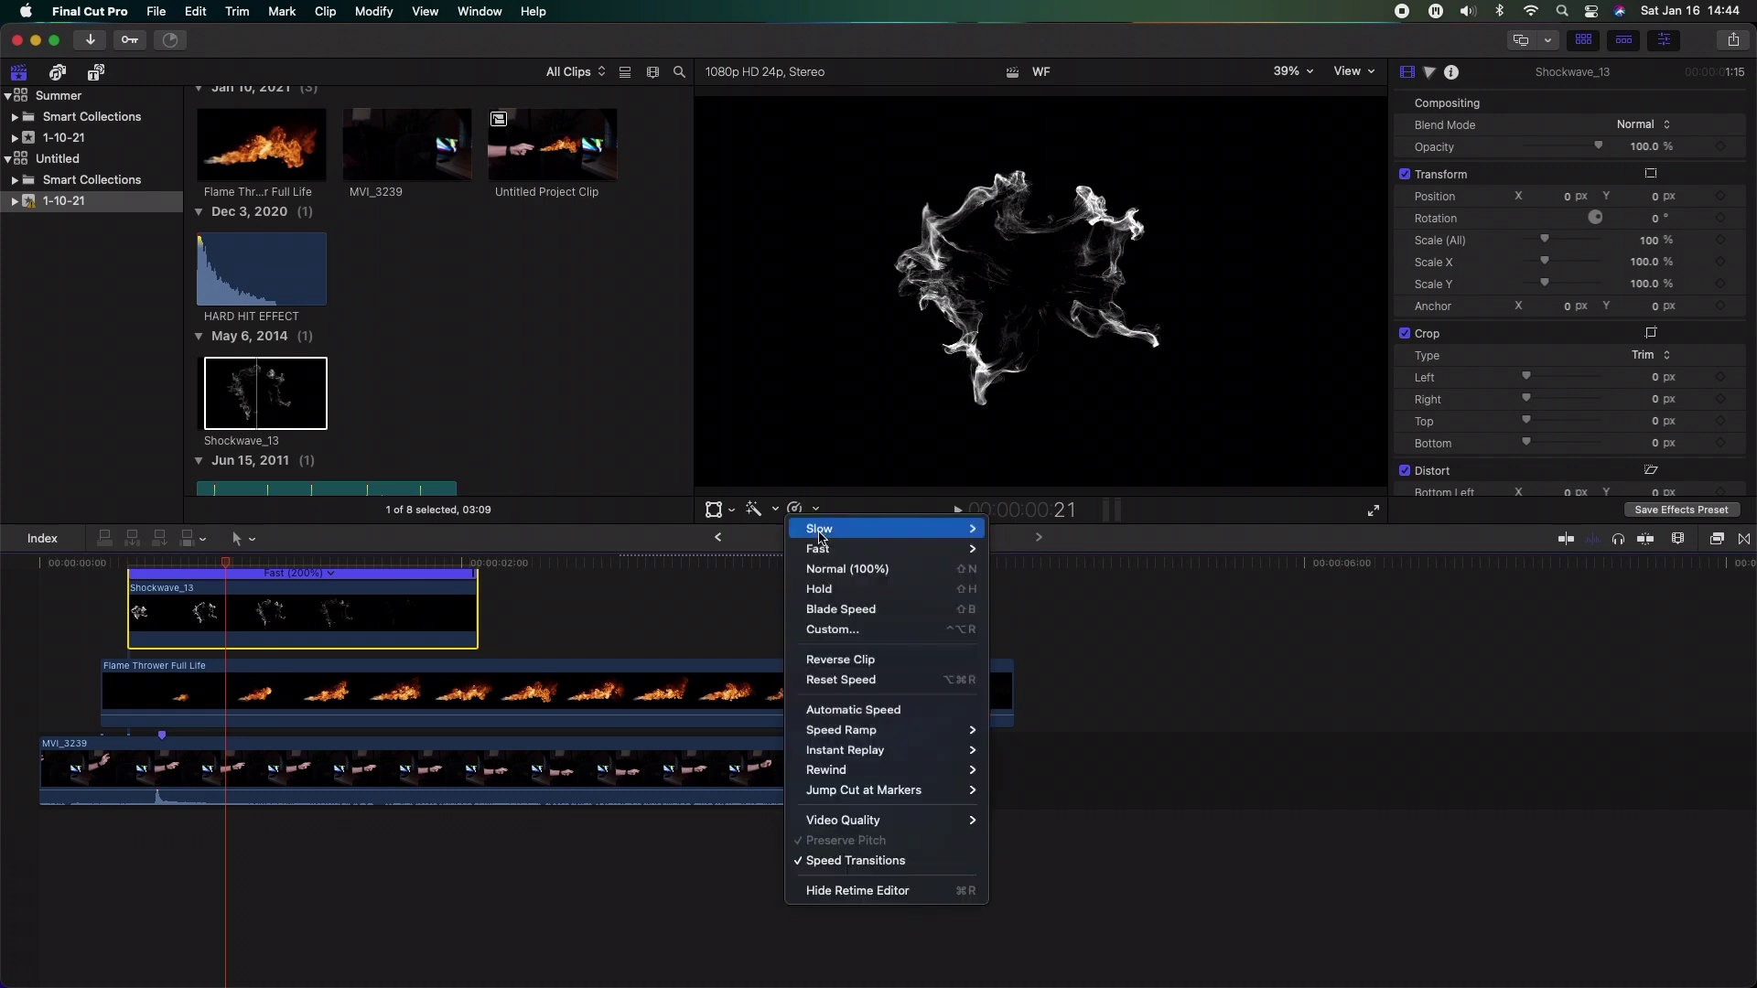
mouse_move(920, 549)
left_click(995, 567)
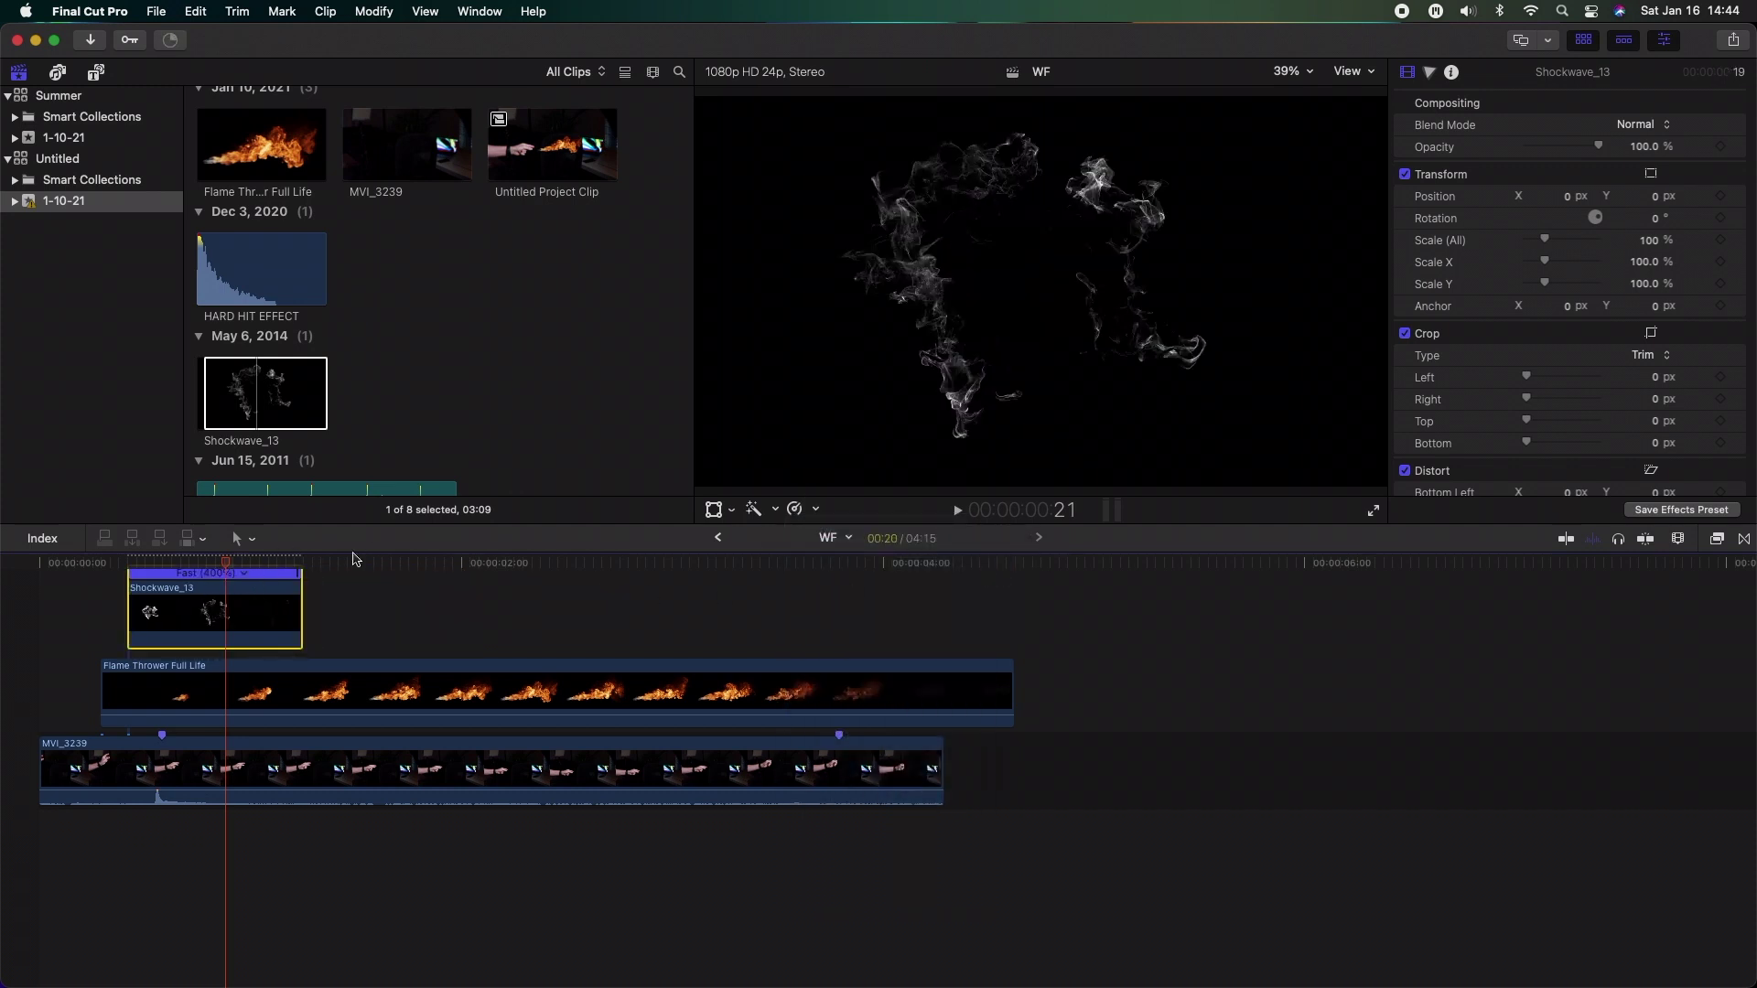
Step: Set the shockwave's blend mode to Subtract, position it over the snapping hand at X -211.1 px, Y 214.0 px, and play it back
left_click(1665, 129)
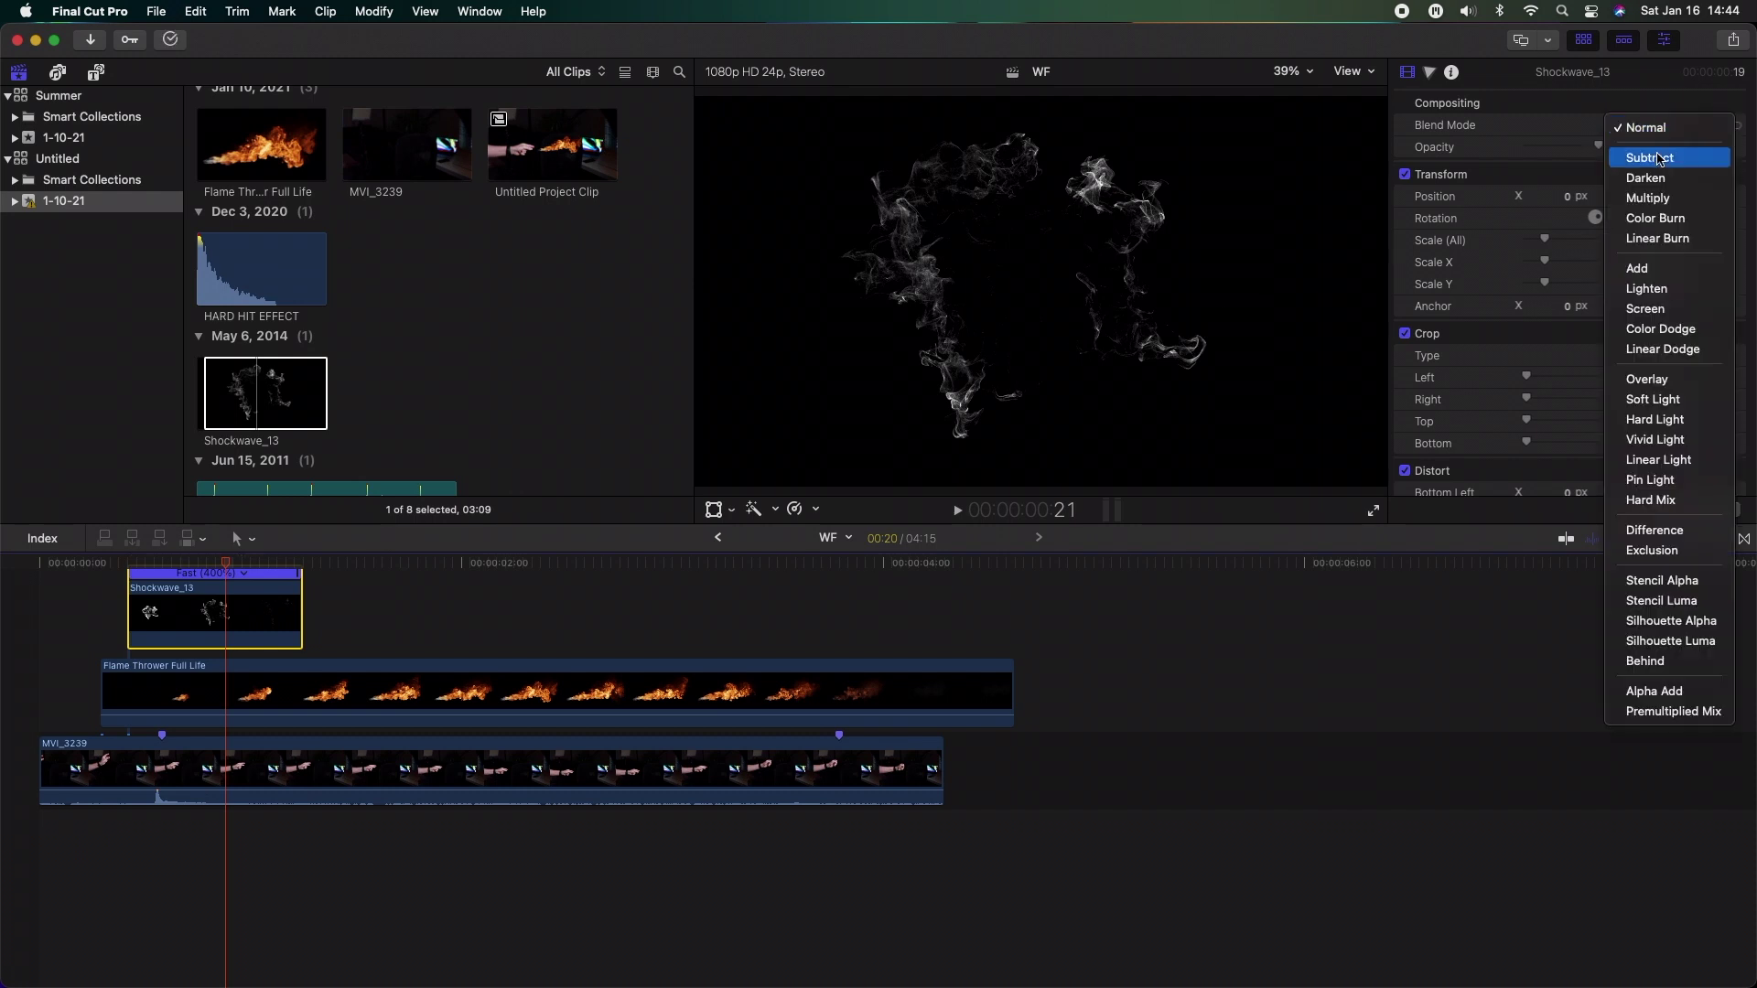
left_click(1658, 159)
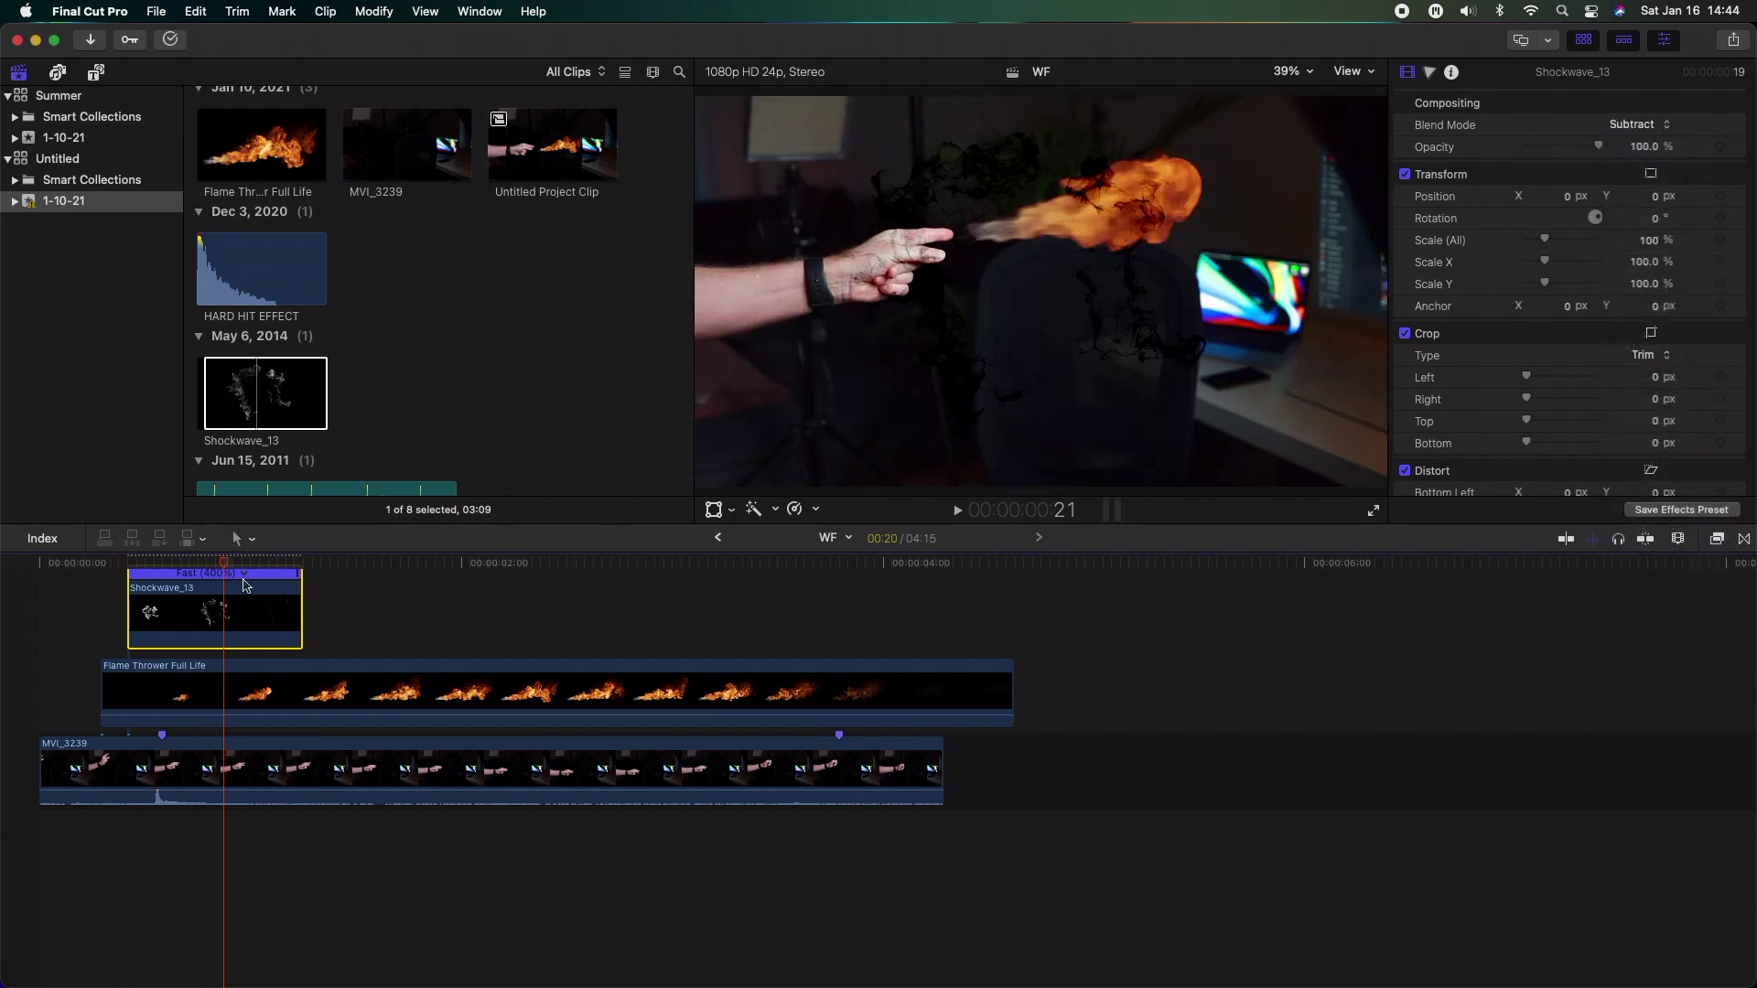
left_click_drag(224, 568, 162, 574)
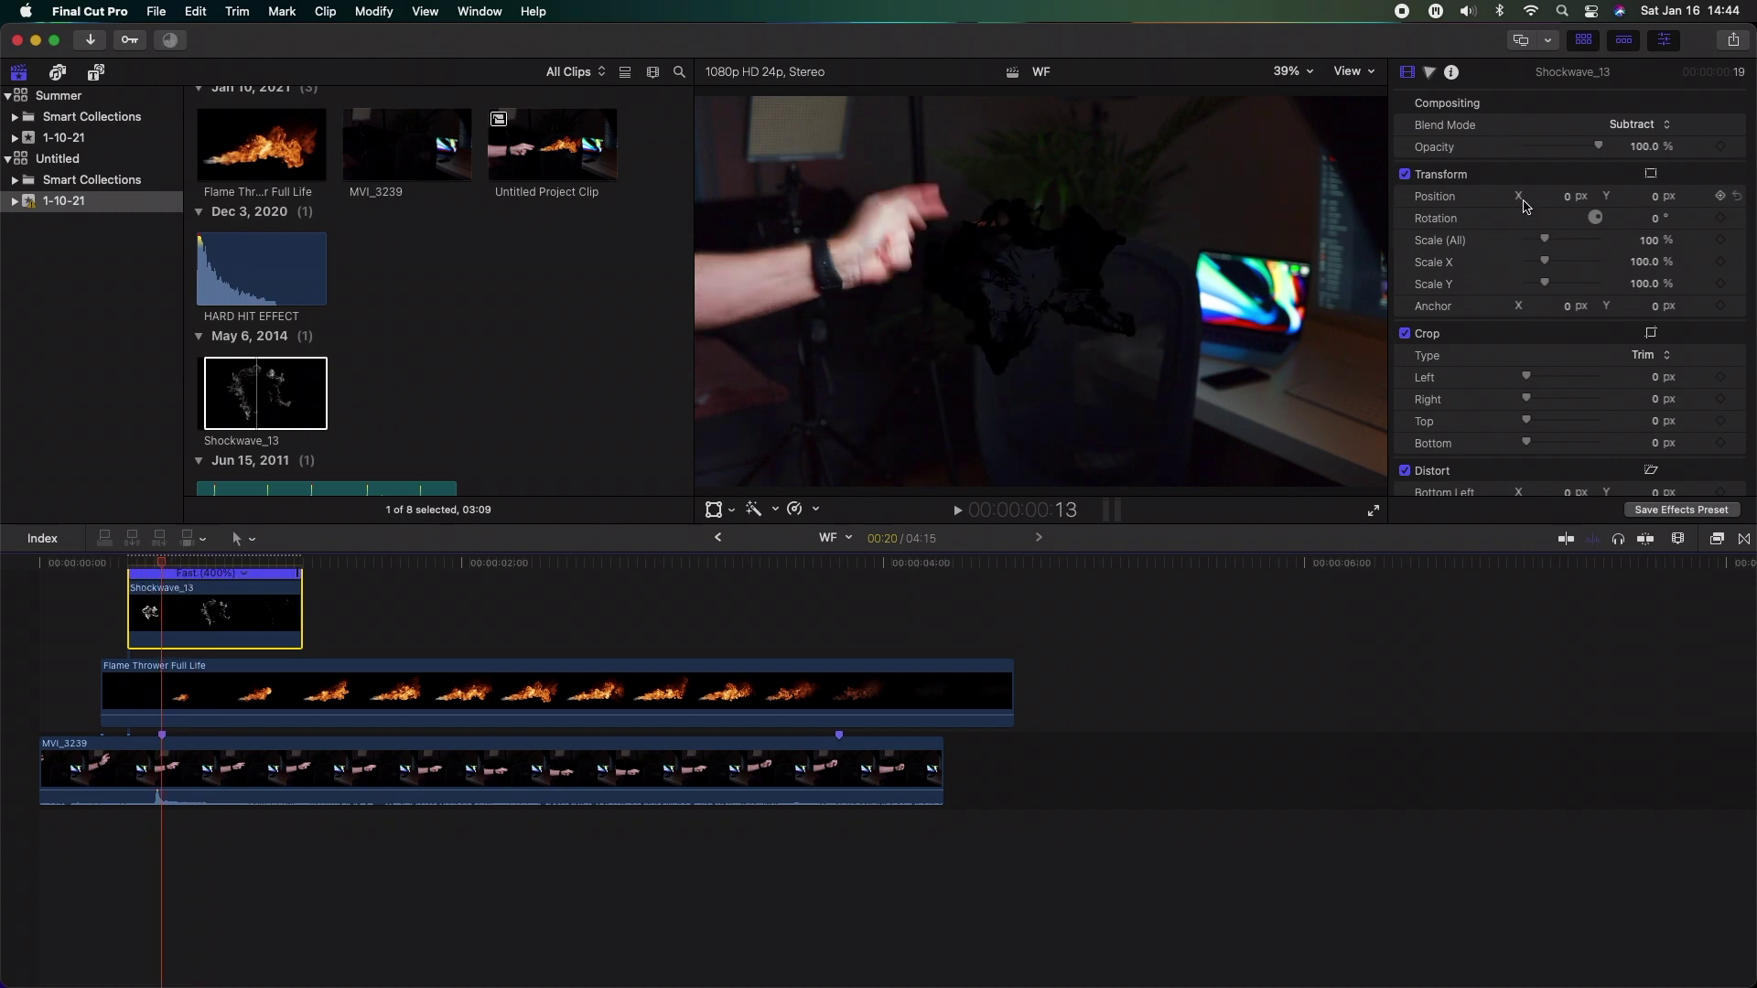
left_click_drag(1570, 201, 1656, 23)
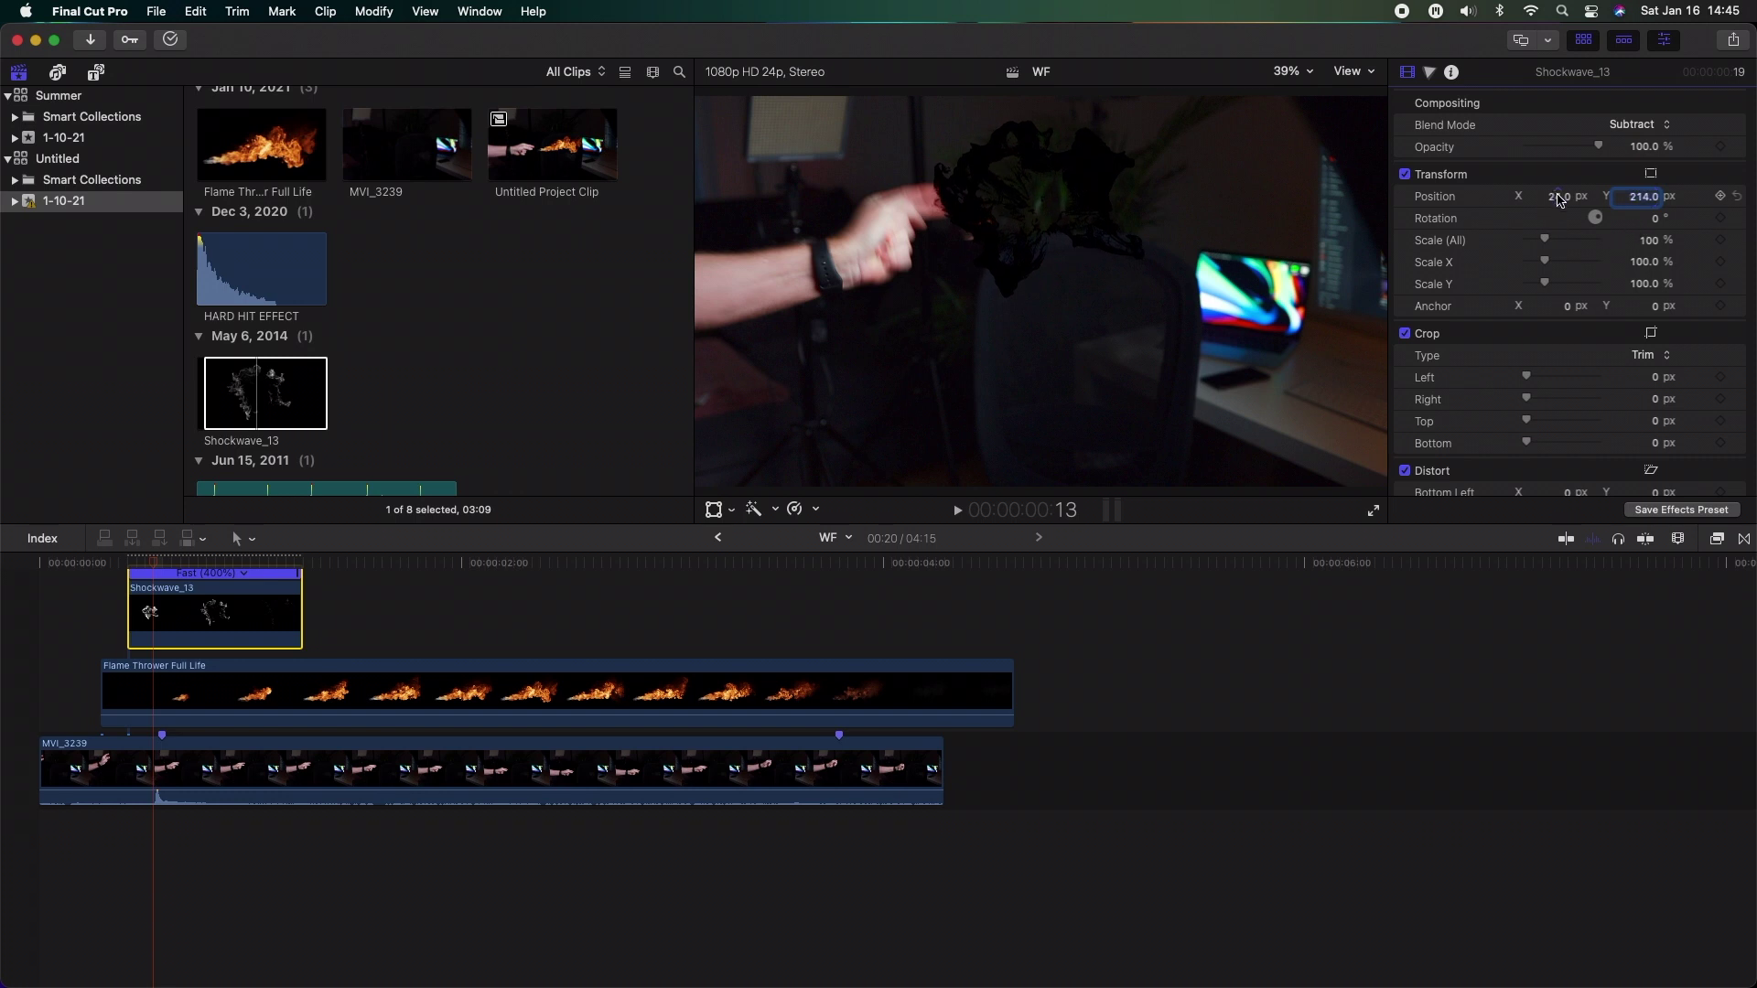
left_click_drag(1557, 197, 1557, 197)
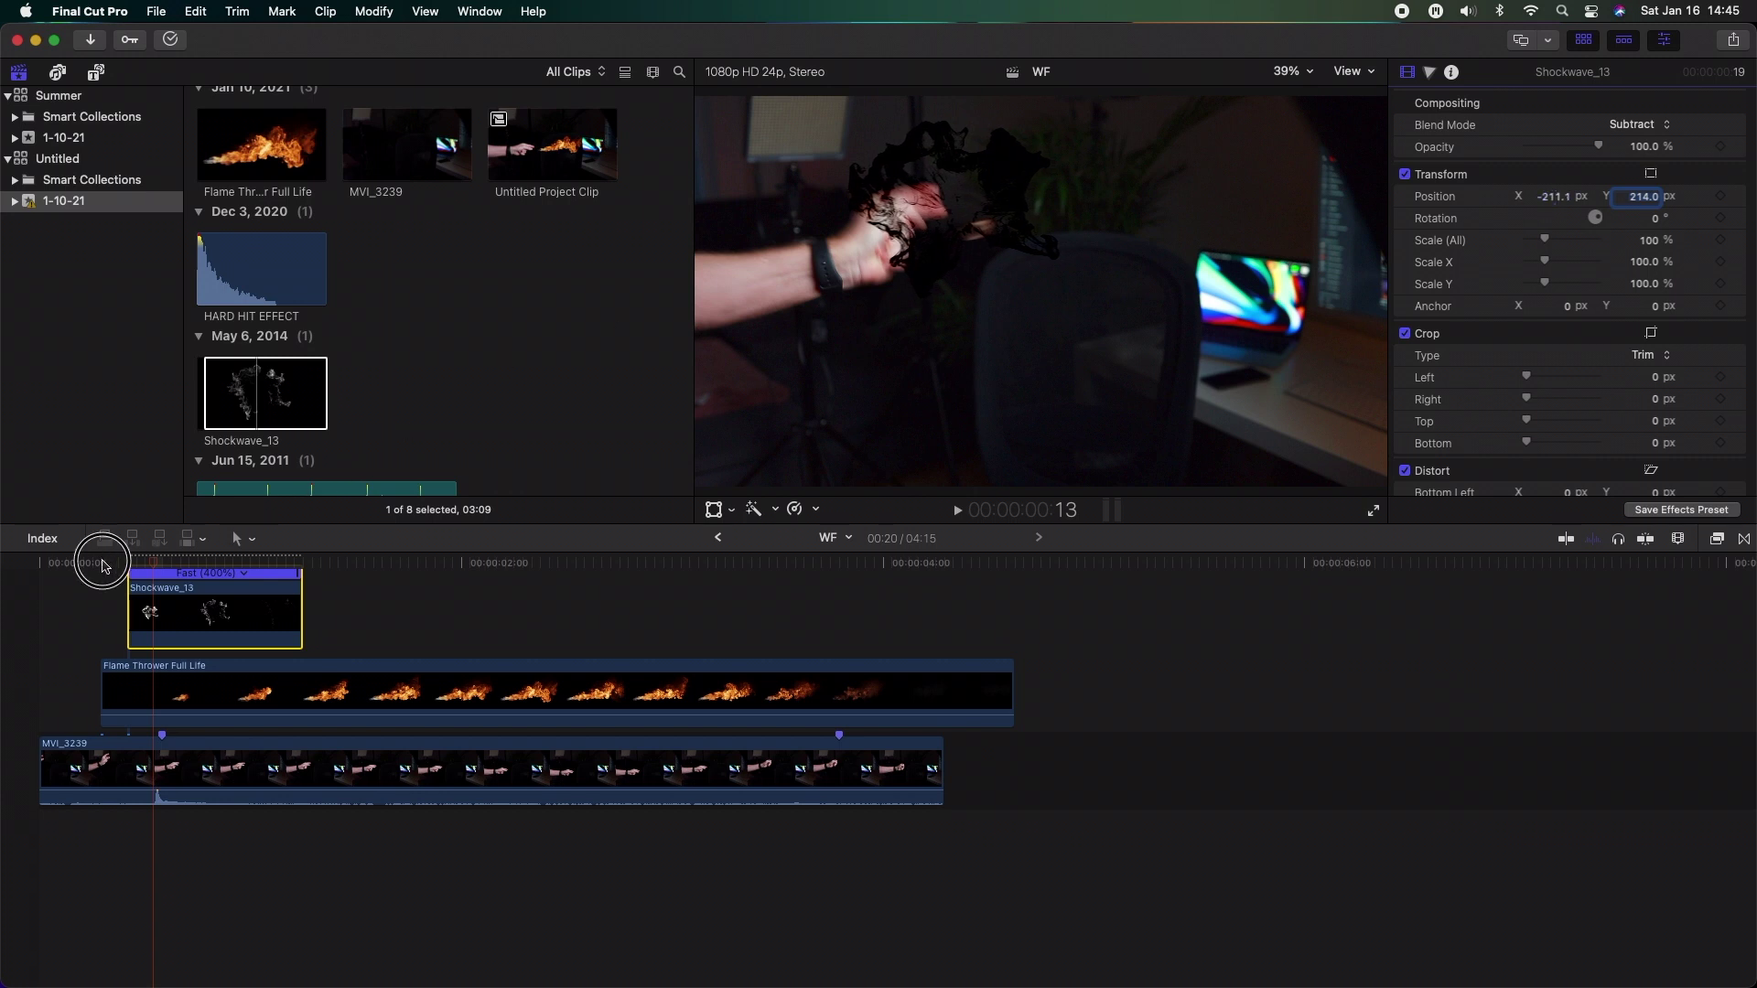
left_click(102, 565)
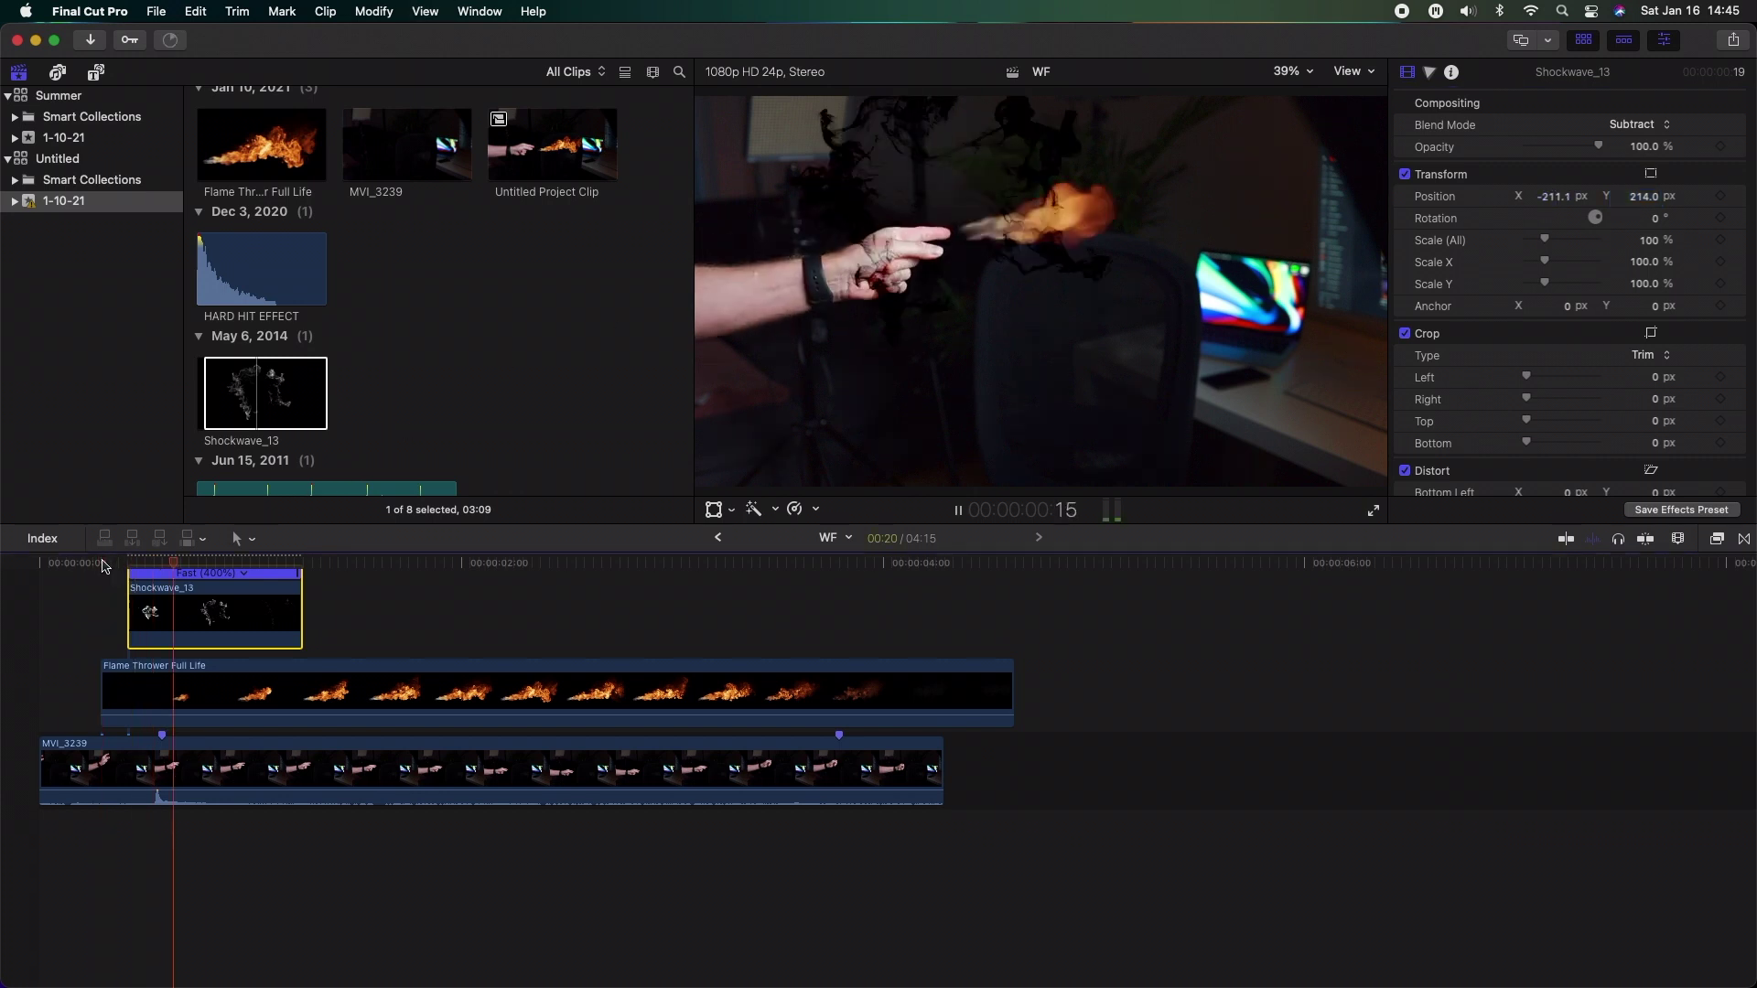
key("space")
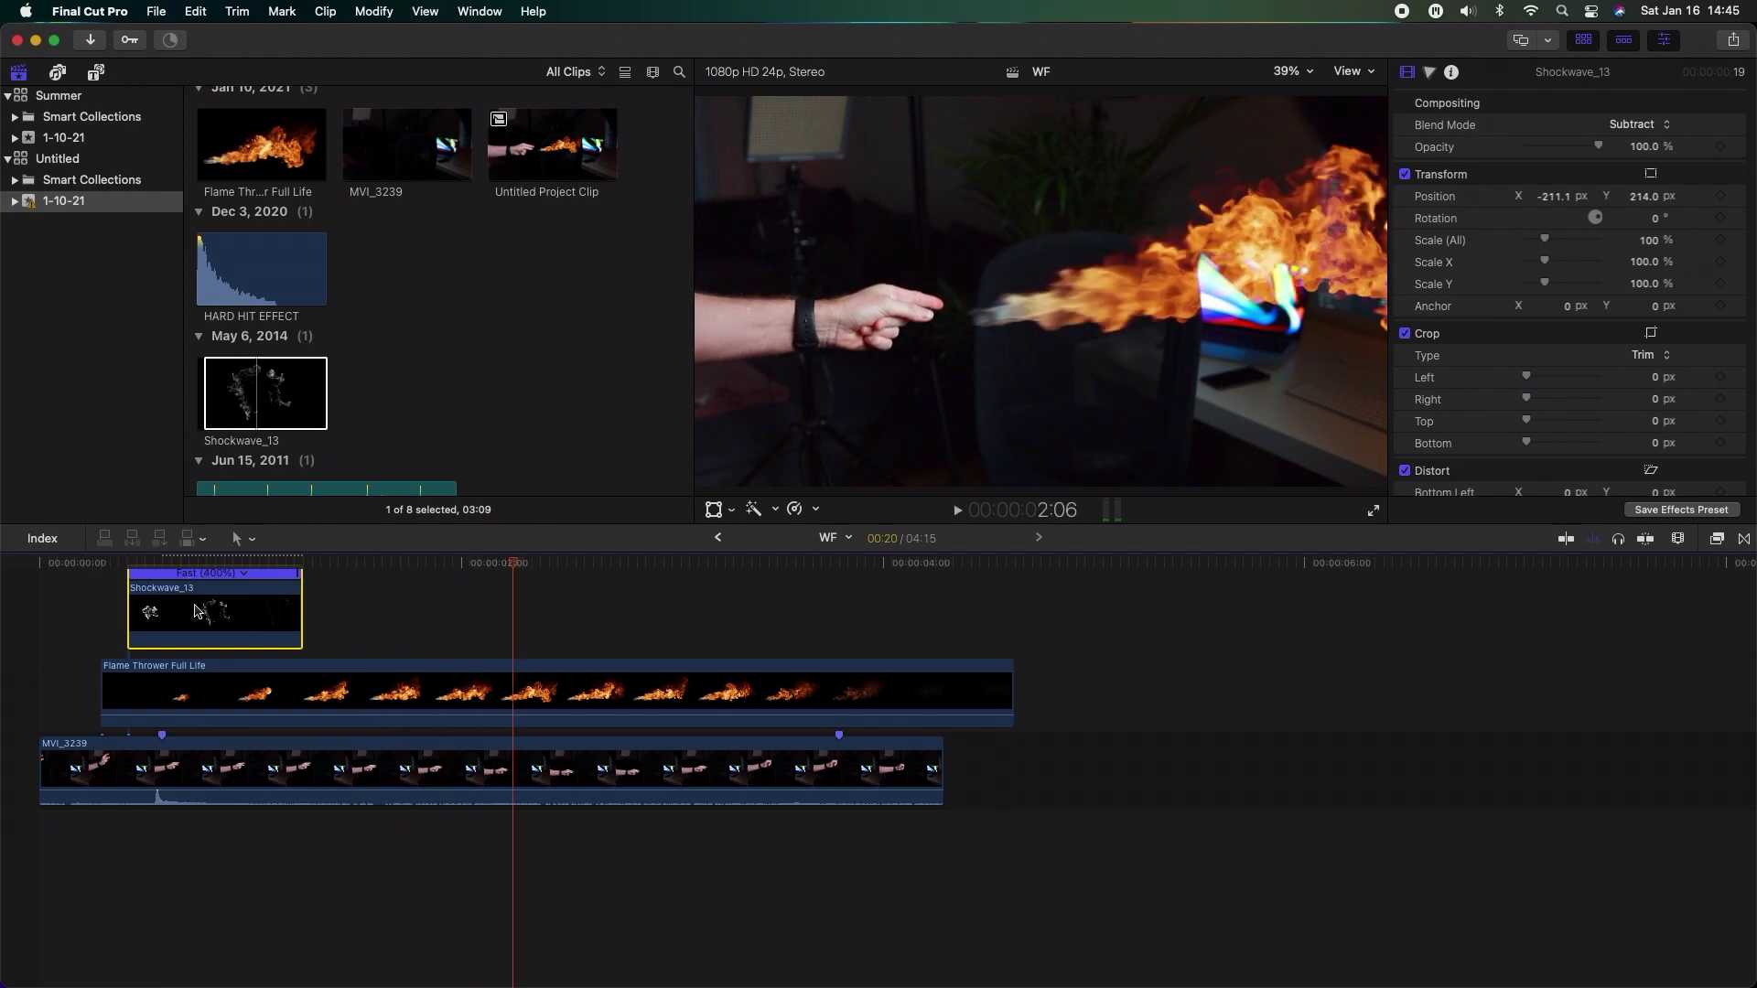
Step: Paste a copy of the sped-up shockwave clip above the flame at 3:19, by the second marker
left_click_drag(518, 564, 844, 583)
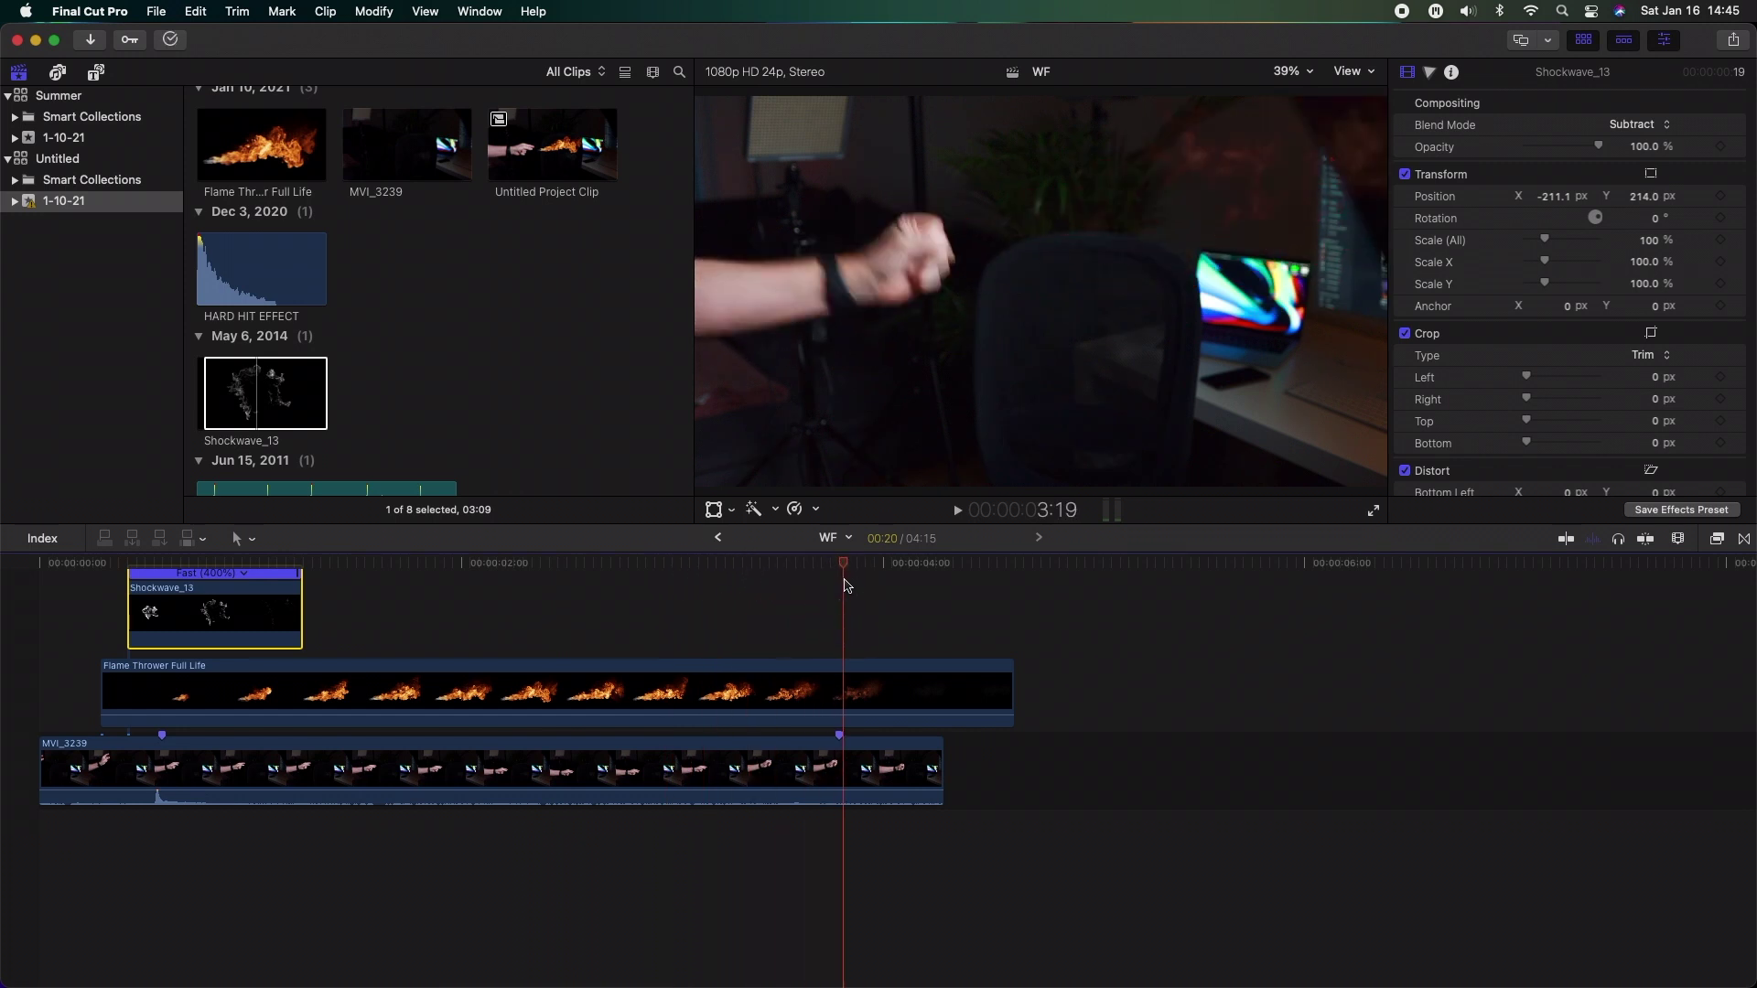
key("super+v")
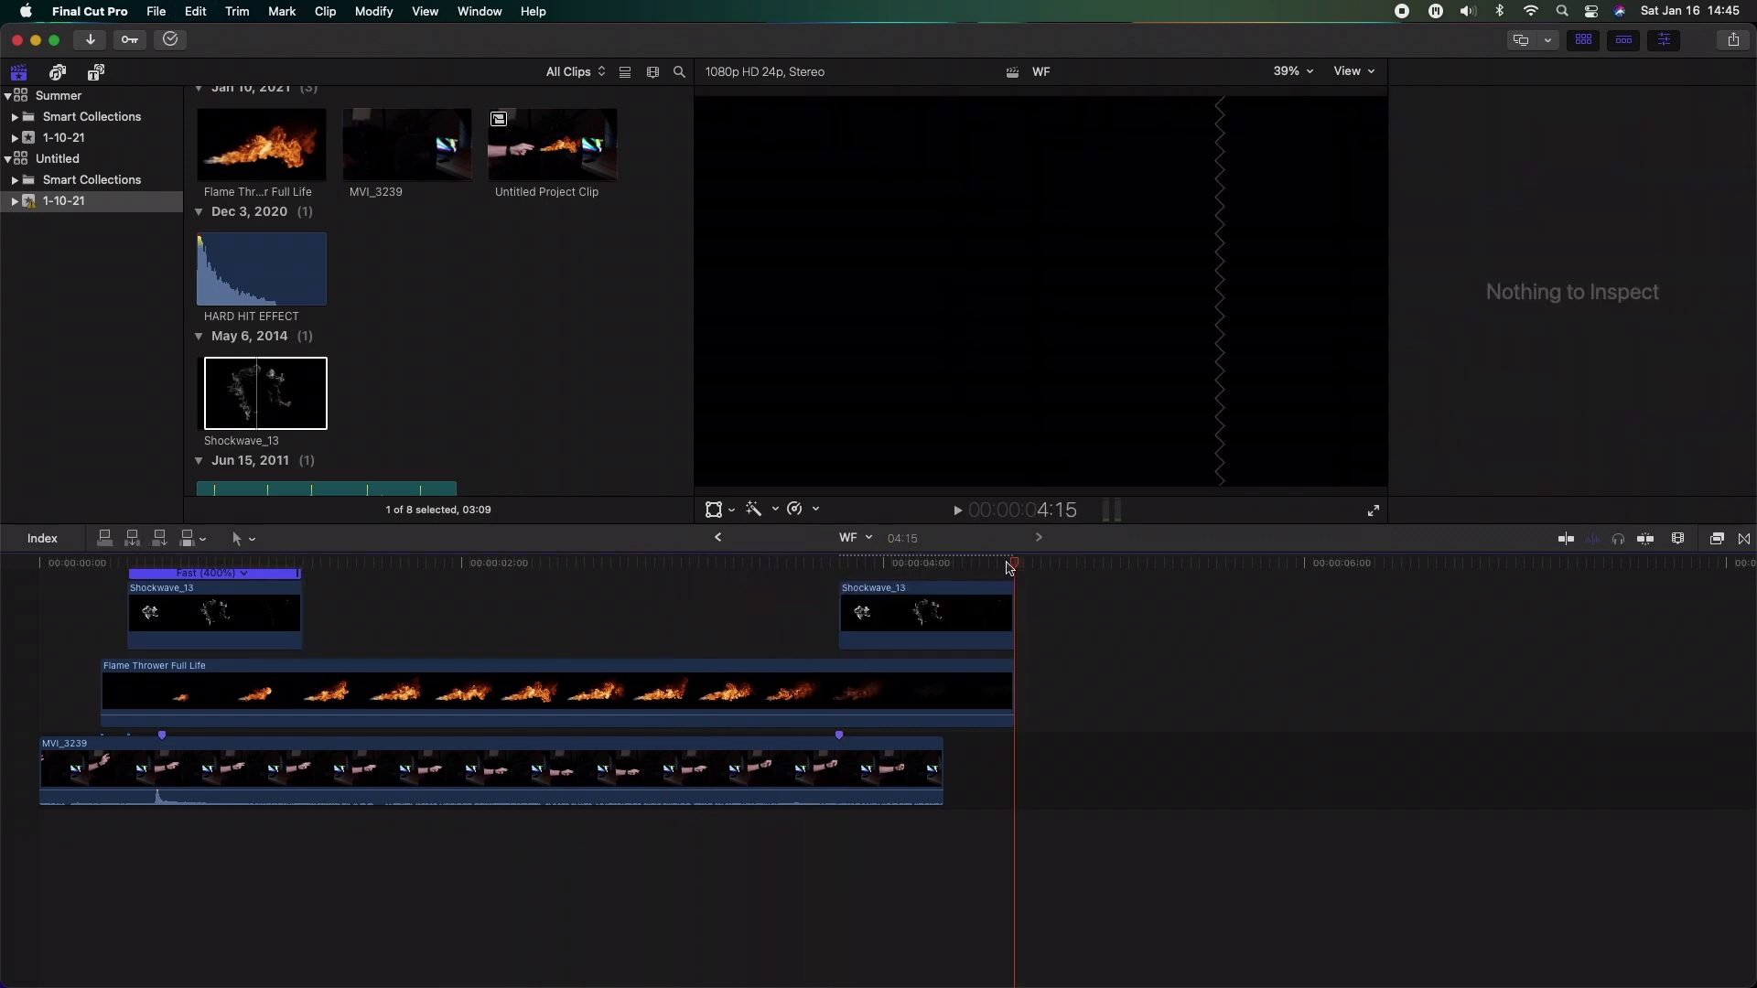
left_click_drag(1009, 567, 896, 572)
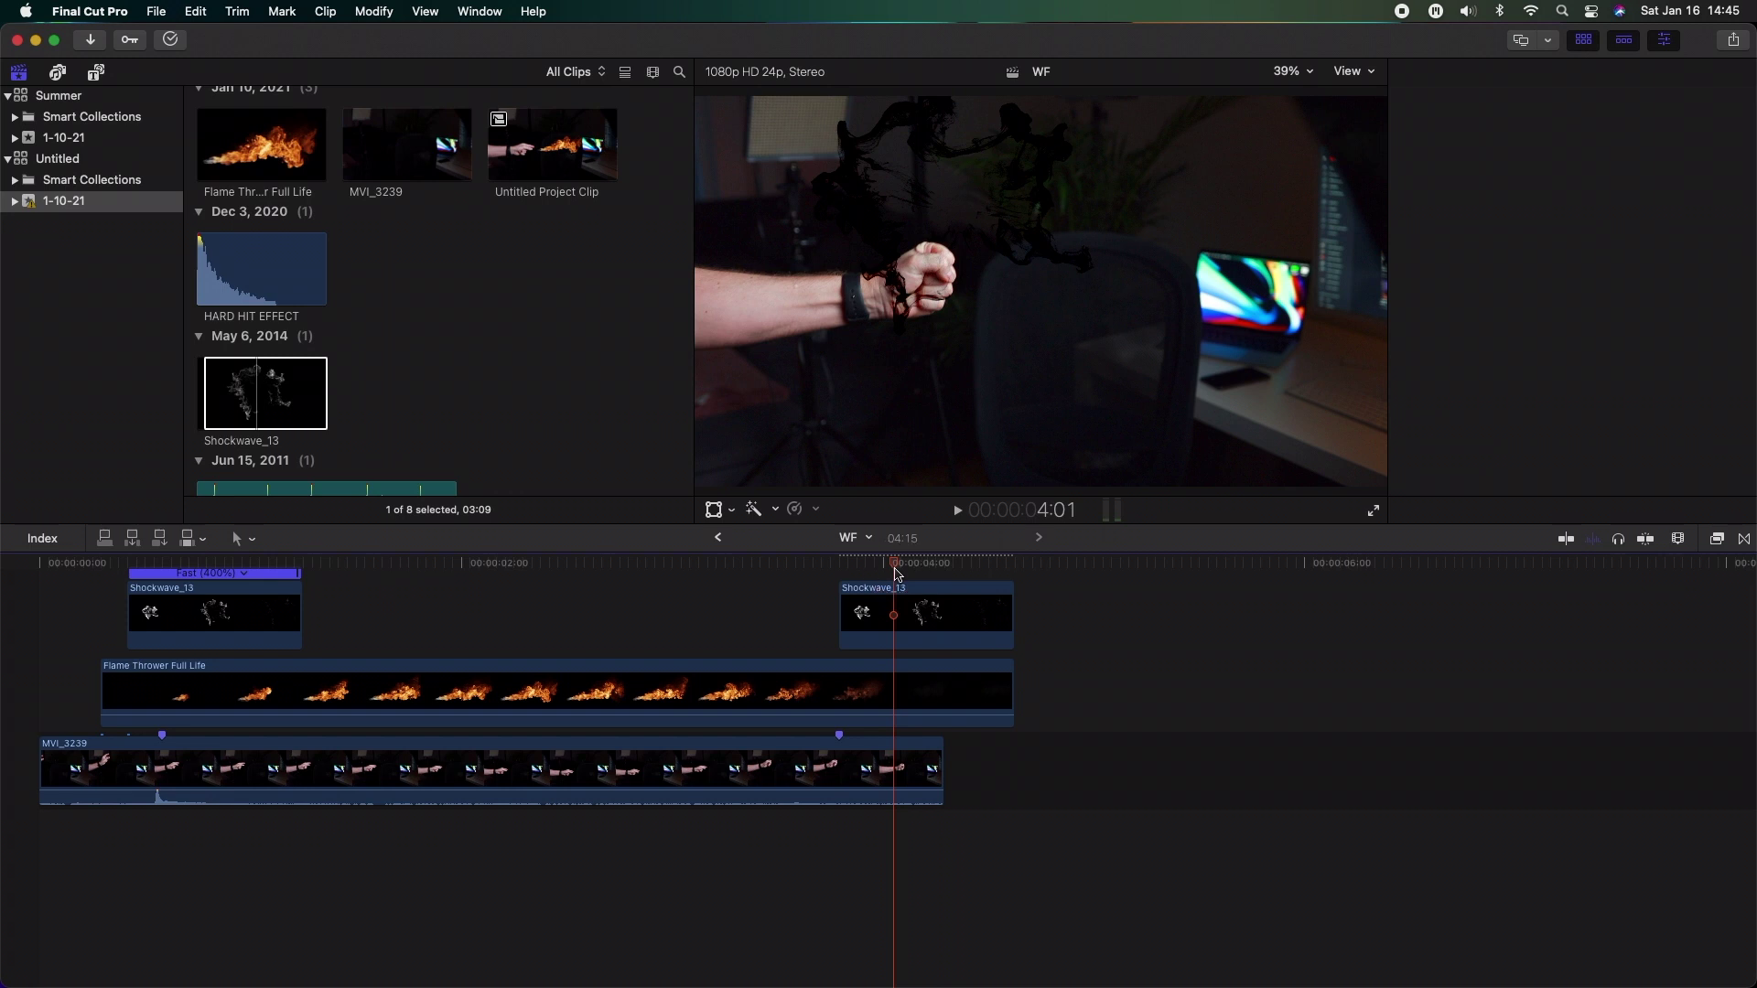
Step: Shift the second shockwave to X -231.5 px and lower its Y position so it surrounds the closed fist
left_click(918, 630)
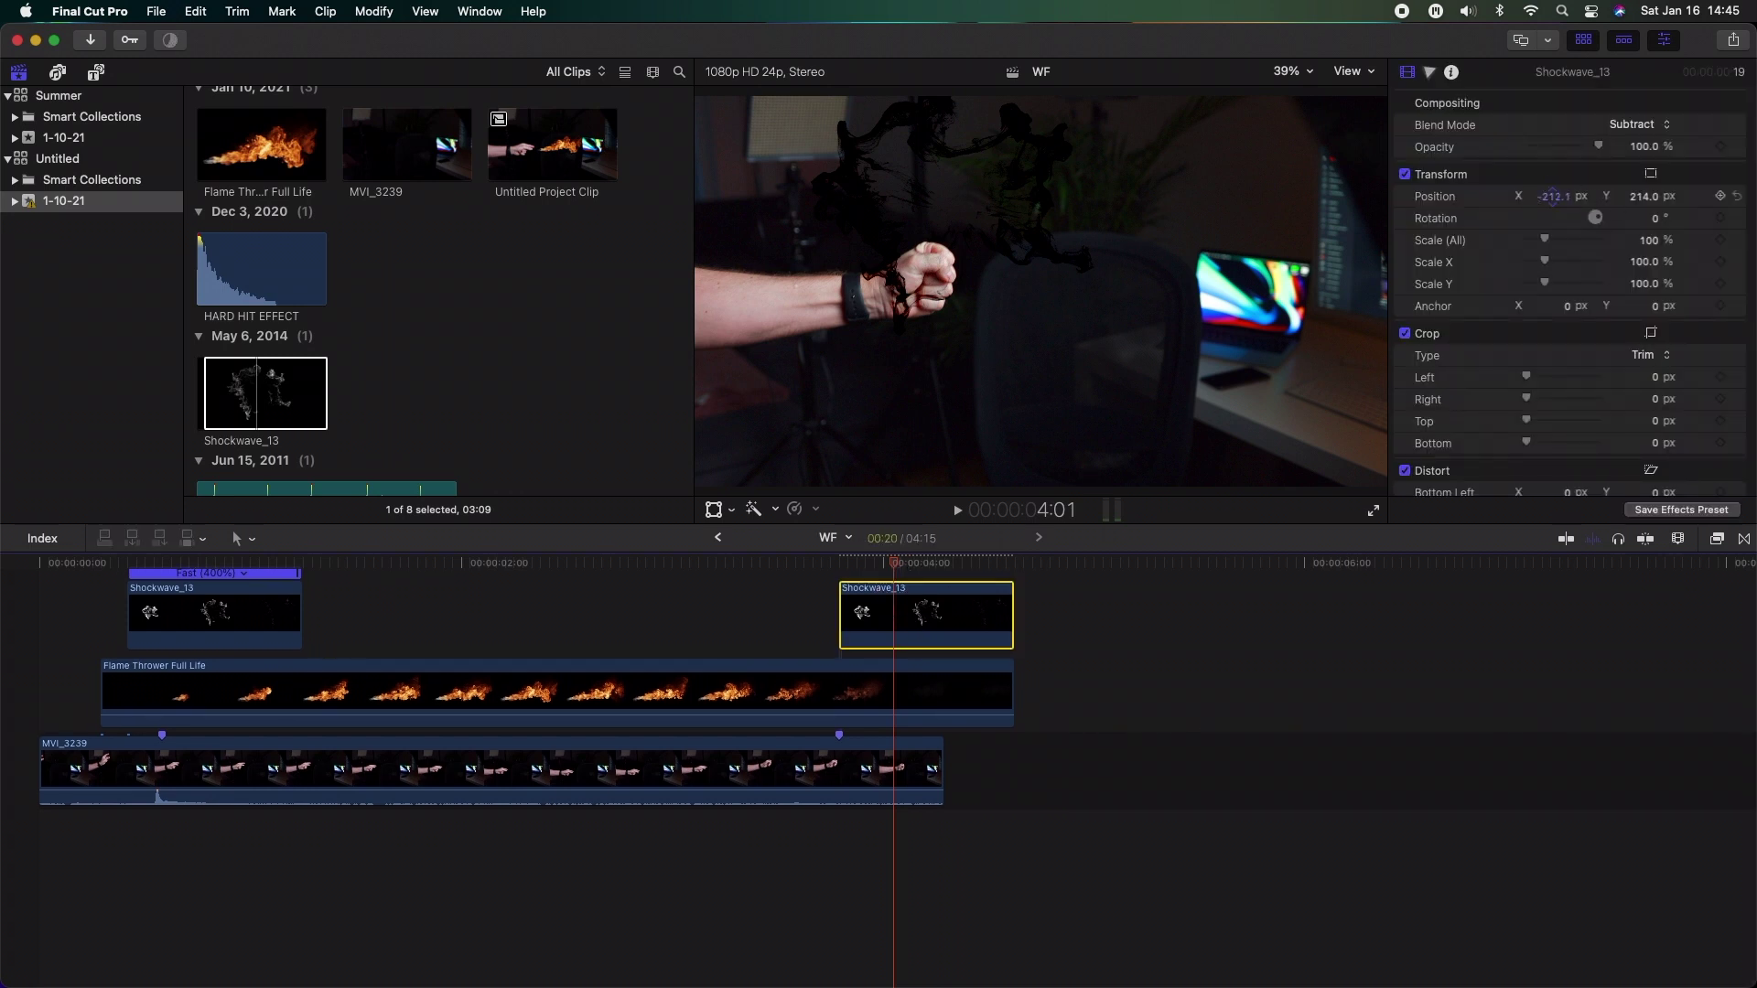
scroll(1553, 197, "down", 1)
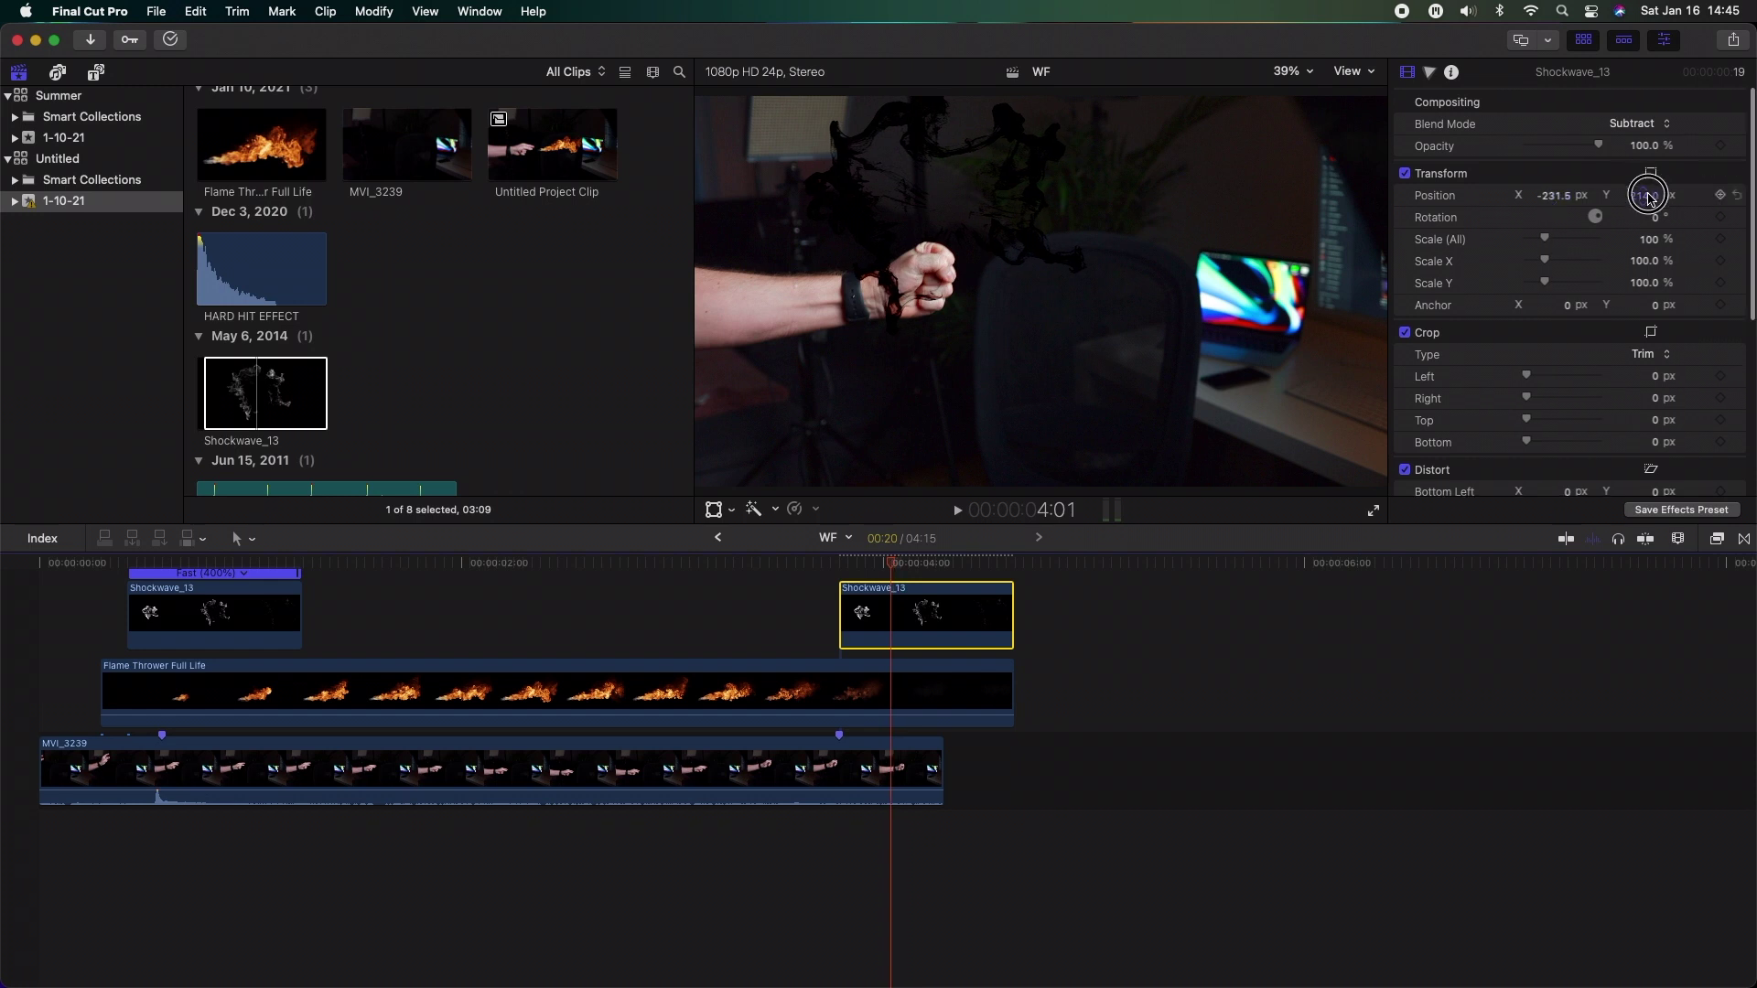
left_click_drag(1649, 197, 1650, 146)
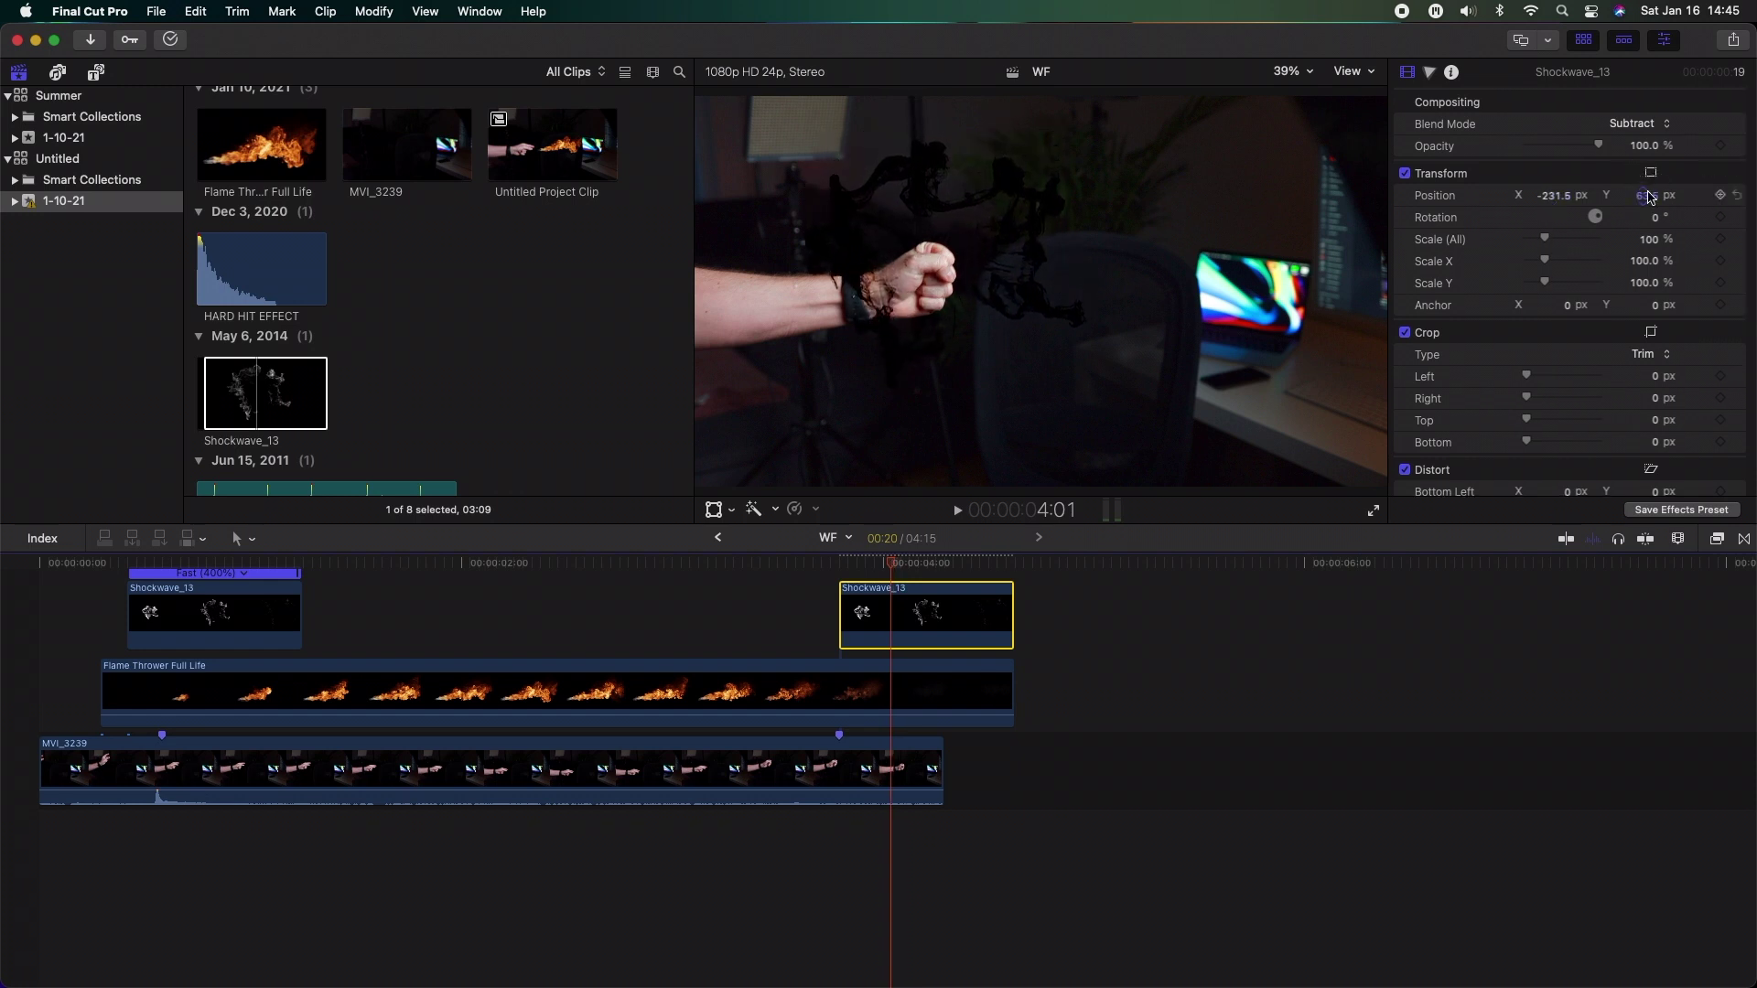
Step: Play the sequence from before the first marker to review both shockwaves with the flame
left_click(106, 576)
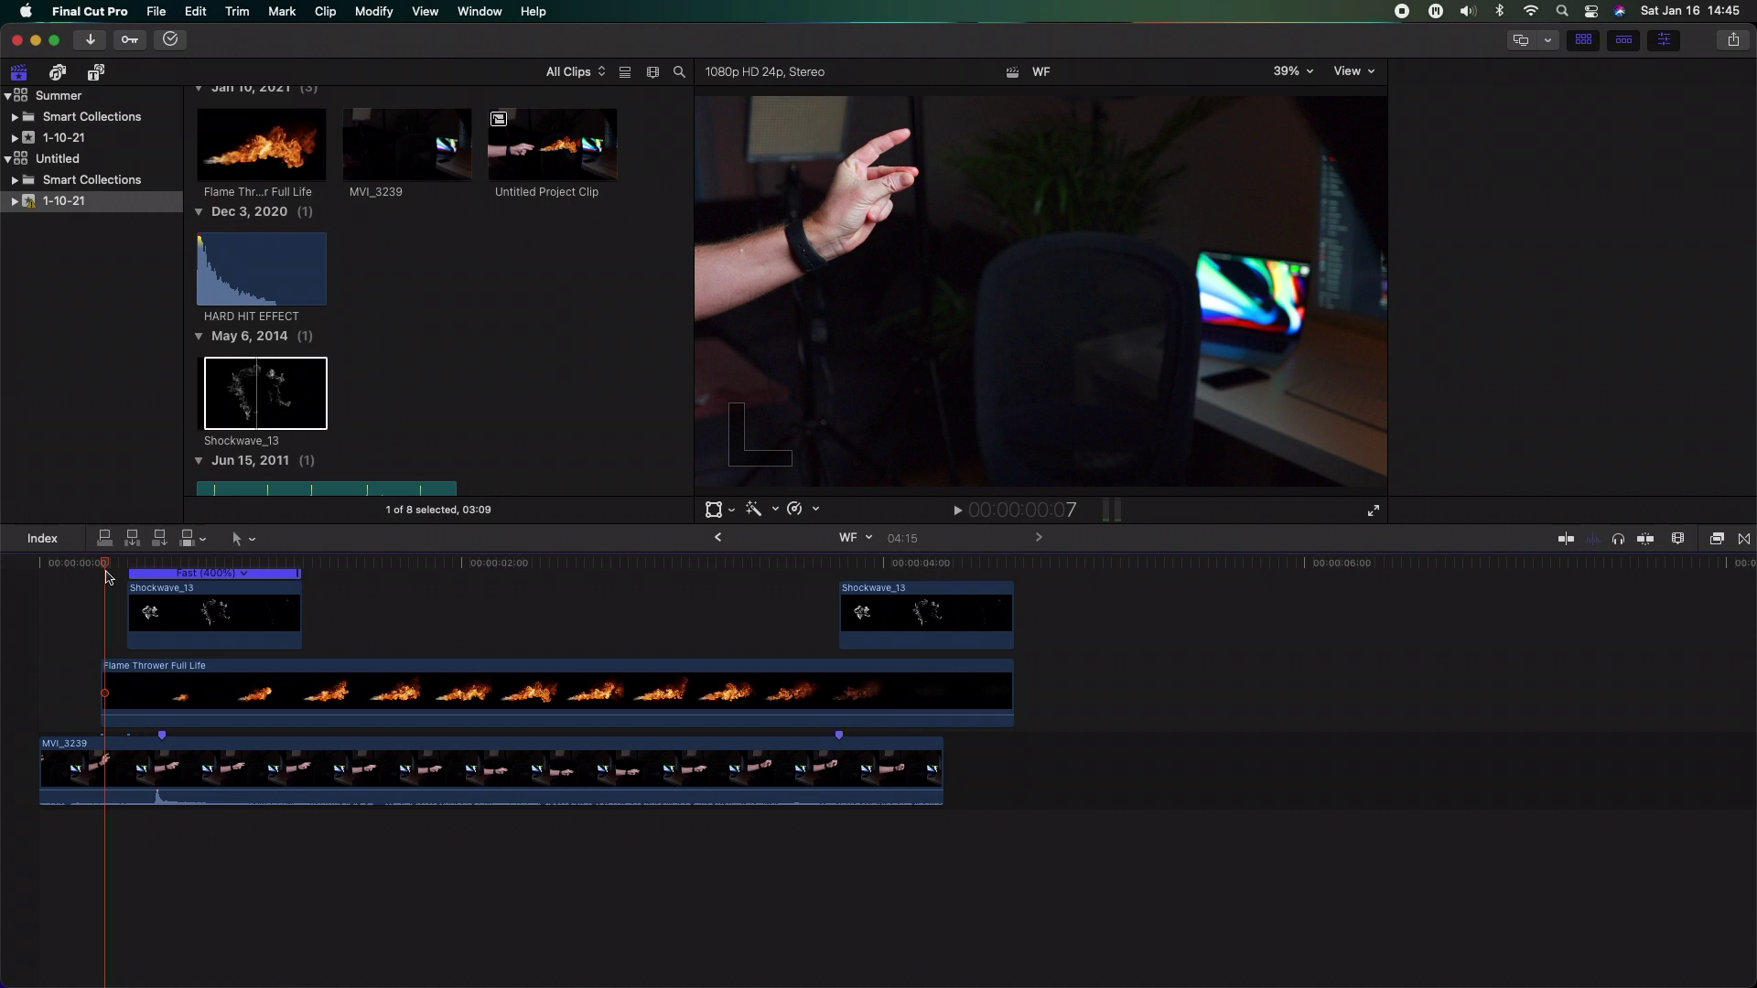
key("space")
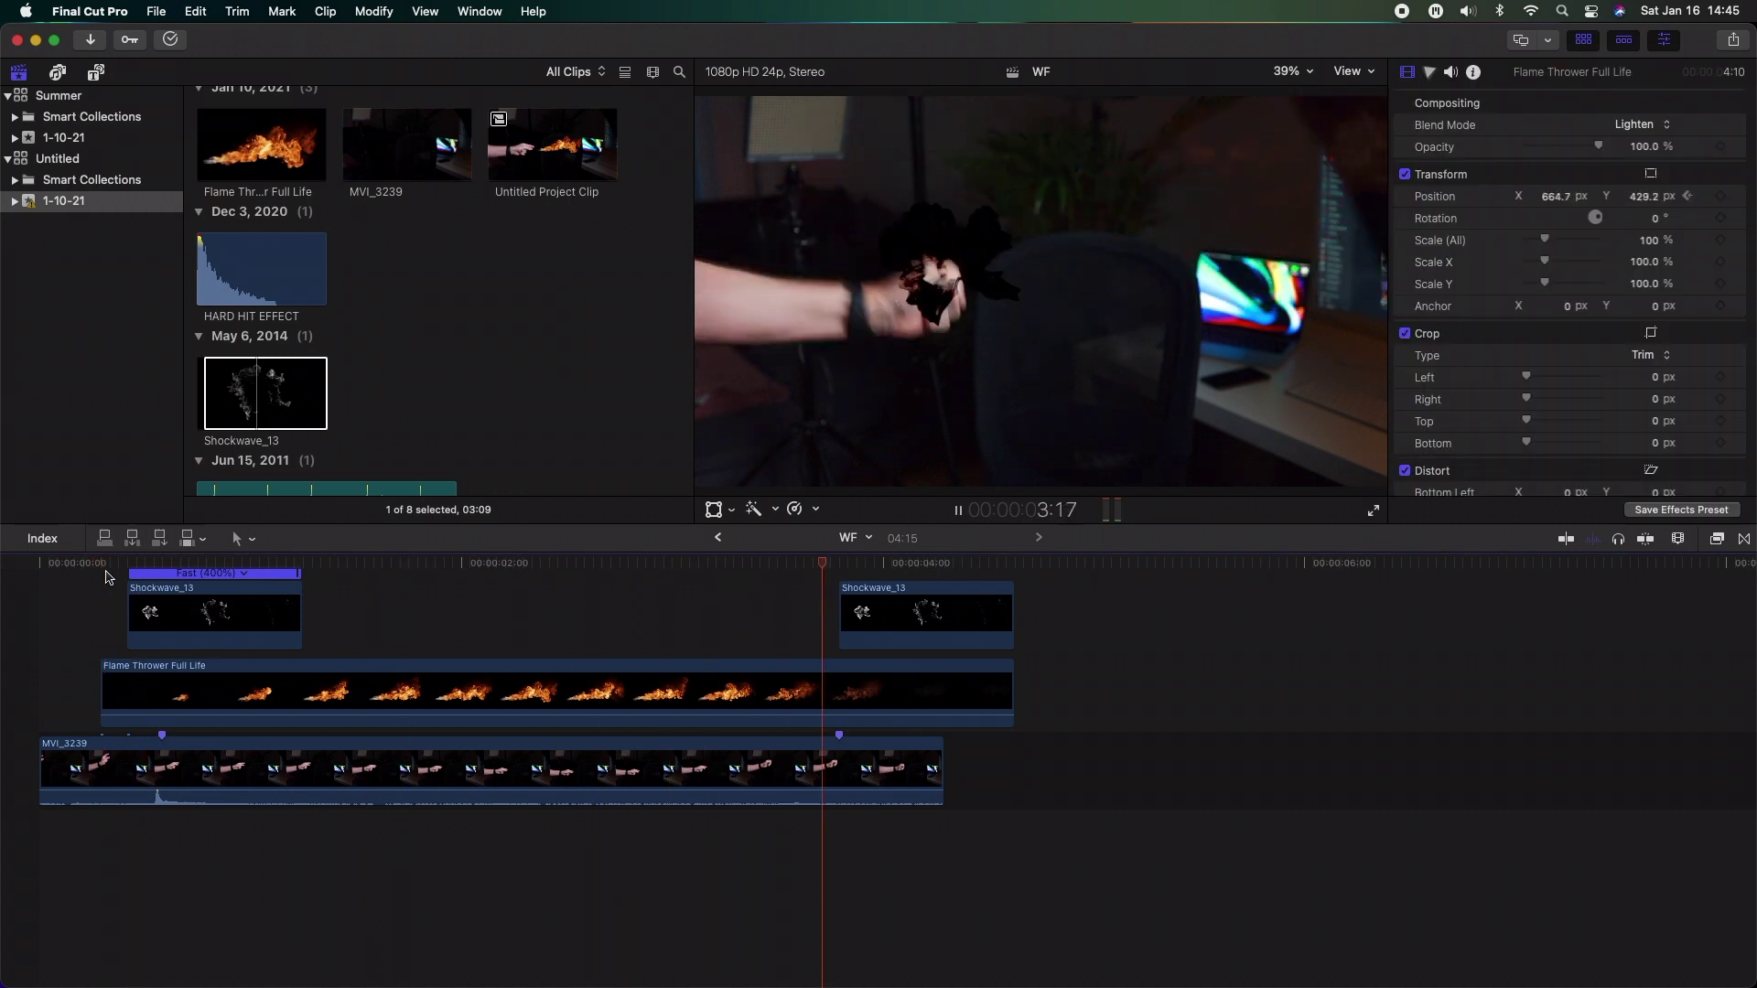
key("space")
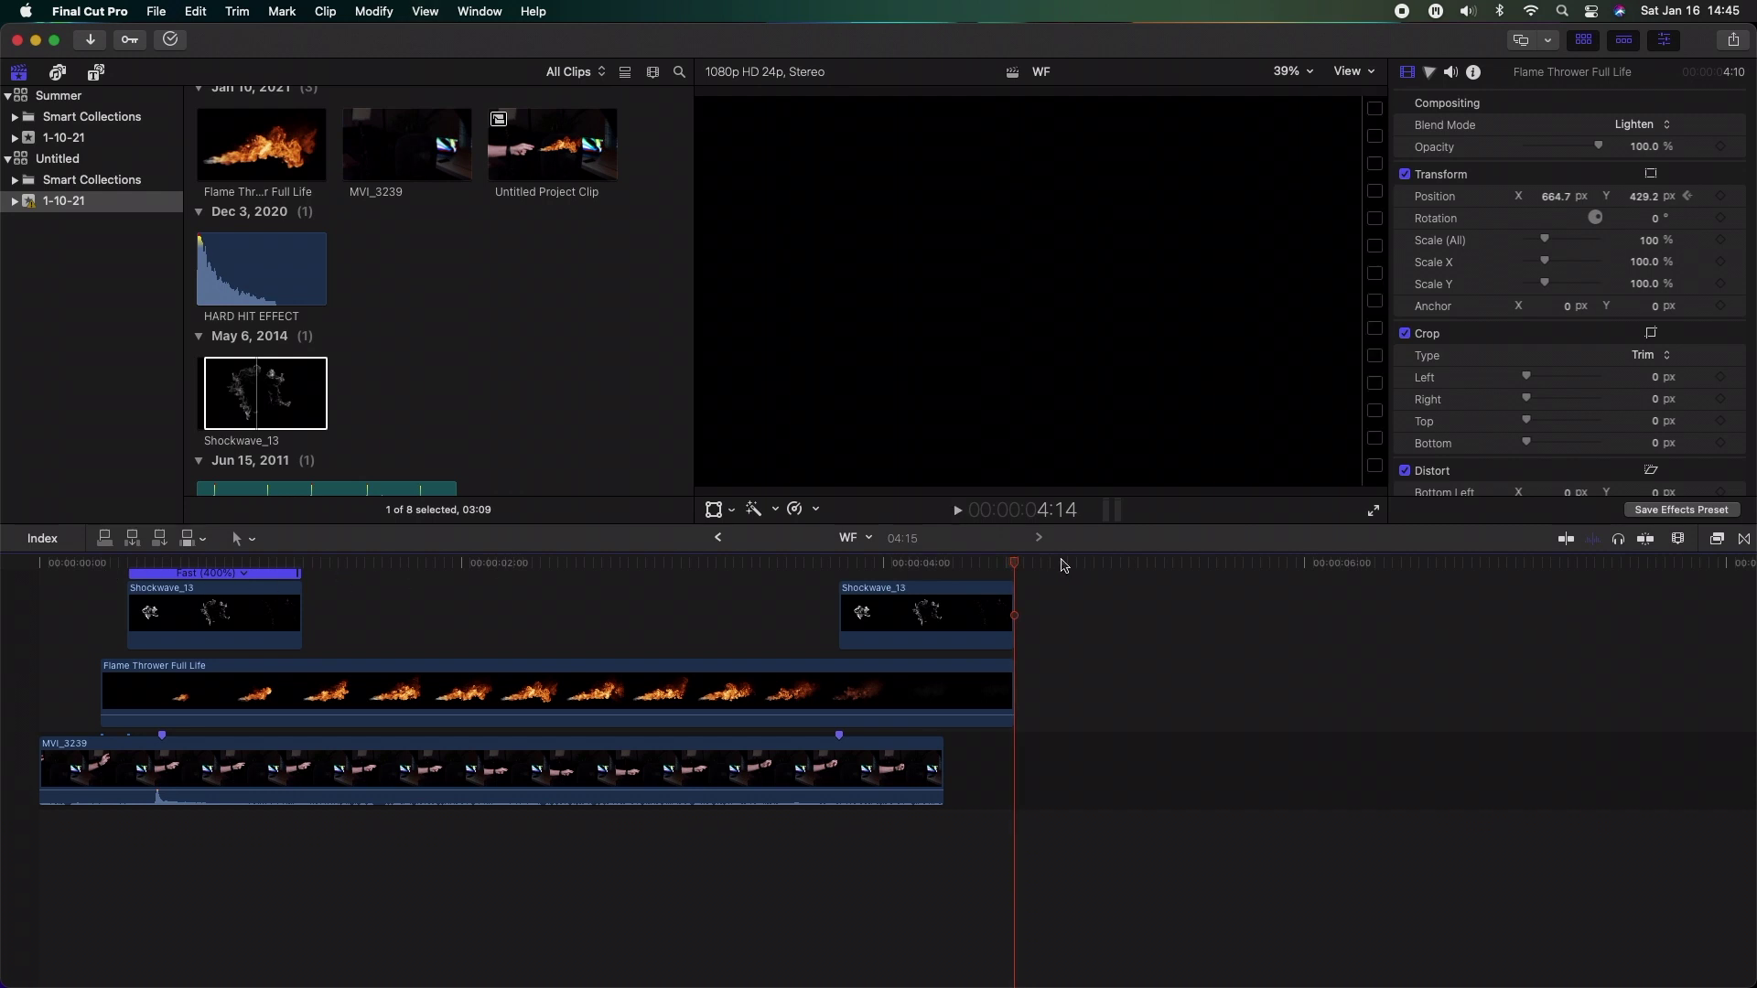
left_click_drag(1021, 571, 229, 573)
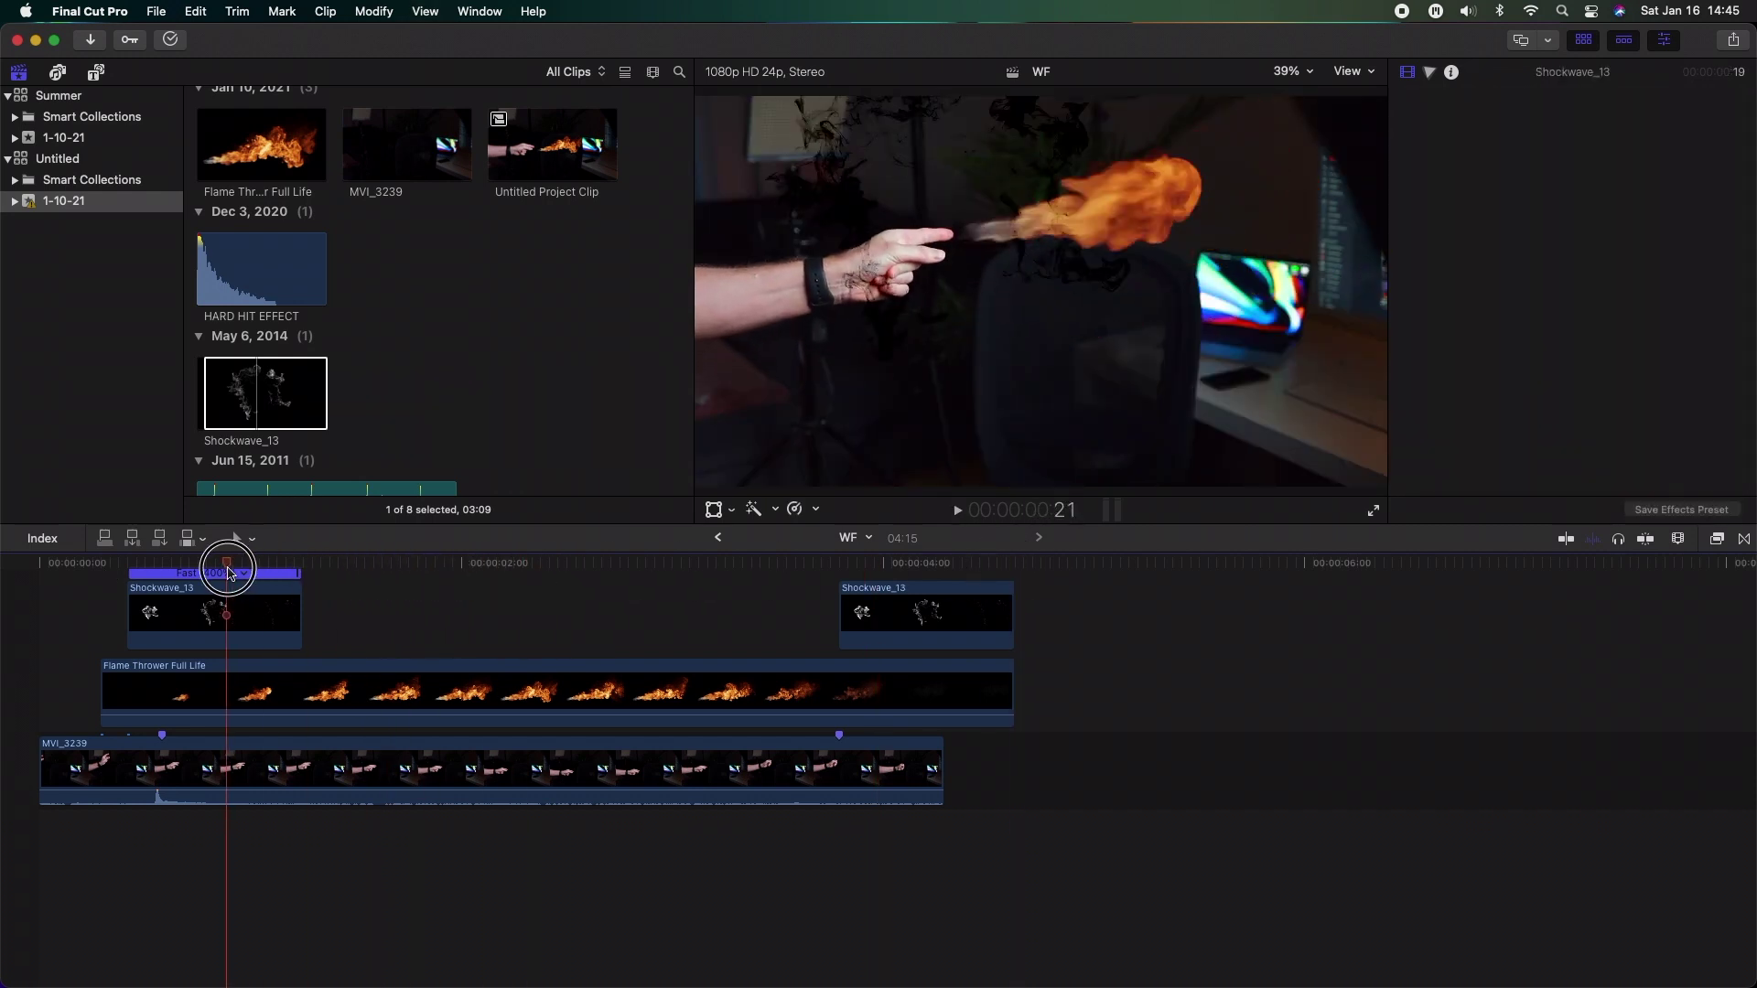
Step: Add the HARD HIT EFFECT sound beneath the hand footage, starting at the finger snap's audio peak
left_click(232, 267)
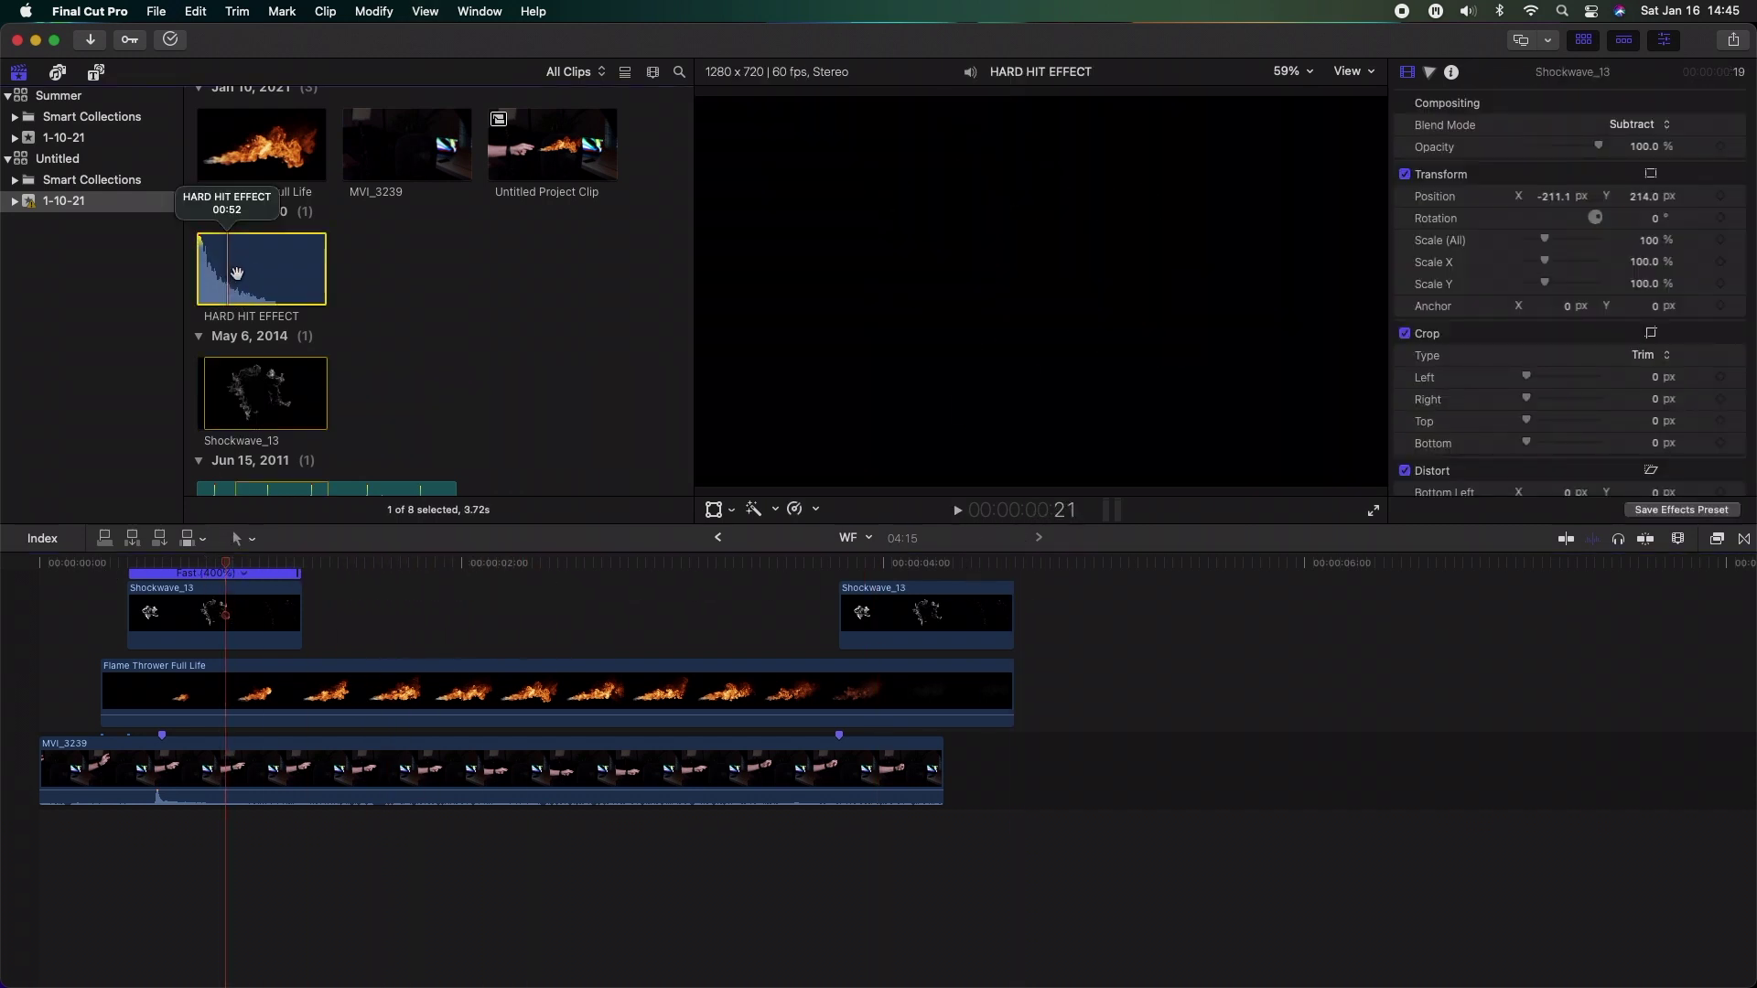
left_click_drag(236, 271, 193, 410)
left_click_drag(163, 666, 154, 822)
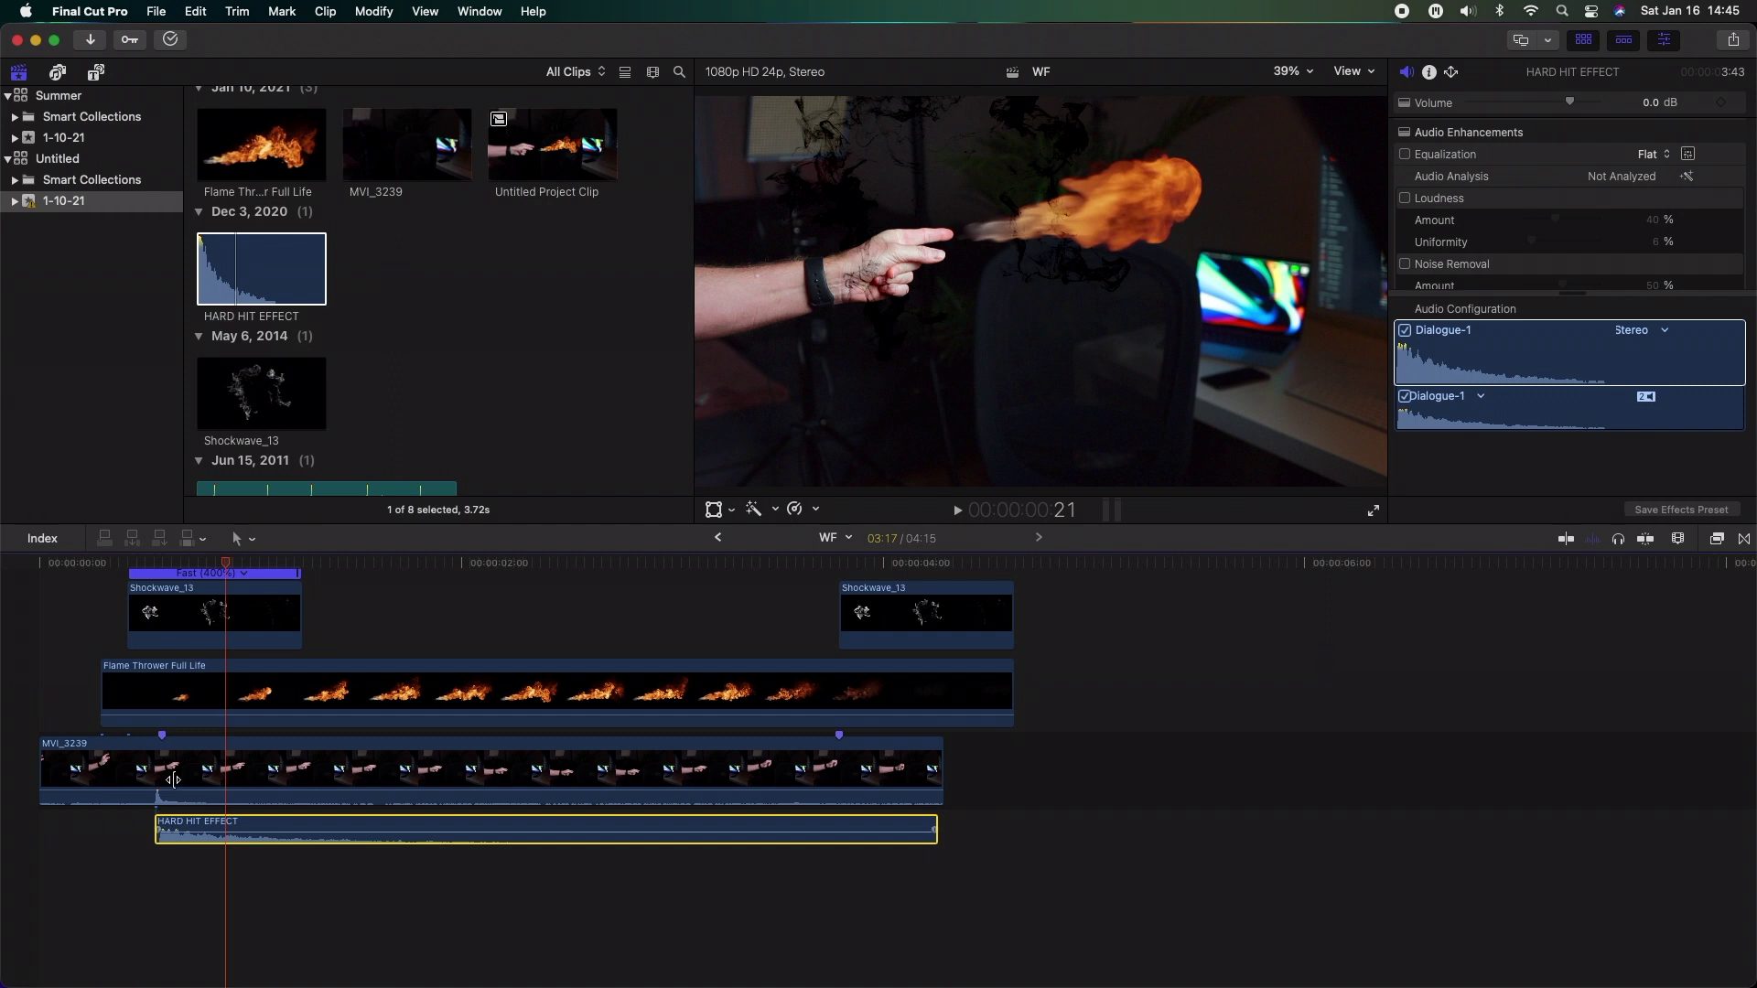
Step: Add the selected range of the Fire 1 sound beneath HARD HIT EFFECT, starting at the finger snap
scroll(293, 420, "down", 3)
left_click(294, 423)
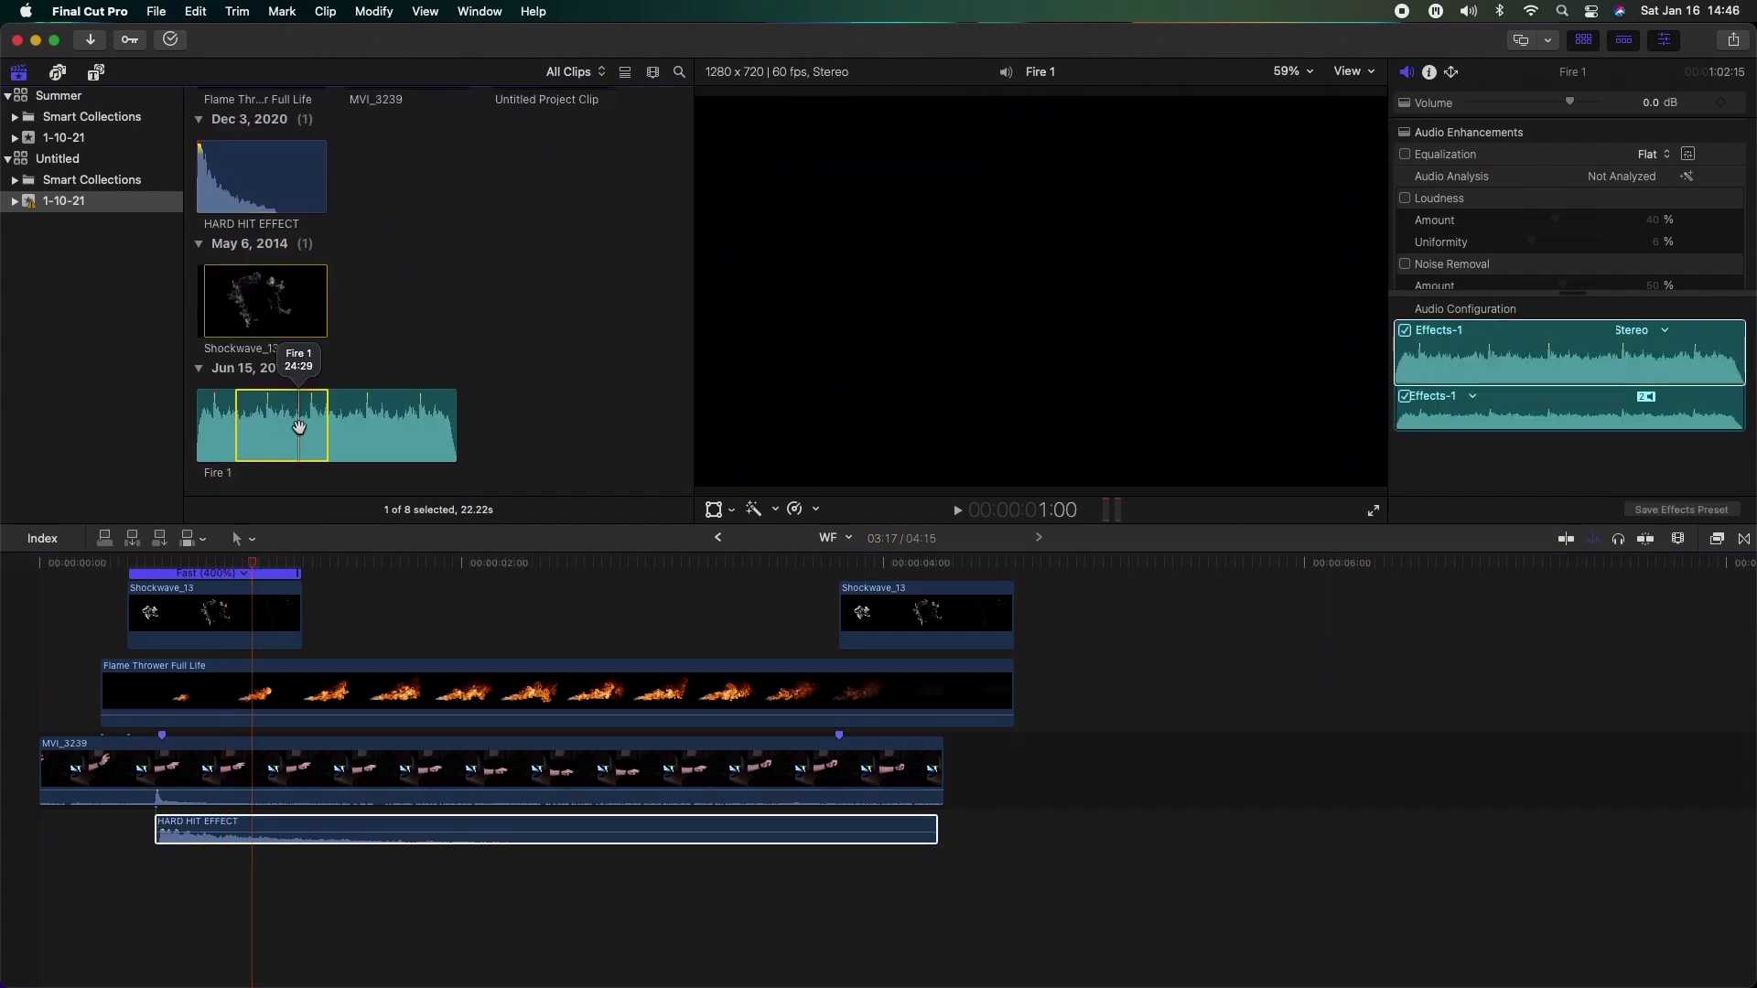
left_click_drag(247, 424, 157, 872)
Step: Trim the end of the Fire 1 sound to about 3:52 long, so it ends just past the hand footage
scroll(157, 872, "right", 10)
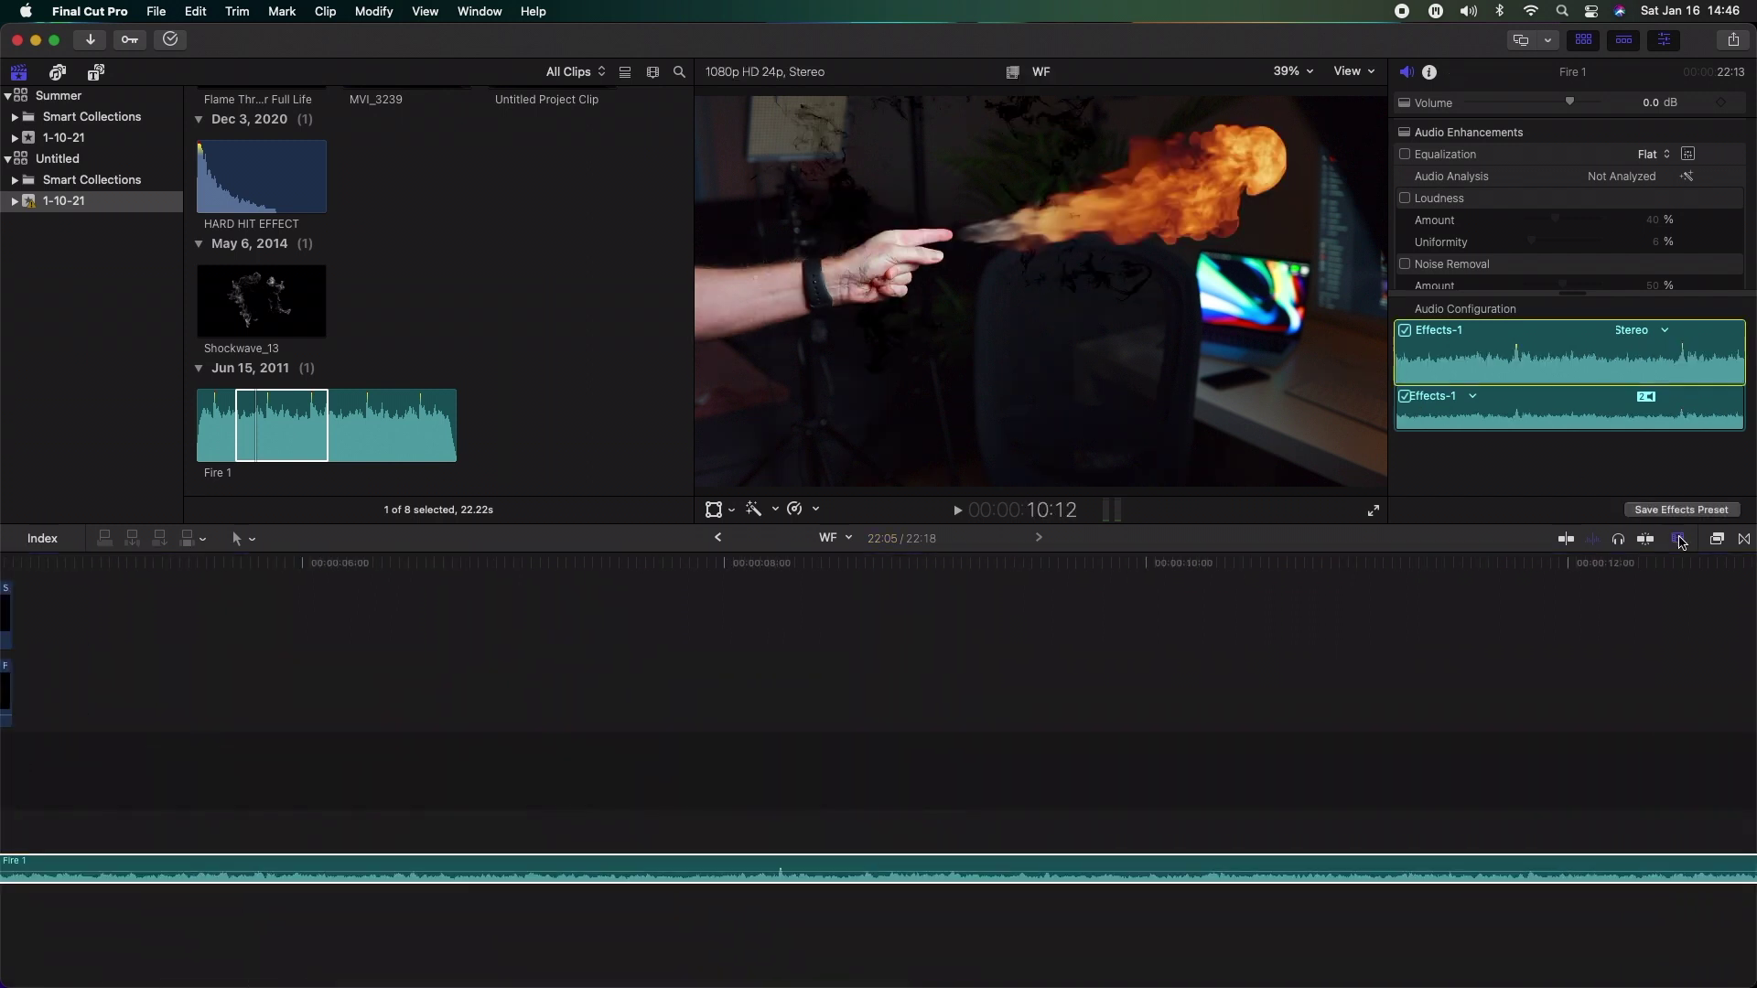
left_click(1677, 539)
left_click_drag(1617, 583, 1586, 583)
left_click_drag(1626, 864, 307, 867)
scroll(67, 604, "left", 2)
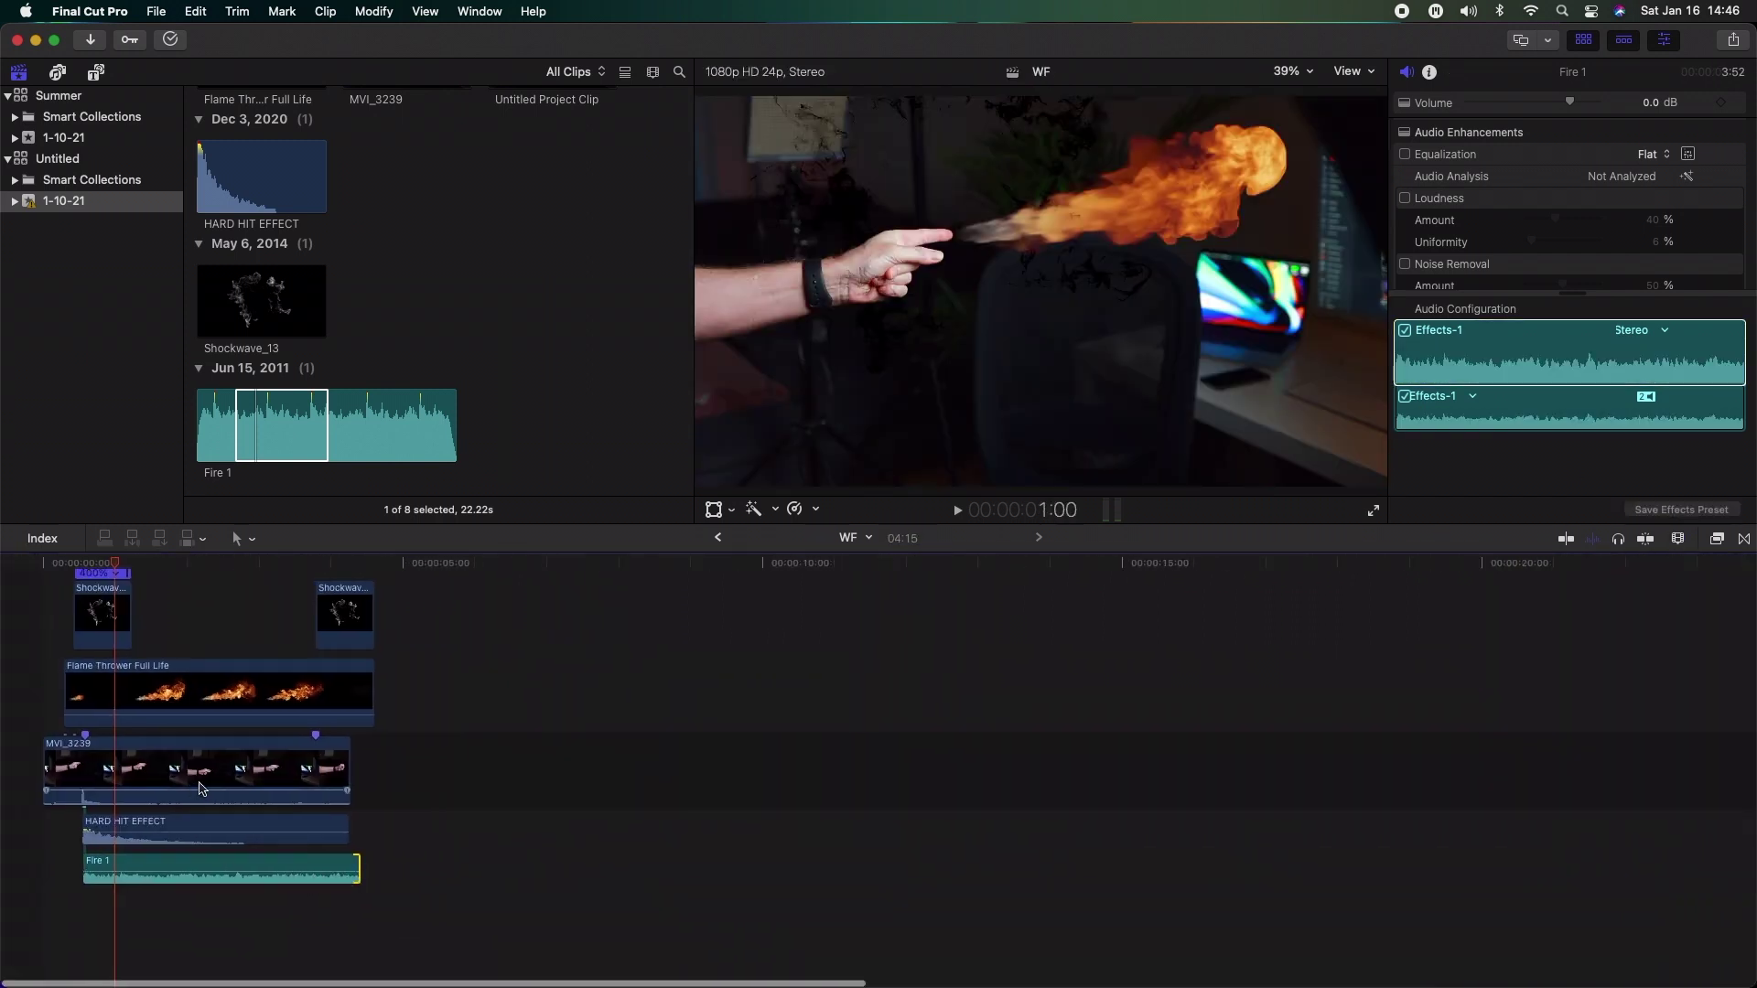